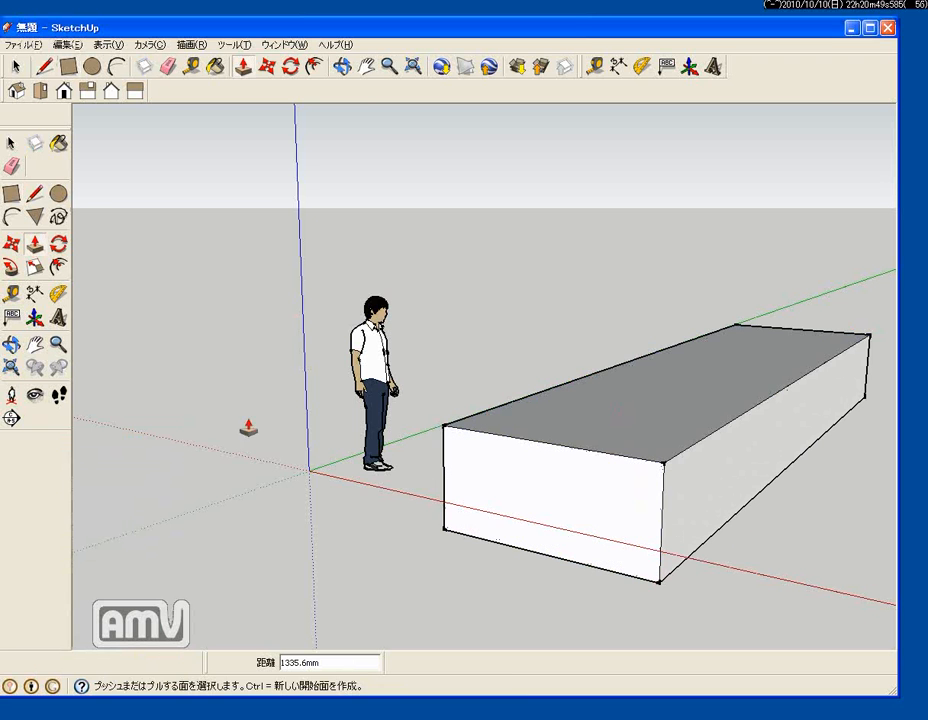
# - Move the bottom edge of the block's near end inward about 1110 mm along its length to slope the end face
pyautogui.click(12, 243)
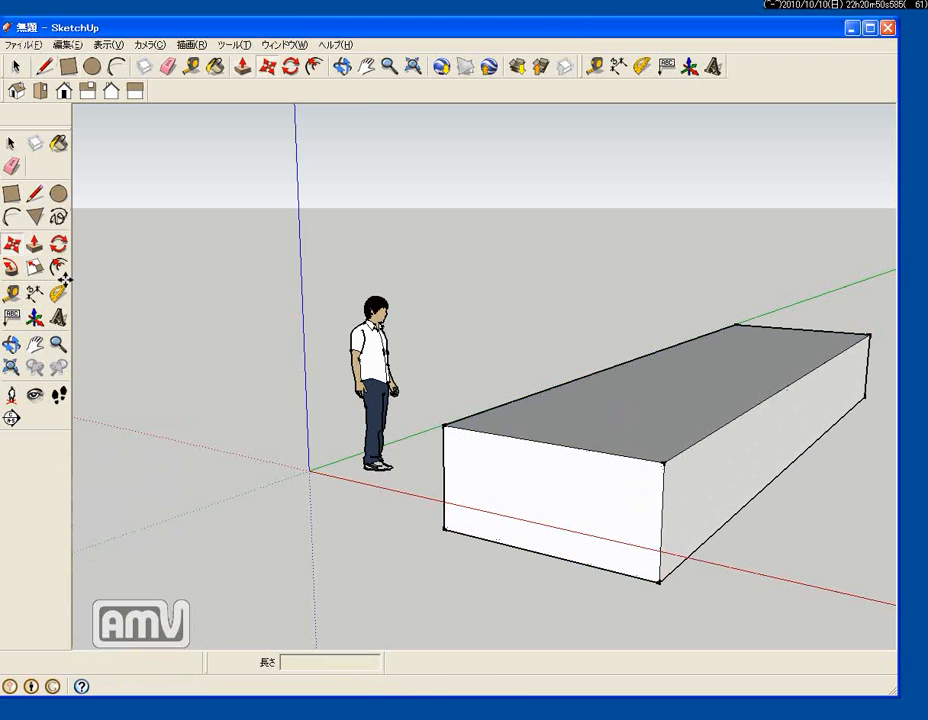
pyautogui.click(512, 549)
pyautogui.click(553, 518)
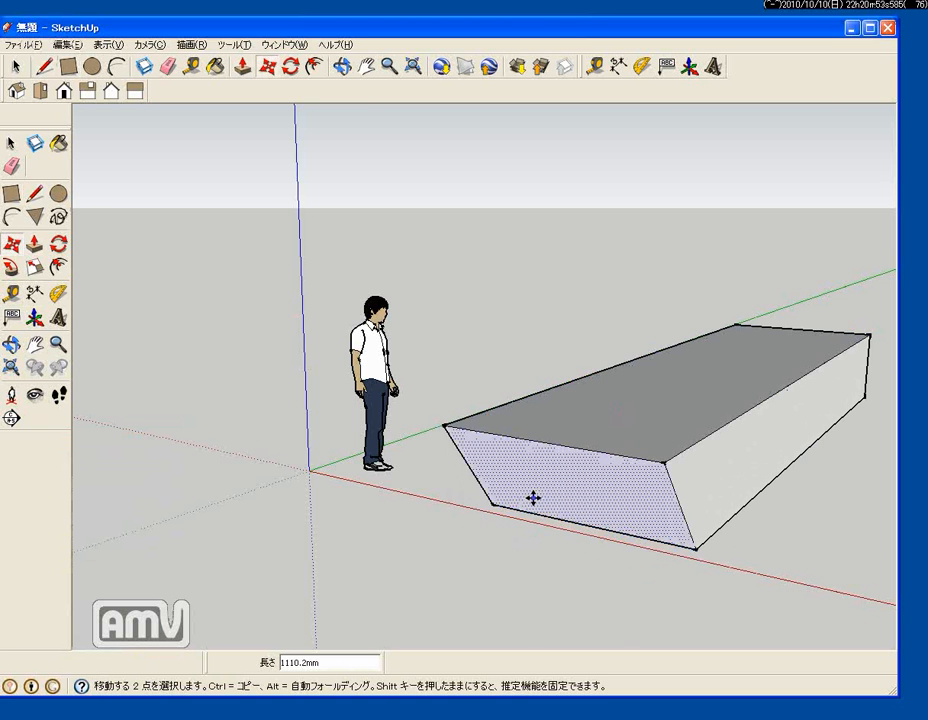
# - Move the bottom edge of the block's far end inward along its length to slope that end face too
pyautogui.moveTo(804, 454); pyautogui.dragTo(509, 427, button='middle')
pyautogui.scroll(-1, 456, 426)
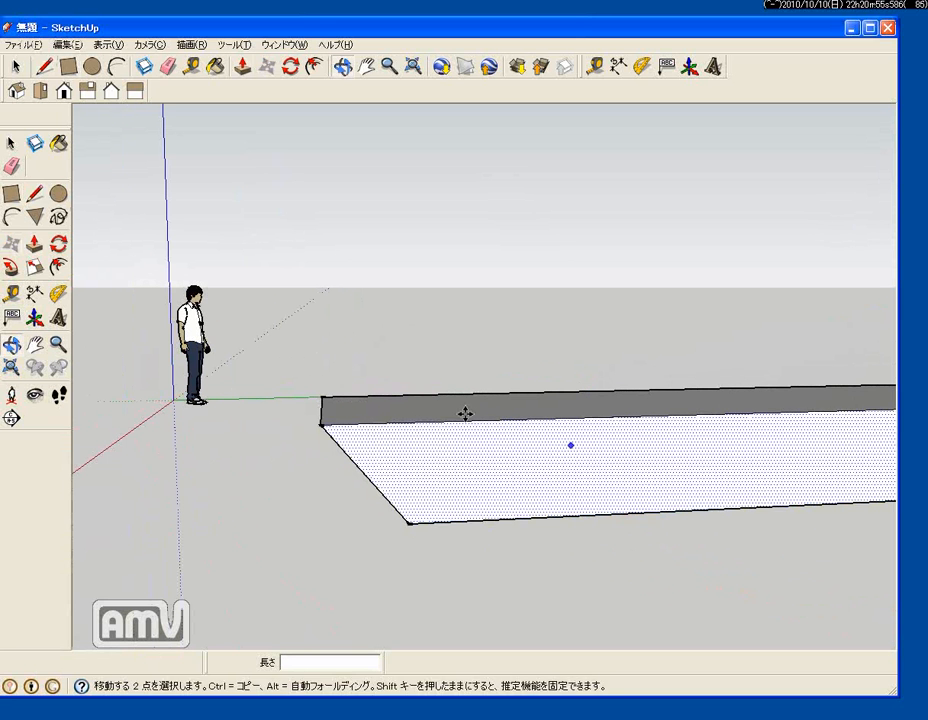
pyautogui.click(35, 343)
pyautogui.moveTo(663, 441); pyautogui.dragTo(368, 428)
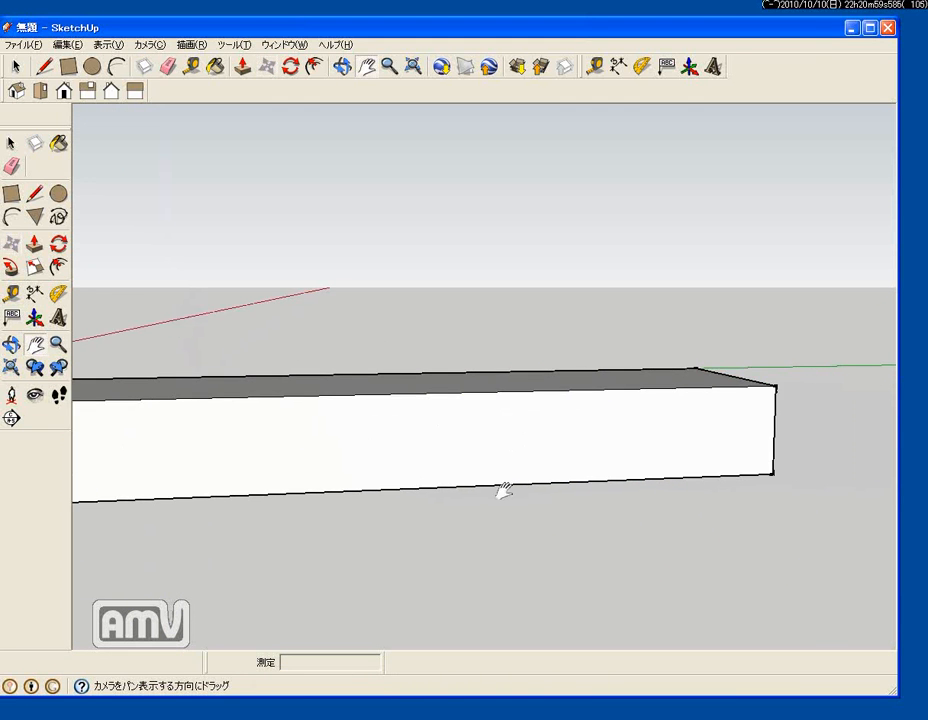
pyautogui.click(12, 247)
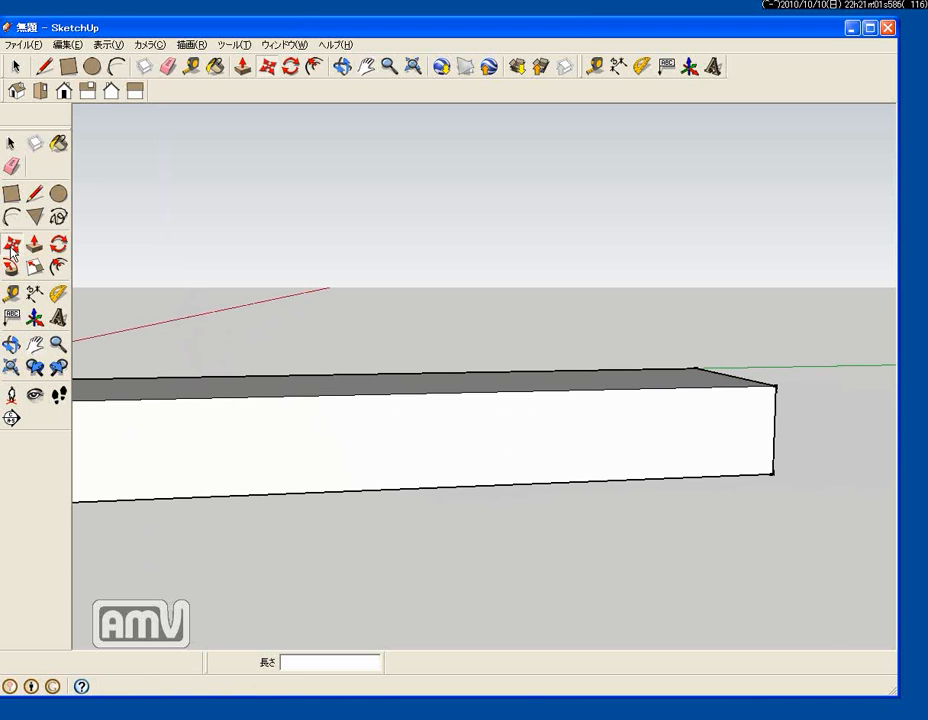
pyautogui.moveTo(816, 441); pyautogui.dragTo(727, 325, button='middle')
pyautogui.moveTo(748, 440); pyautogui.dragTo(703, 437)
pyautogui.moveTo(703, 437); pyautogui.dragTo(559, 420, button='middle')
pyautogui.scroll(-1, 559, 420)
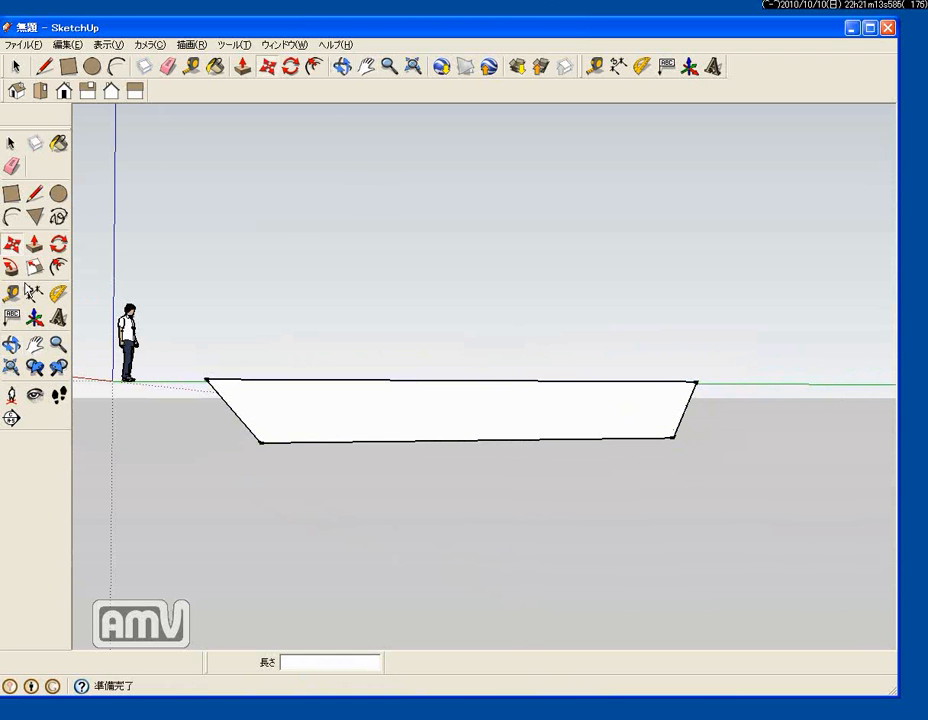
# - Offset the outline of the hull's top face inward to form a narrow rim around the deck
pyautogui.click(11, 344)
pyautogui.moveTo(217, 352); pyautogui.dragTo(261, 551)
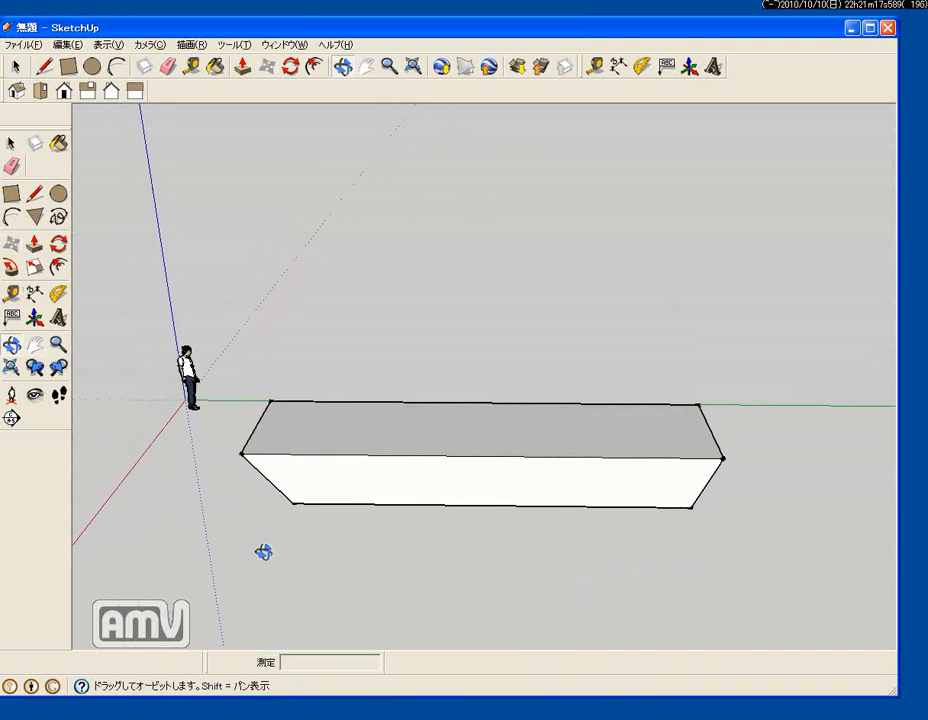
pyautogui.press('shift')
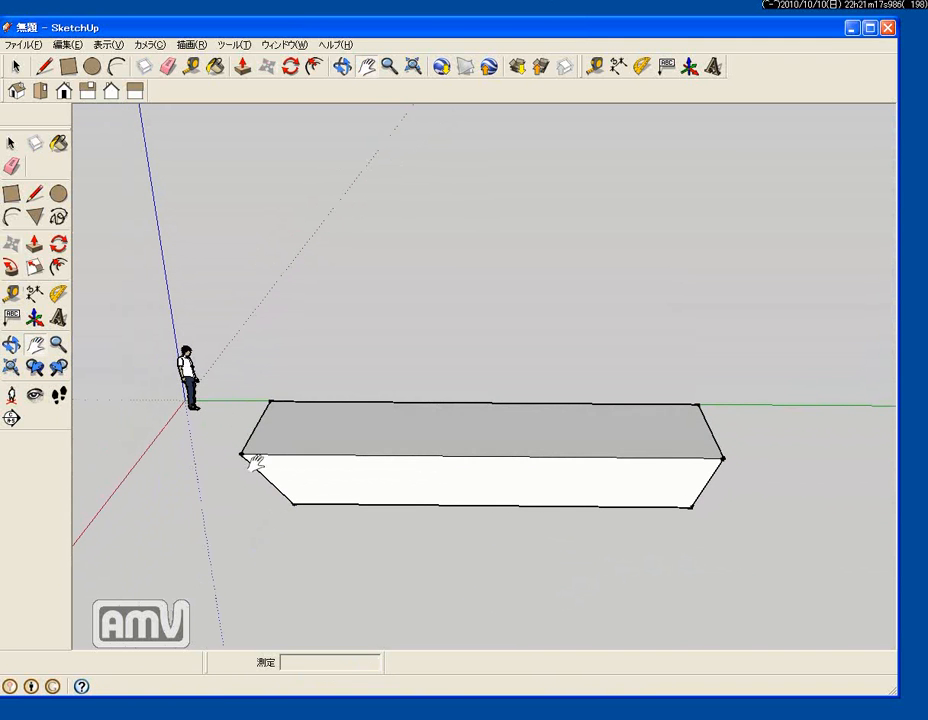
pyautogui.click(59, 266)
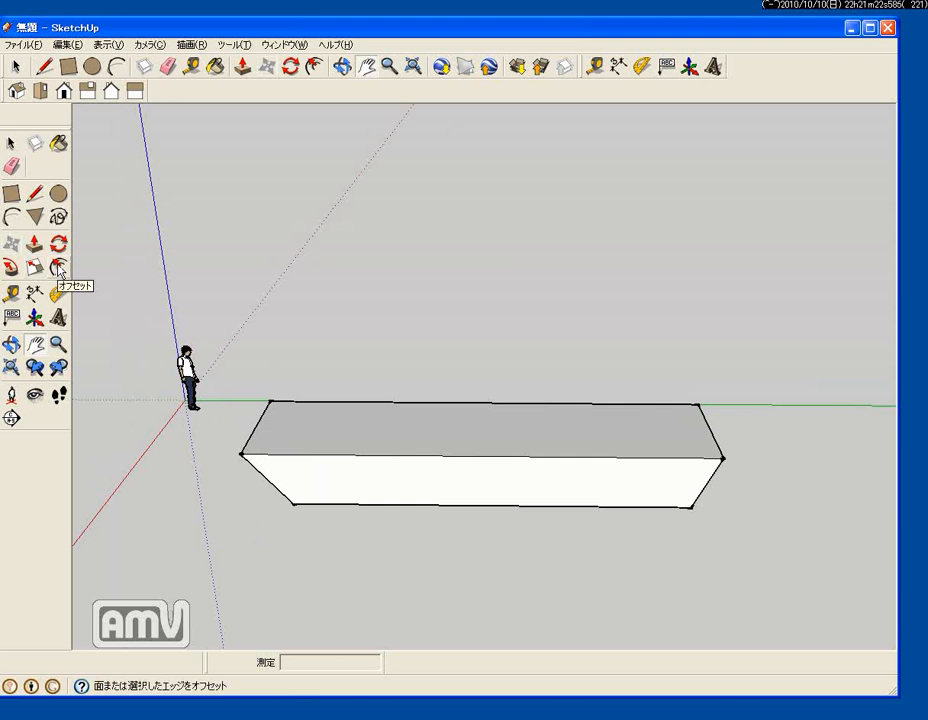
pyautogui.click(277, 428)
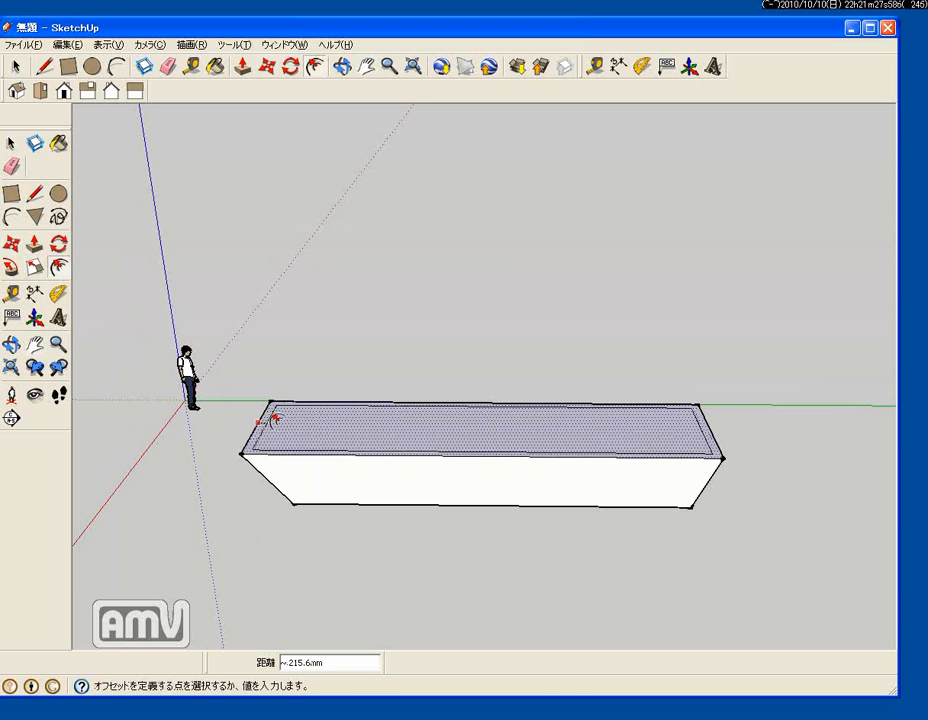
pyautogui.click(270, 418)
pyautogui.scroll(5, 268, 420)
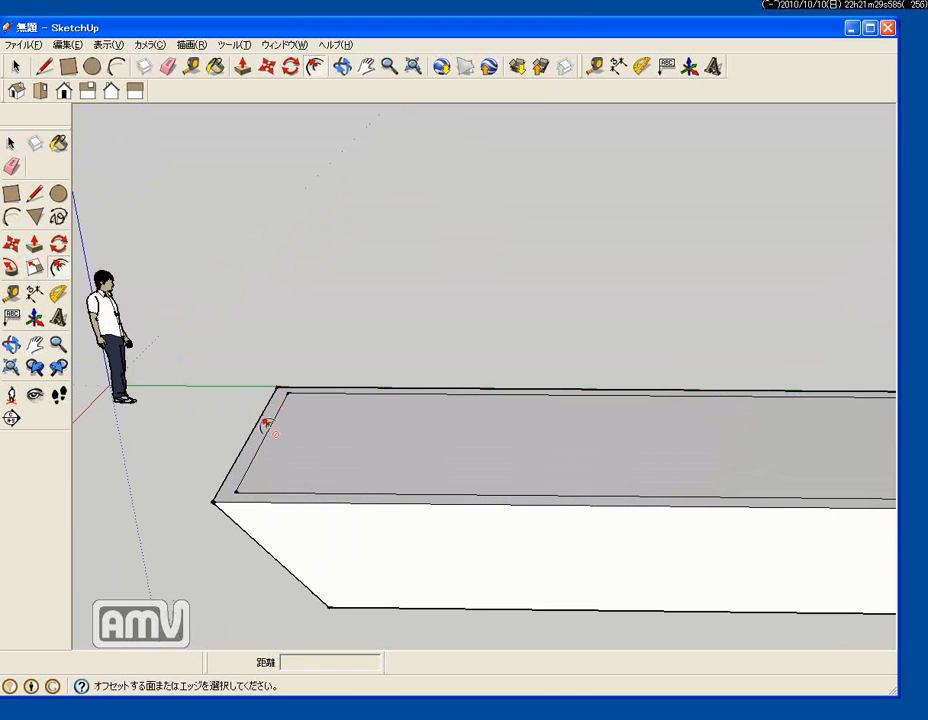
# - Push the inner deck face down about 34 mm below the rim
pyautogui.click(34, 243)
pyautogui.click(268, 420)
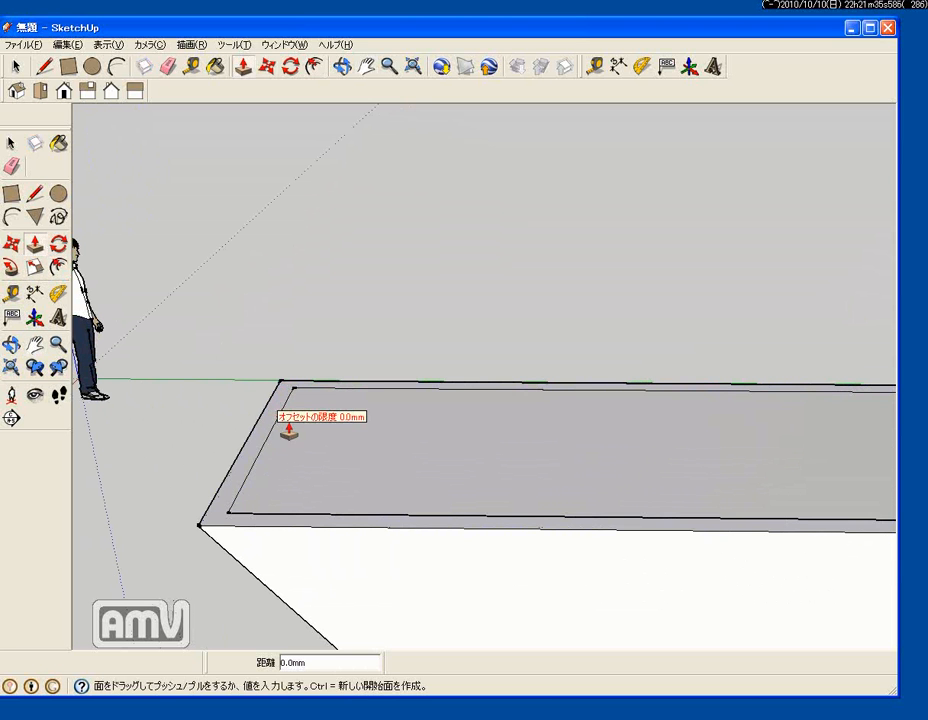
pyautogui.click(300, 441)
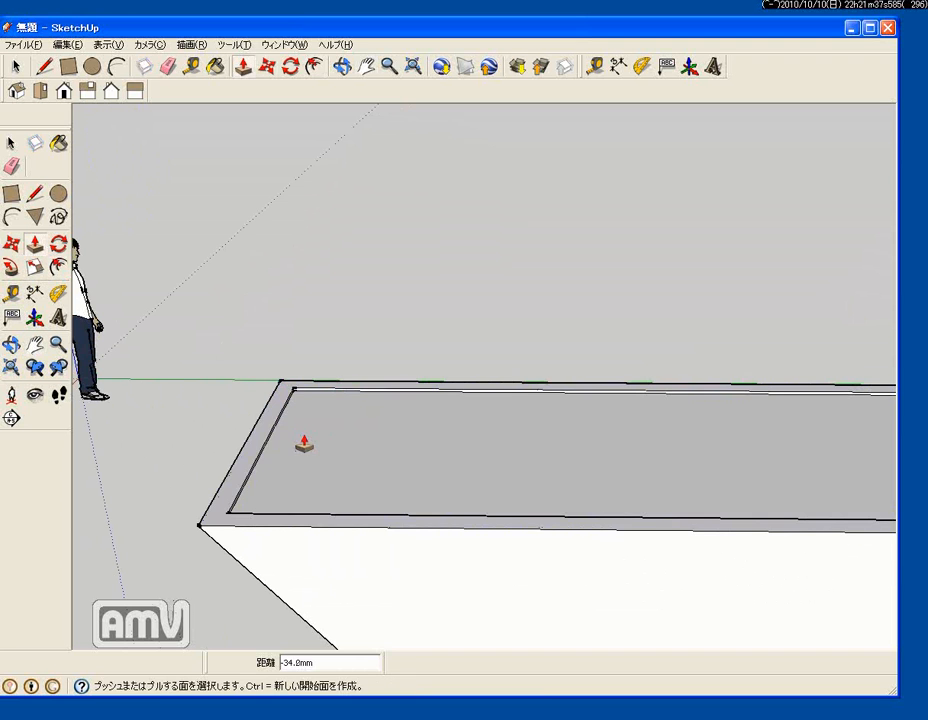
pyautogui.scroll(-2, 432, 490)
pyautogui.click(489, 497)
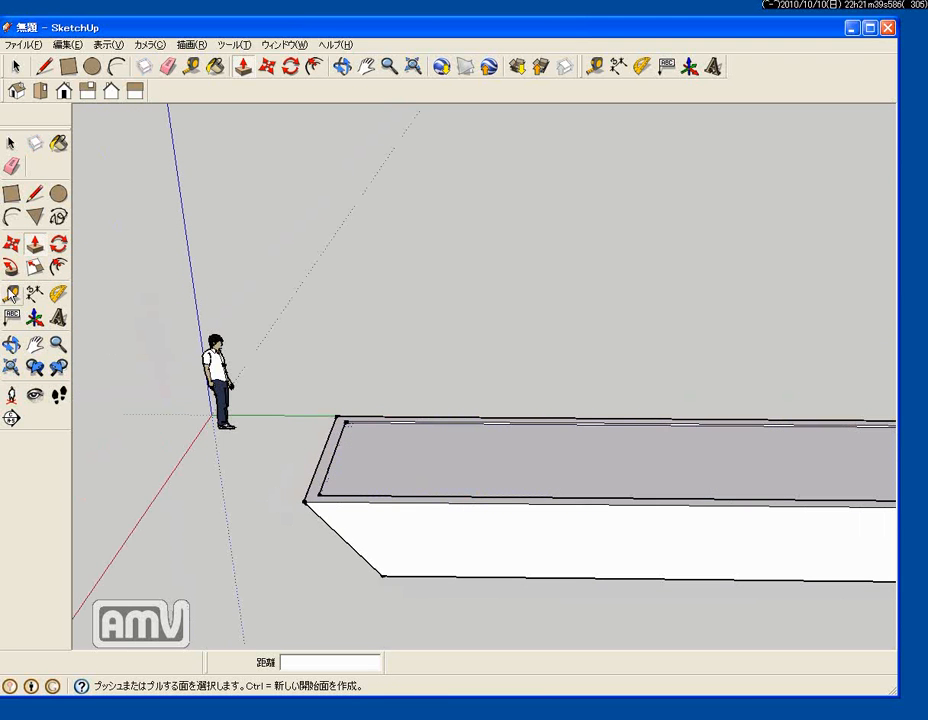
# - Offset the recessed deck face's outline inward by about 145 mm
pyautogui.click(35, 344)
pyautogui.moveTo(390, 410); pyautogui.dragTo(217, 384)
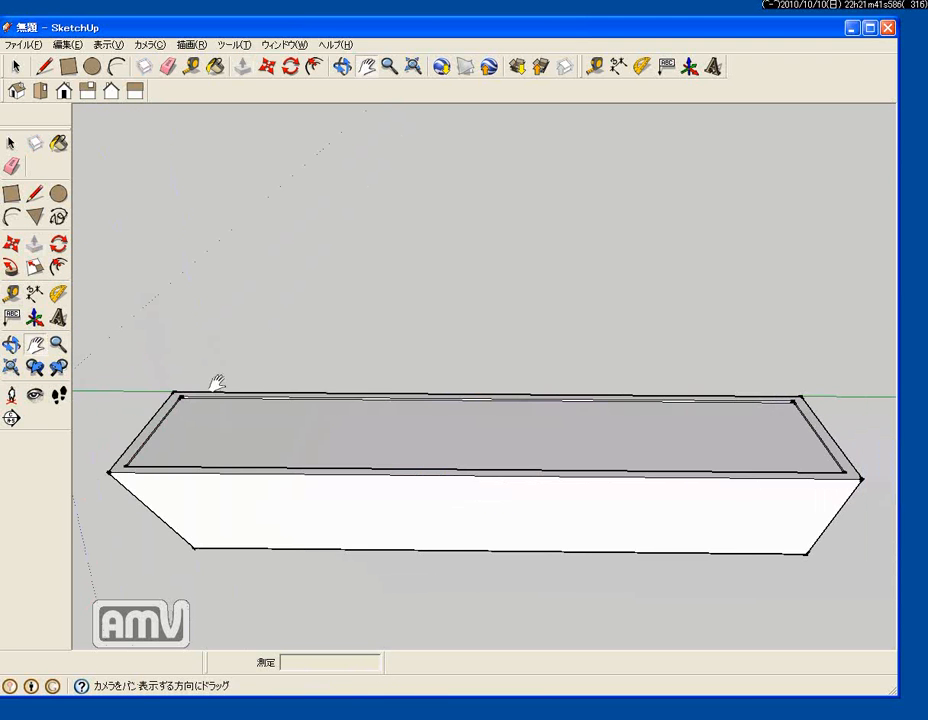
pyautogui.click(58, 266)
pyautogui.click(274, 403)
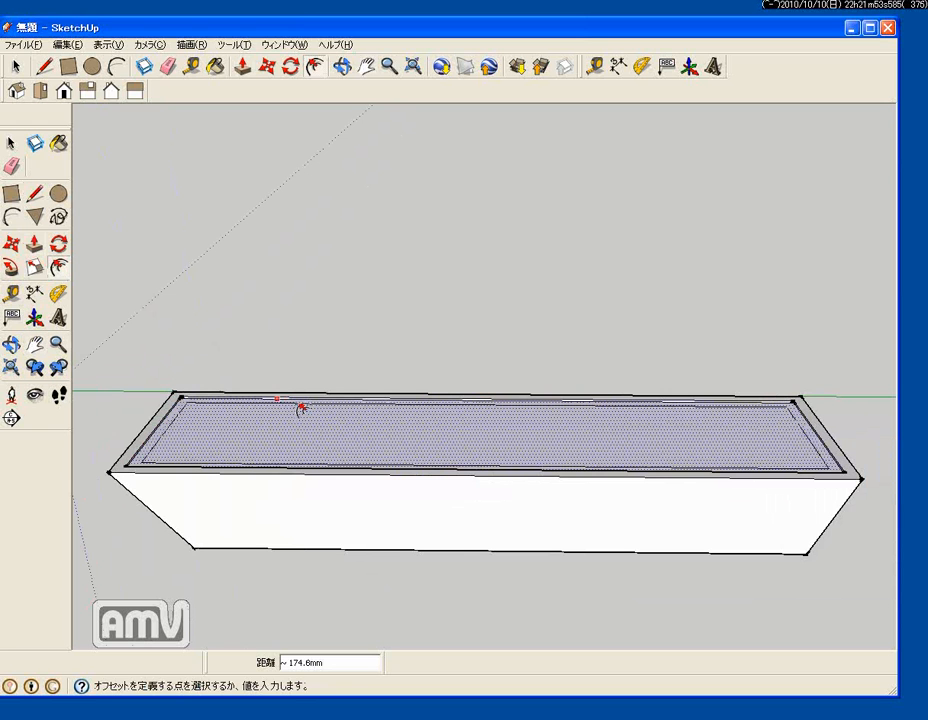
pyautogui.click(294, 408)
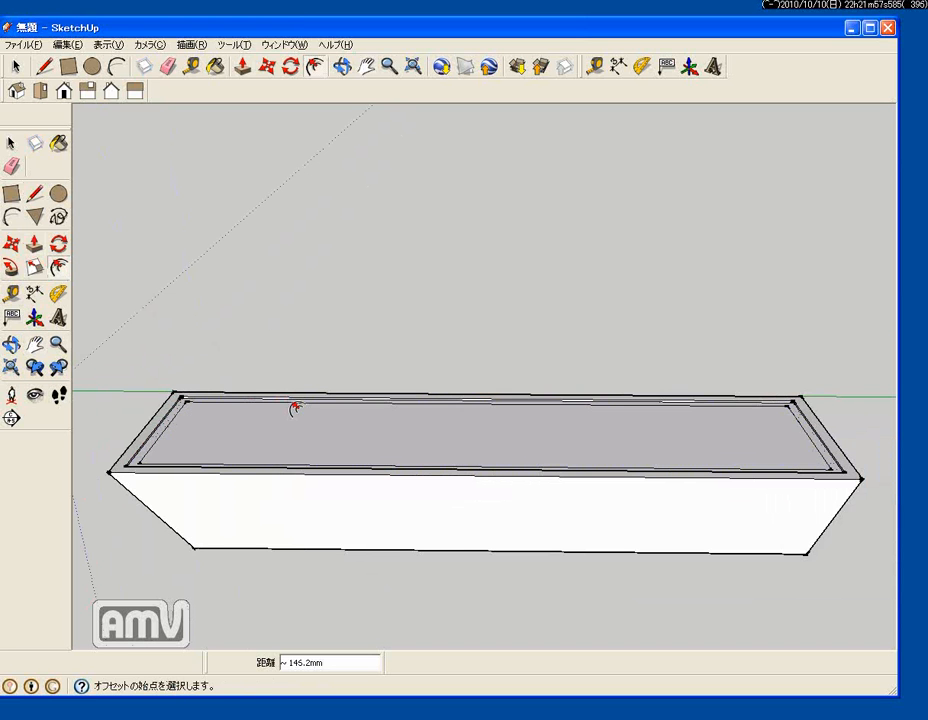
# - Draw a rectangle about 6796 by 1996 mm on the deck toward the far end and pull it up about 1227 mm
pyautogui.click(11, 193)
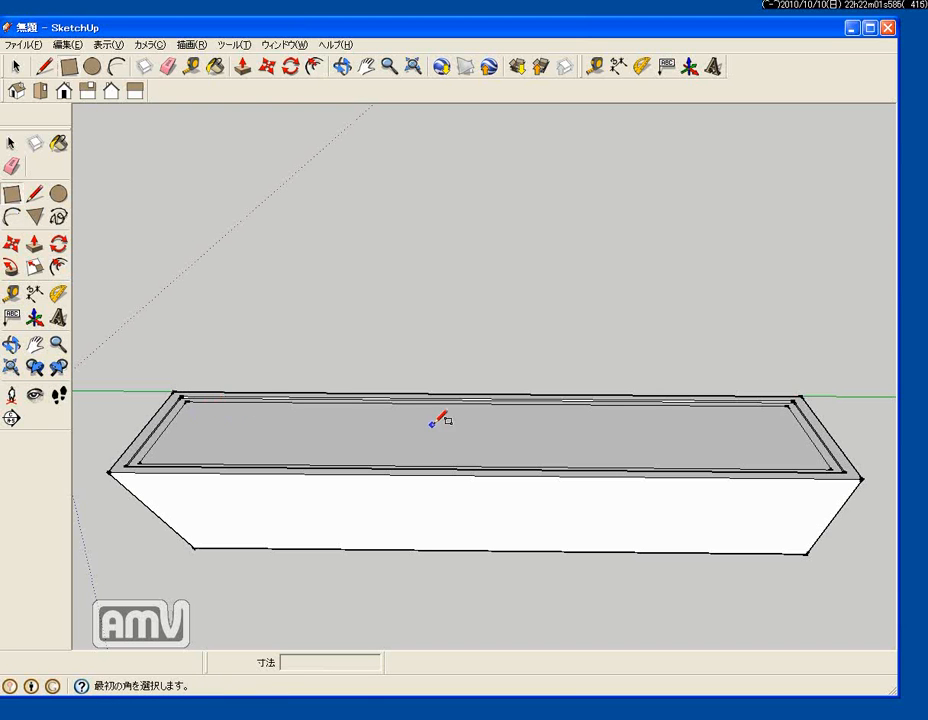
pyautogui.click(372, 406)
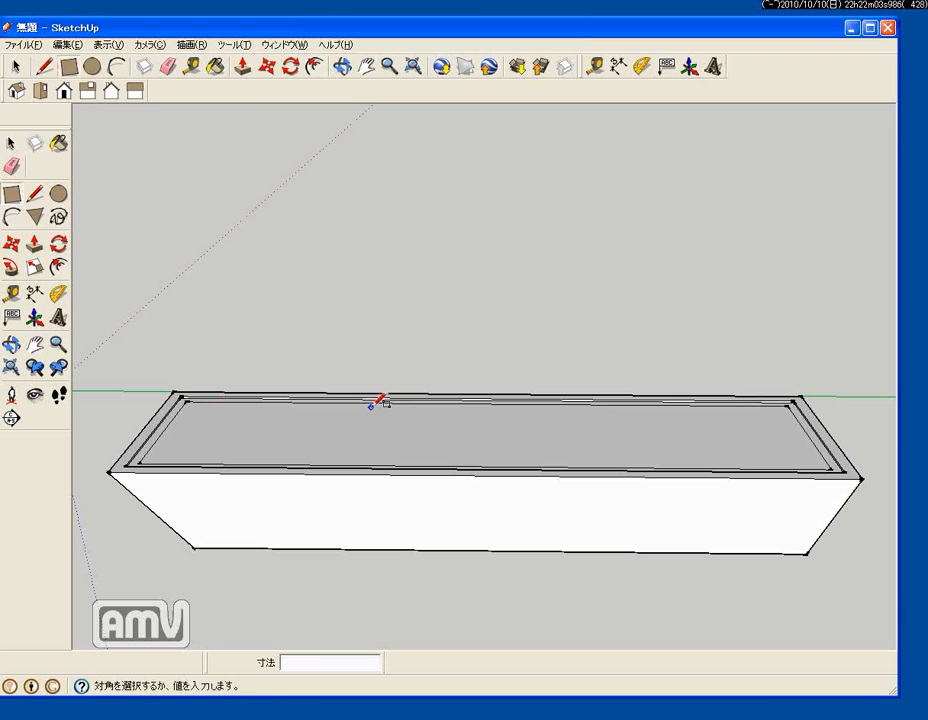
pyautogui.click(805, 463)
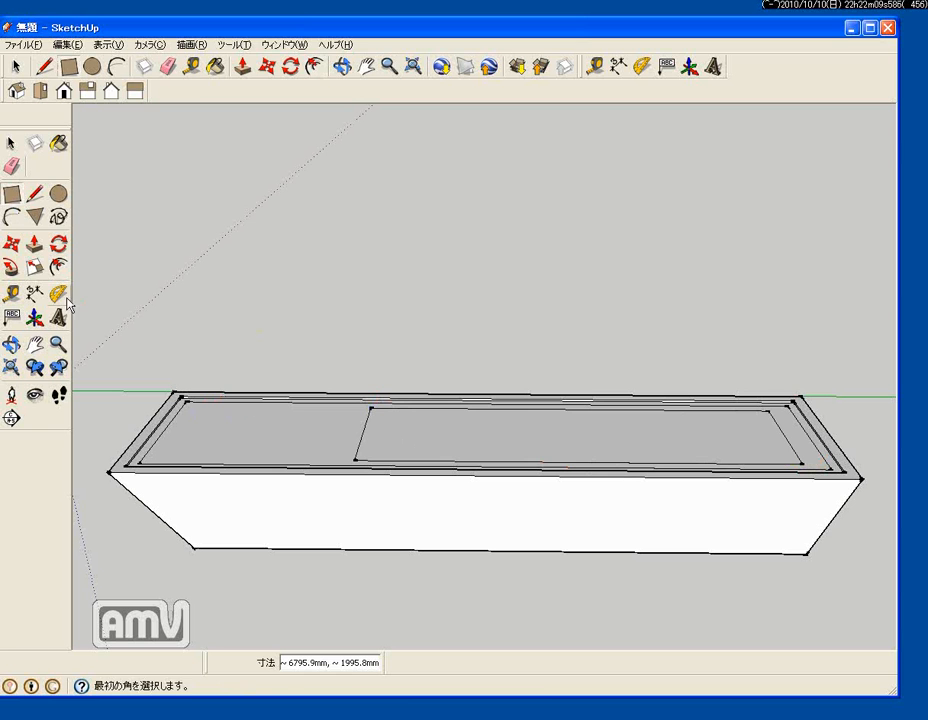
pyautogui.click(35, 243)
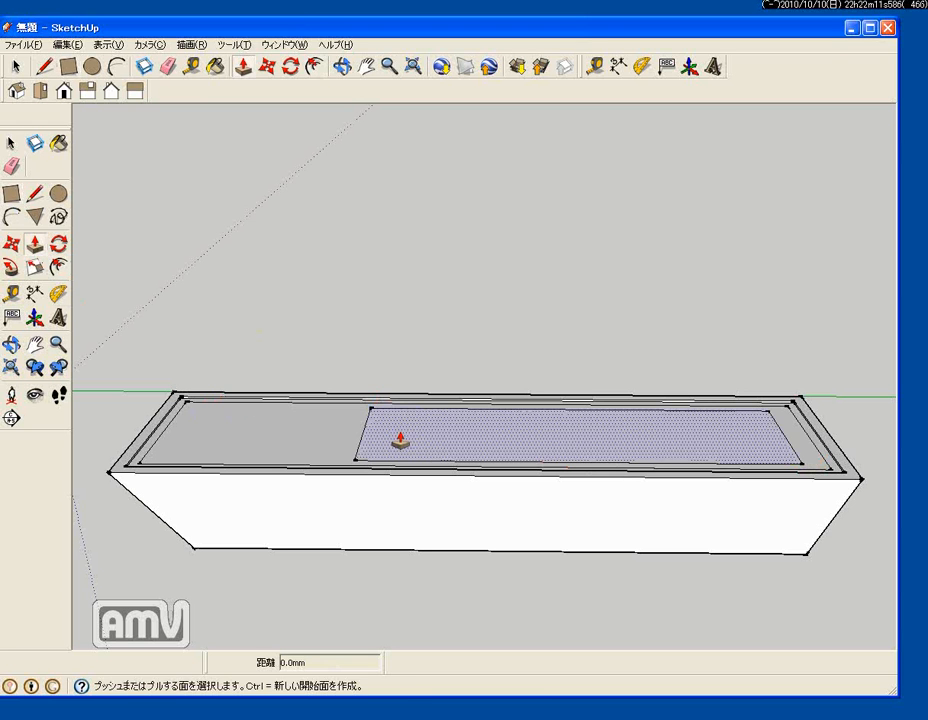
pyautogui.click(401, 440)
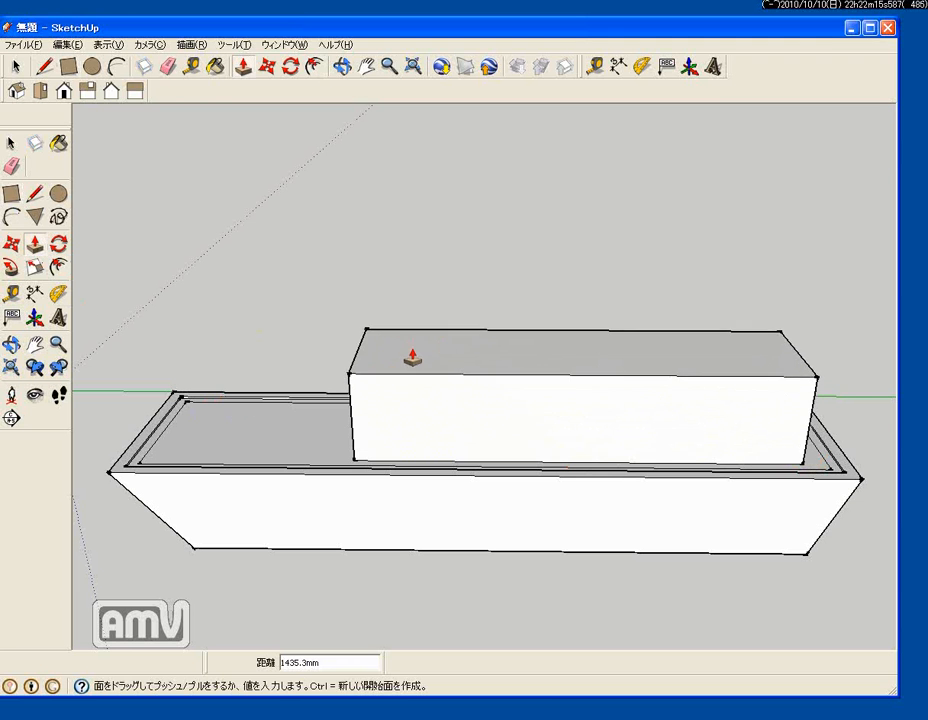
pyautogui.click(410, 370)
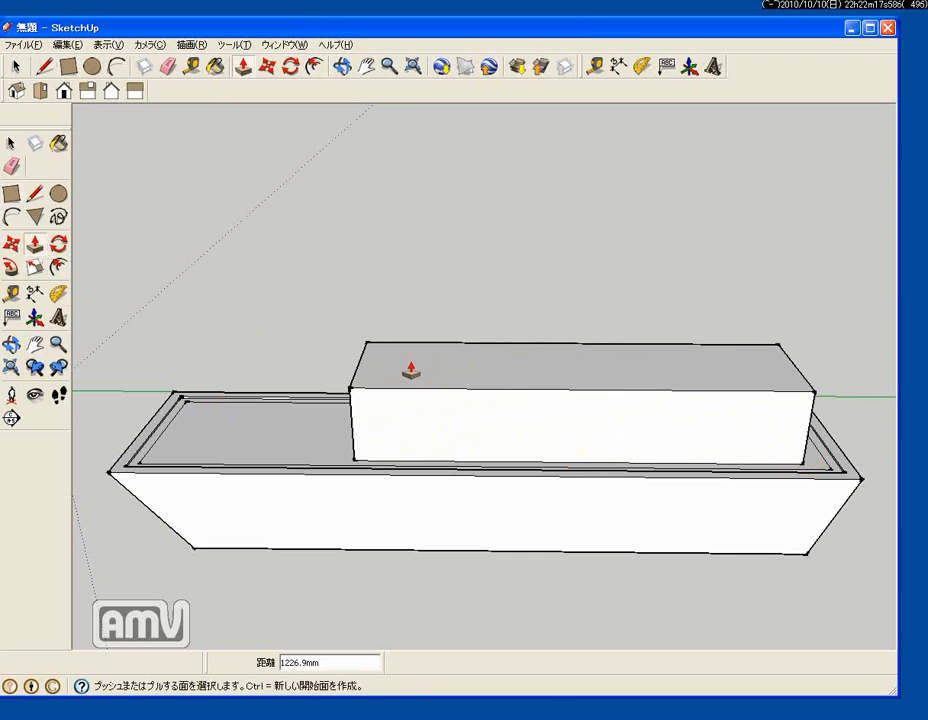
# - Draw a window rectangle about 946 by 529 mm on the cabin's long side, near its front end
pyautogui.moveTo(516, 455); pyautogui.dragTo(476, 360, button='middle')
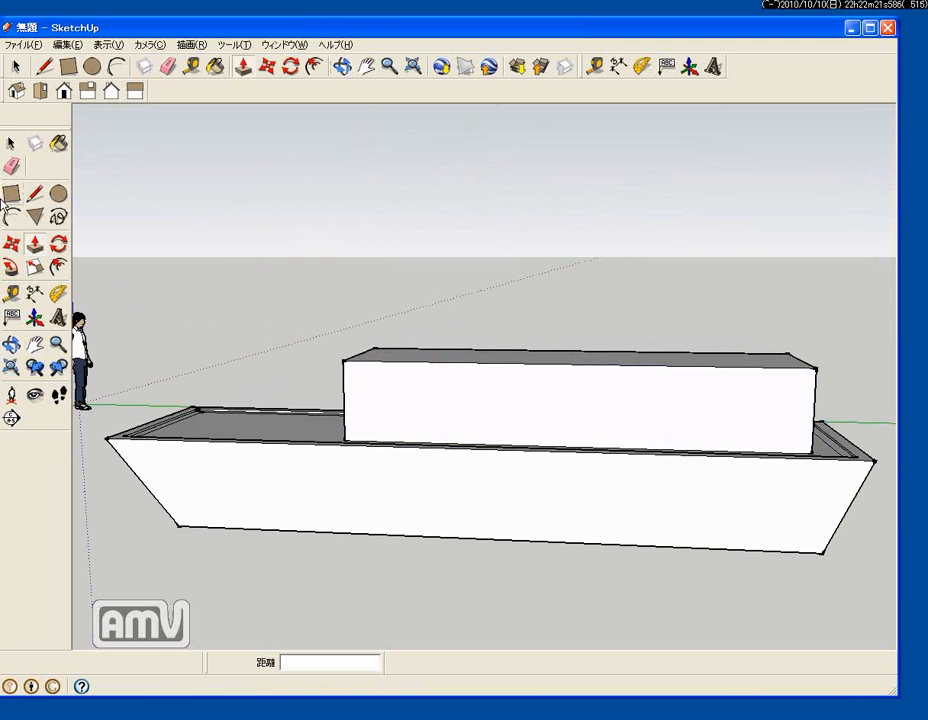
pyautogui.click(10, 194)
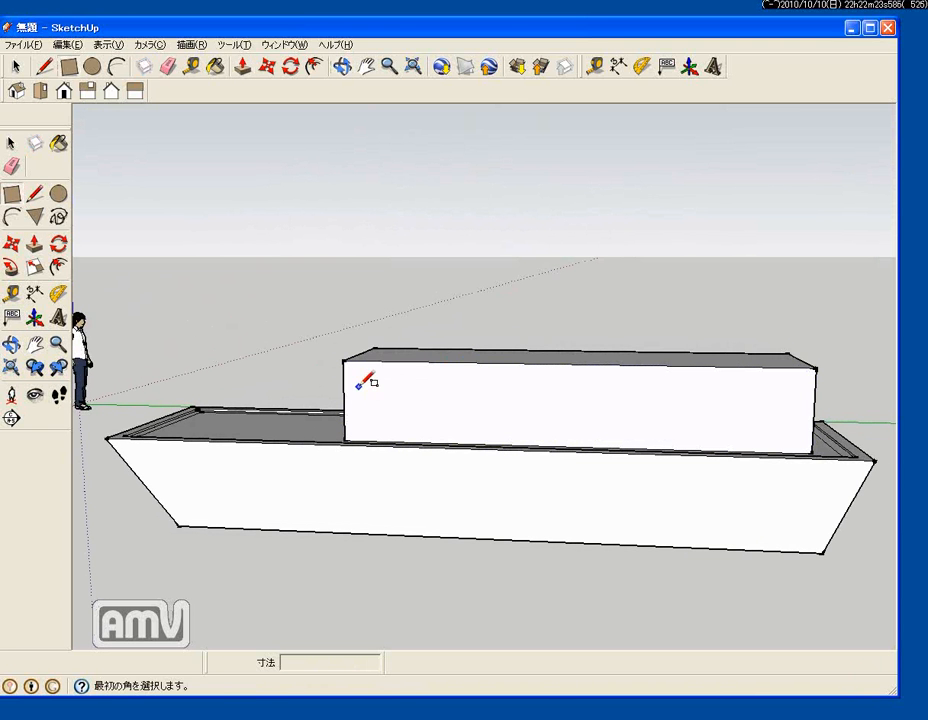
pyautogui.click(358, 386)
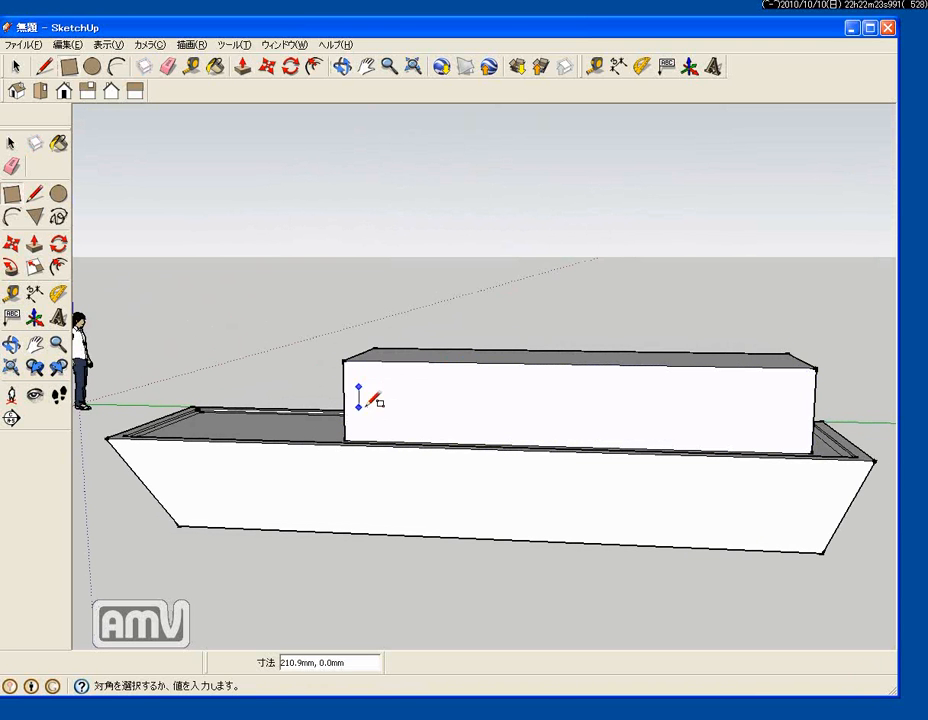
pyautogui.click(415, 421)
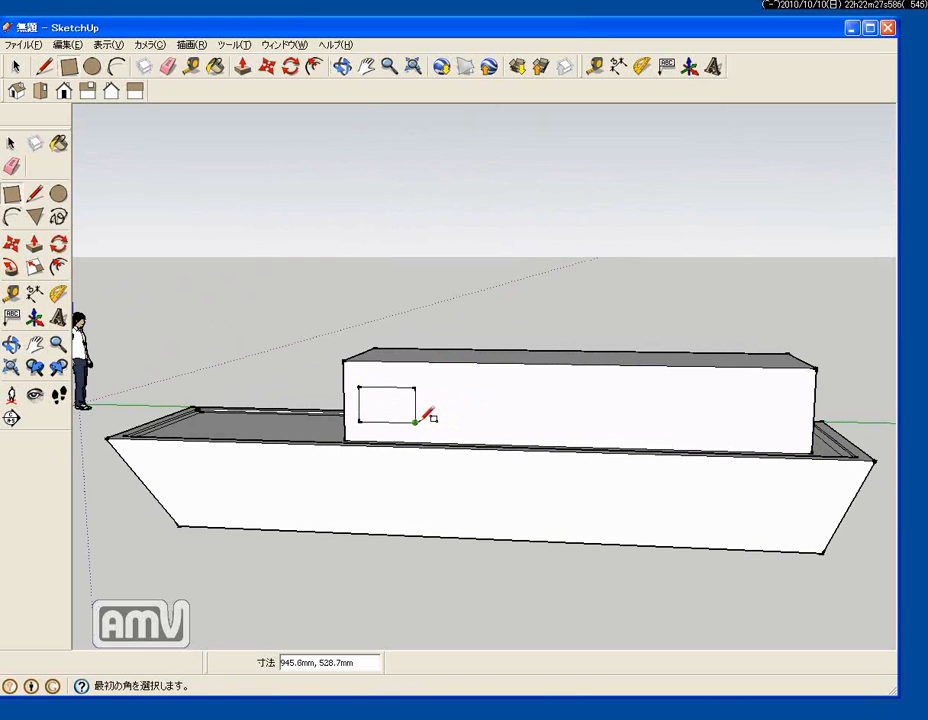
# - Copy the window along the cabin side to its far end and divide the spacing with /5 for evenly spaced windows
pyautogui.click(12, 243)
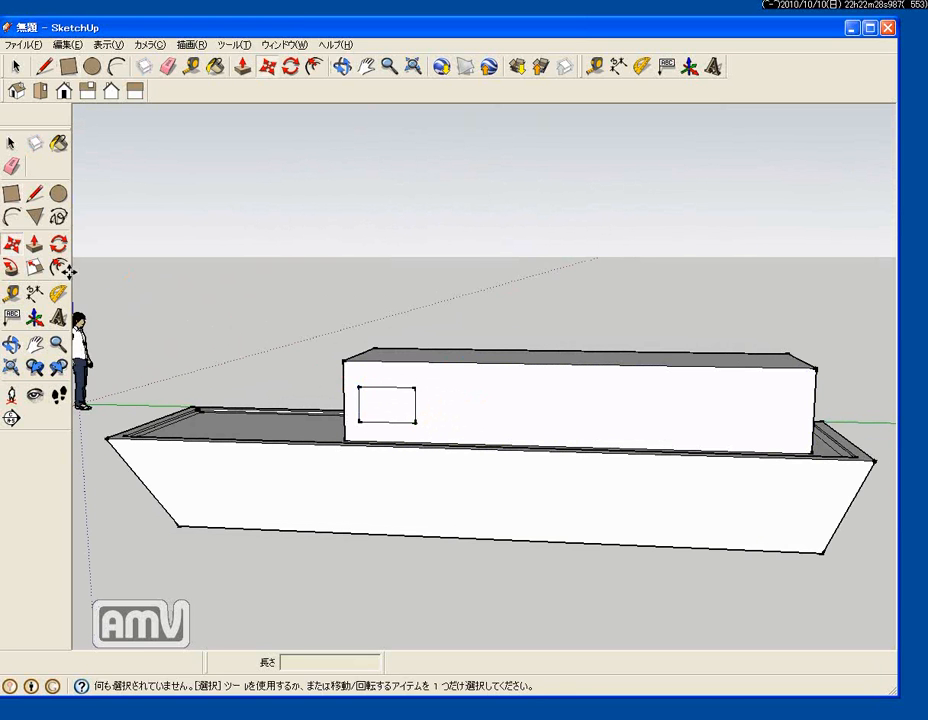
pyautogui.press('ctrl')
pyautogui.click(382, 401)
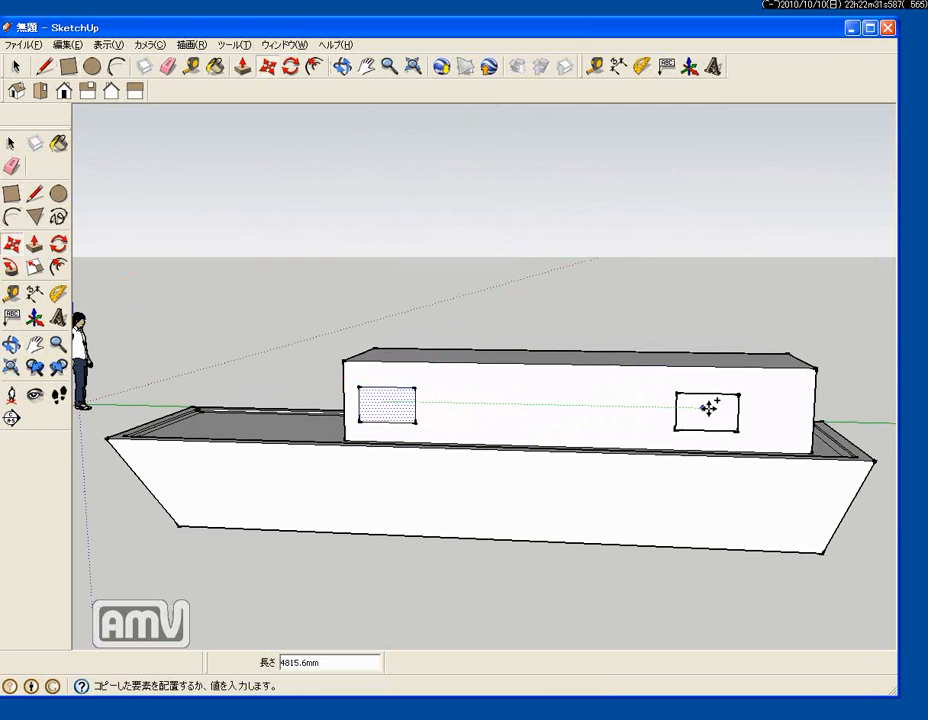
pyautogui.click(762, 412)
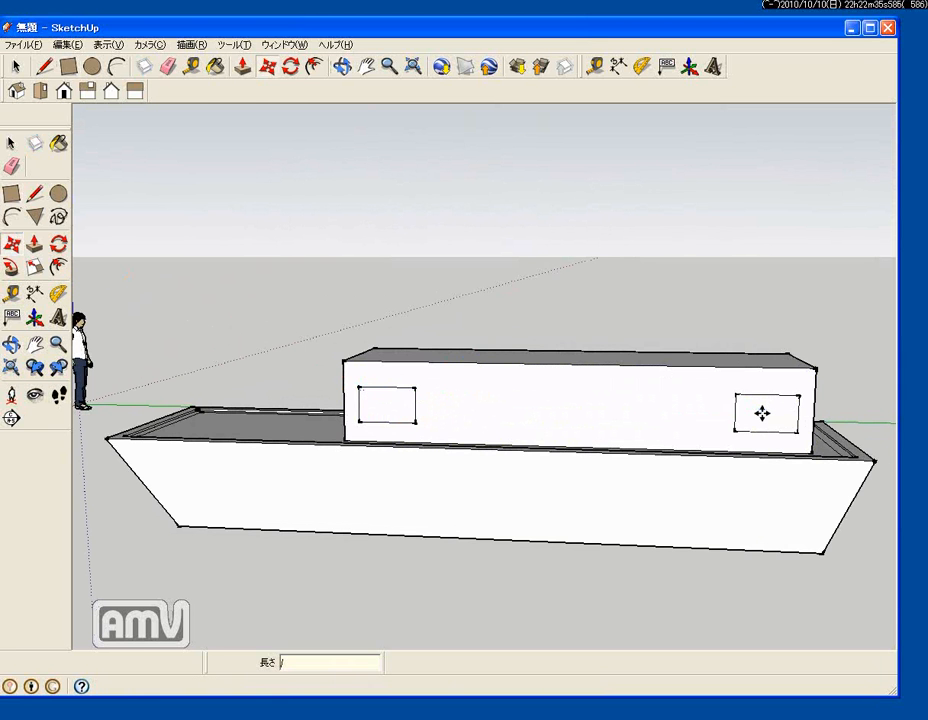
pyautogui.write('/5')
pyautogui.press('Return')
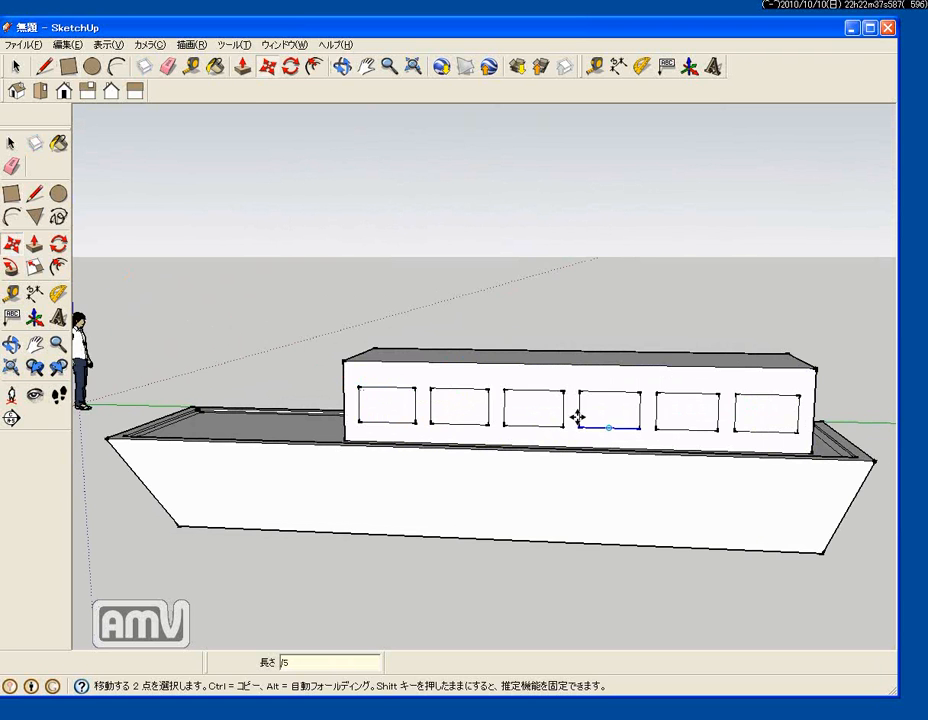
# - Copy the foremost side window about 1650 mm forward along the green axis, out past the cabin's front
pyautogui.moveTo(346, 439); pyautogui.dragTo(715, 385, button='middle')
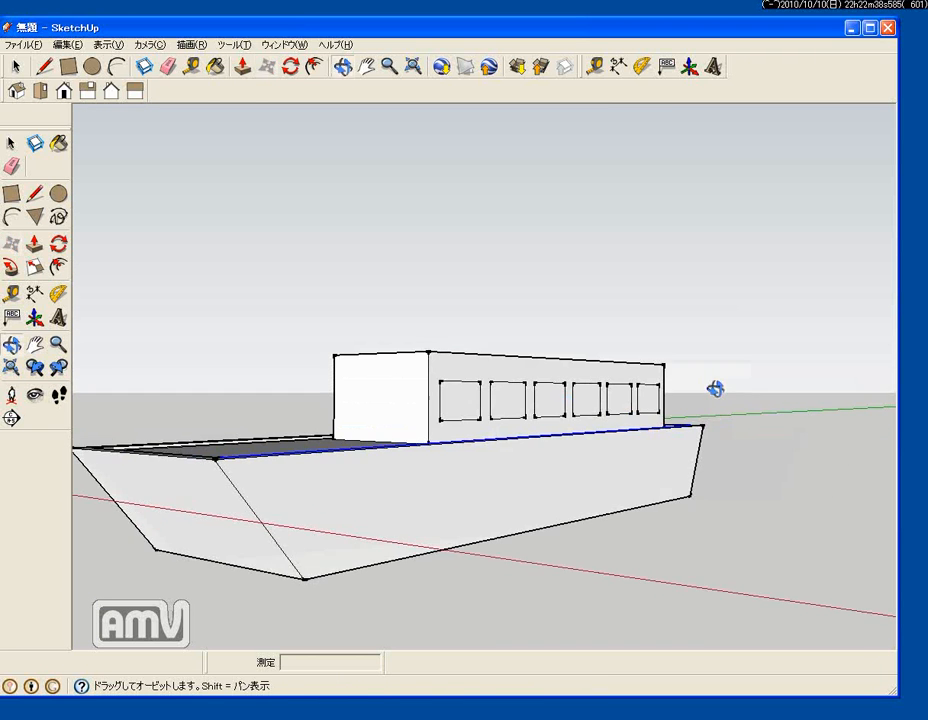
pyautogui.keyDown('ctrl'); pyautogui.click(469, 406); pyautogui.keyUp('ctrl')
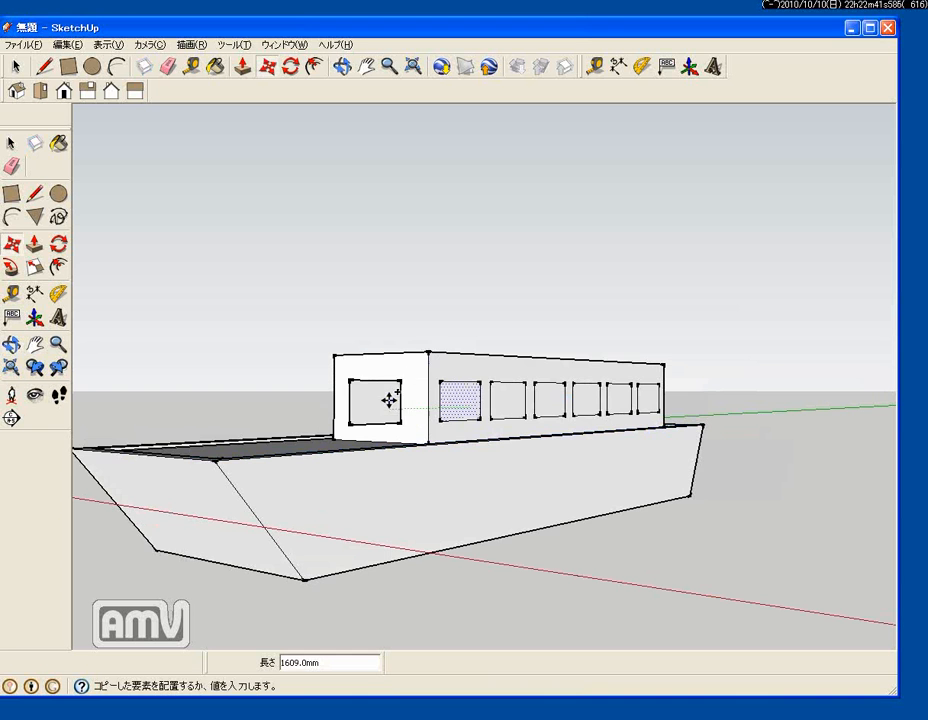
pyautogui.click(375, 397)
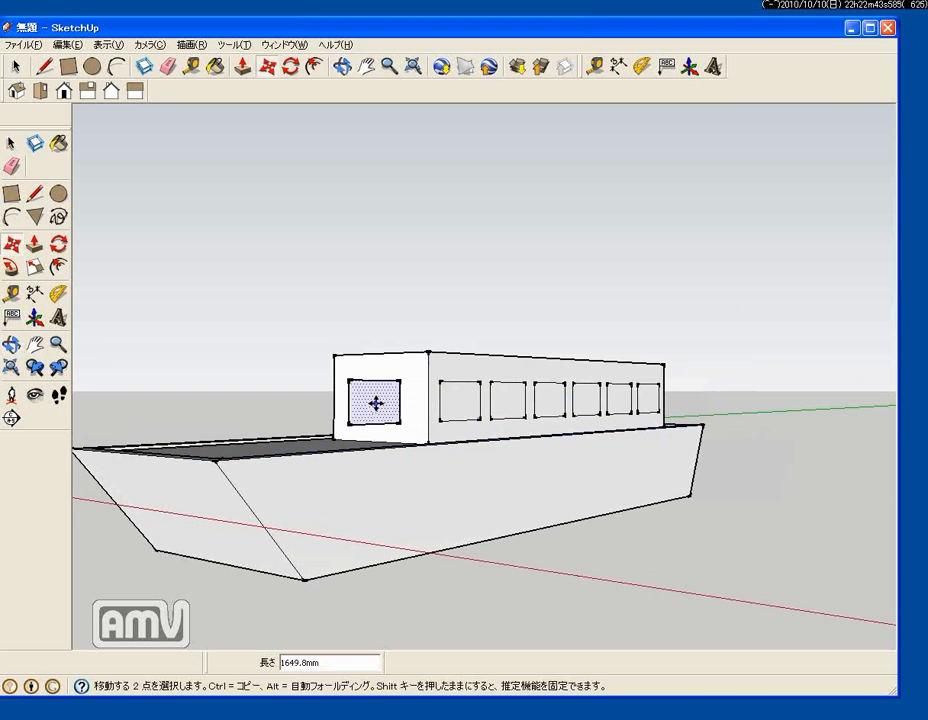
pyautogui.moveTo(375, 397); pyautogui.dragTo(452, 400, button='middle')
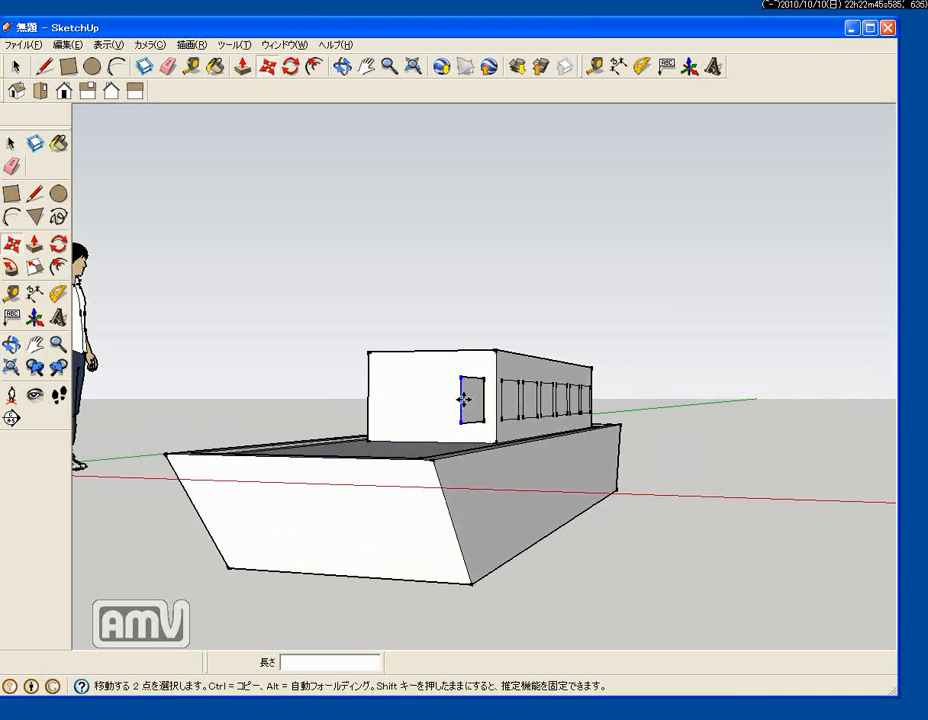
# - Stretch the copied window in front of the cabin by moving its vertical edge sideways about 1741 mm along the red axis
pyautogui.click(464, 399)
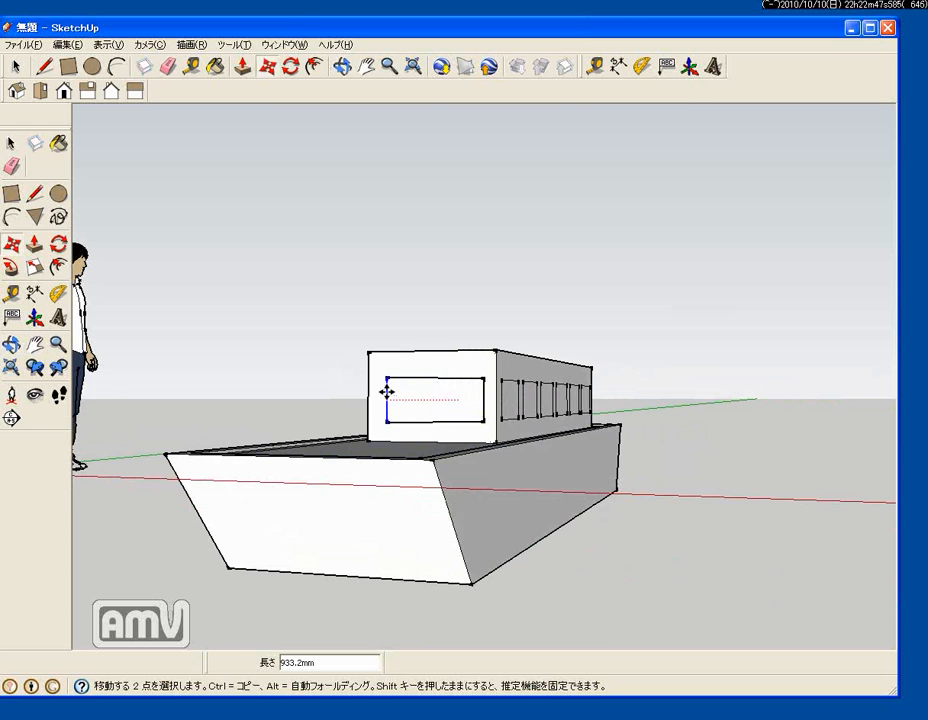
pyautogui.moveTo(387, 390); pyautogui.dragTo(600, 400, button='middle')
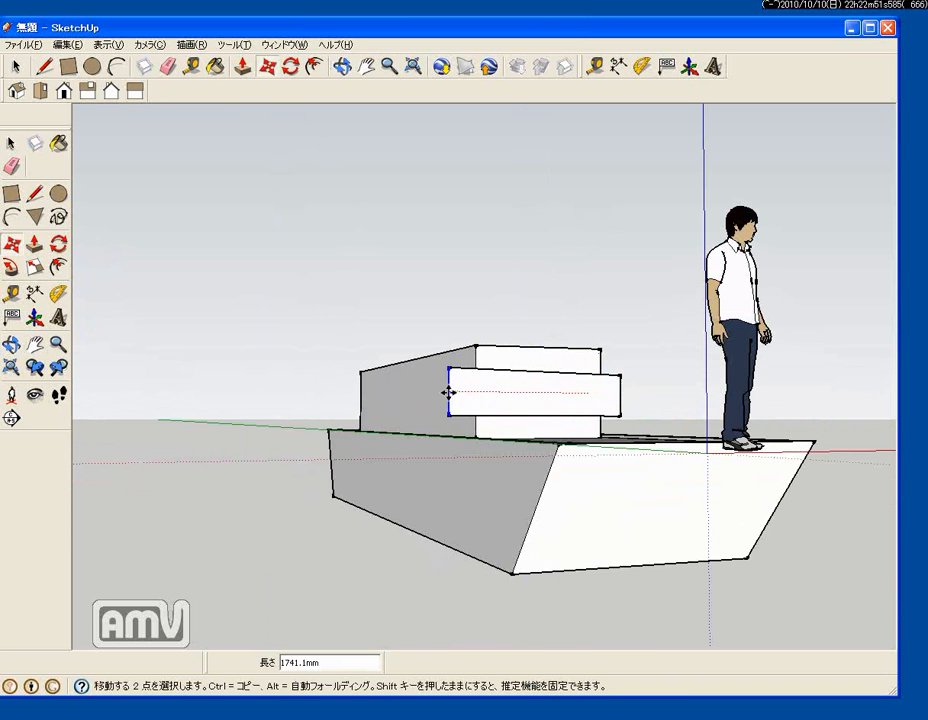
pyautogui.moveTo(449, 393); pyautogui.dragTo(383, 501, button='middle')
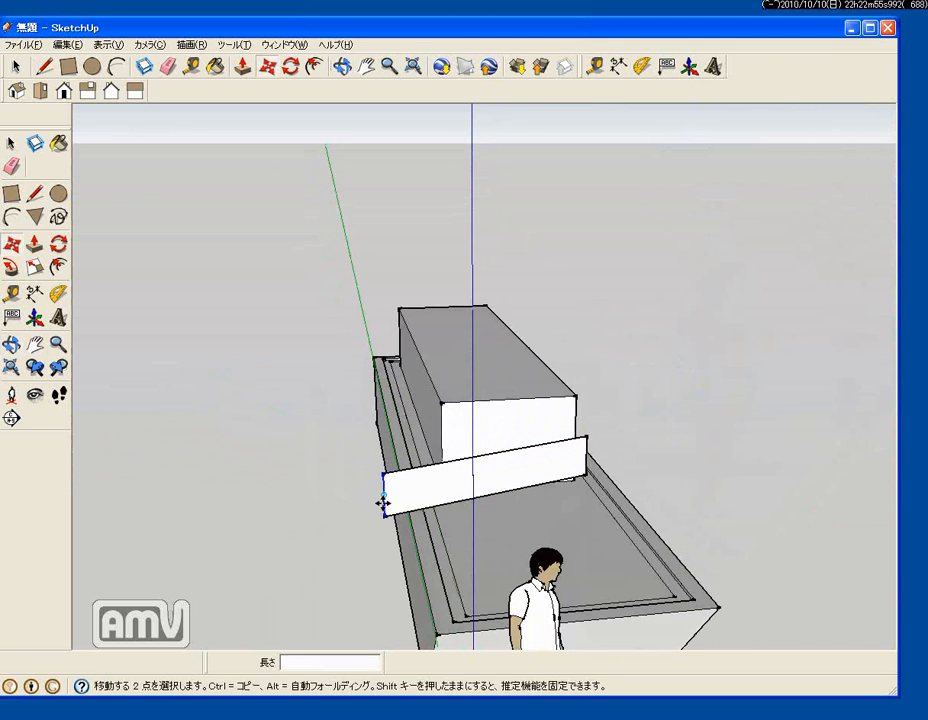
# - Delete the stretched window panel in front of the cabin, including its face and leftover edges
pyautogui.click(11, 144)
pyautogui.click(443, 478)
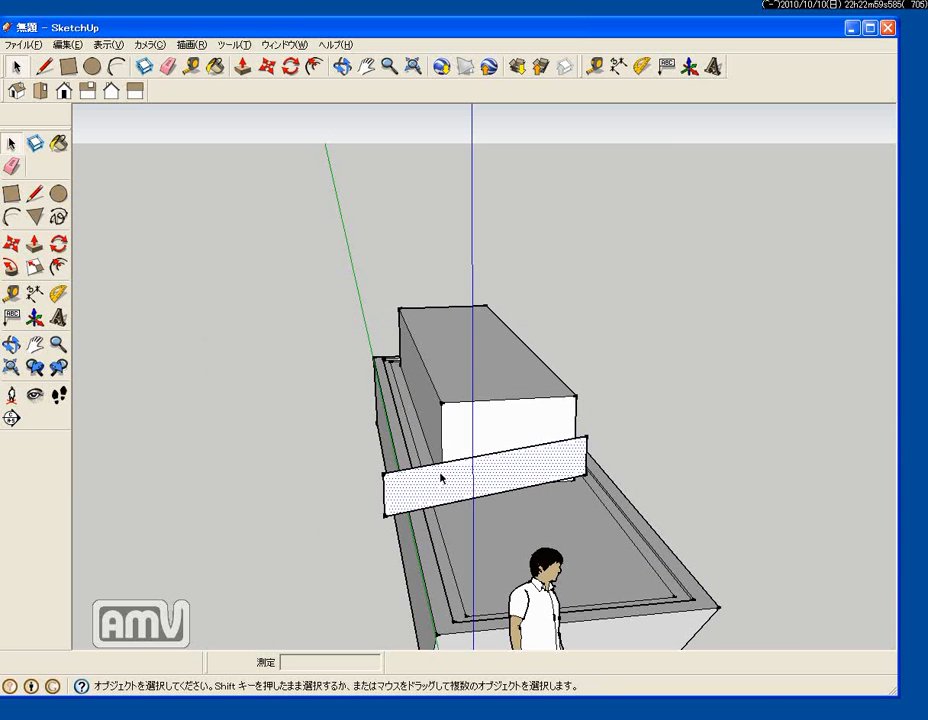
pyautogui.press('Delete')
pyautogui.click(436, 465)
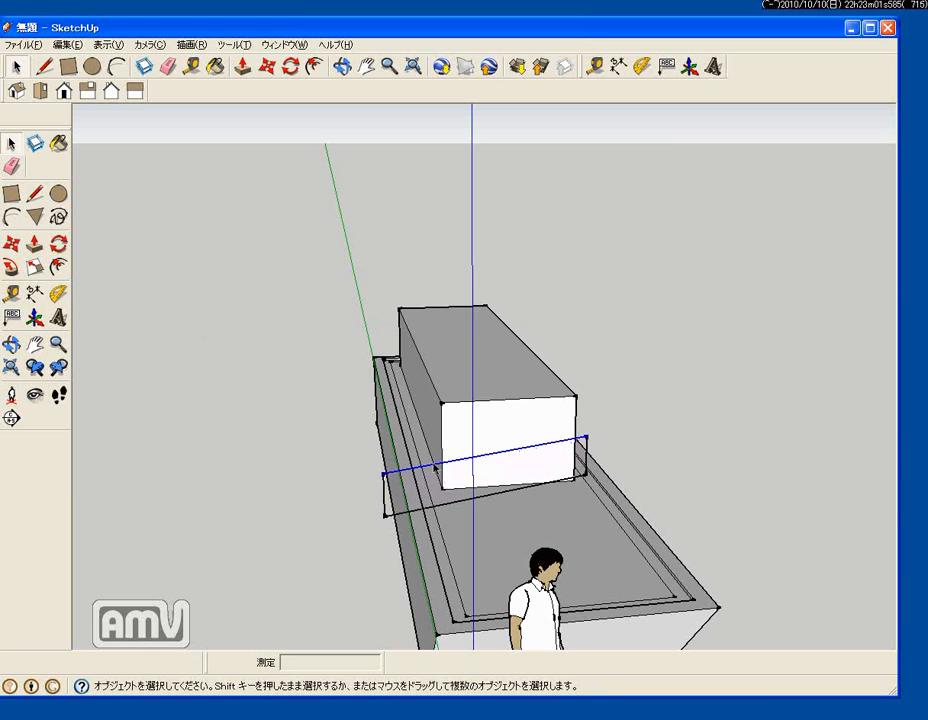
pyautogui.press('Delete')
pyautogui.press('Delete')
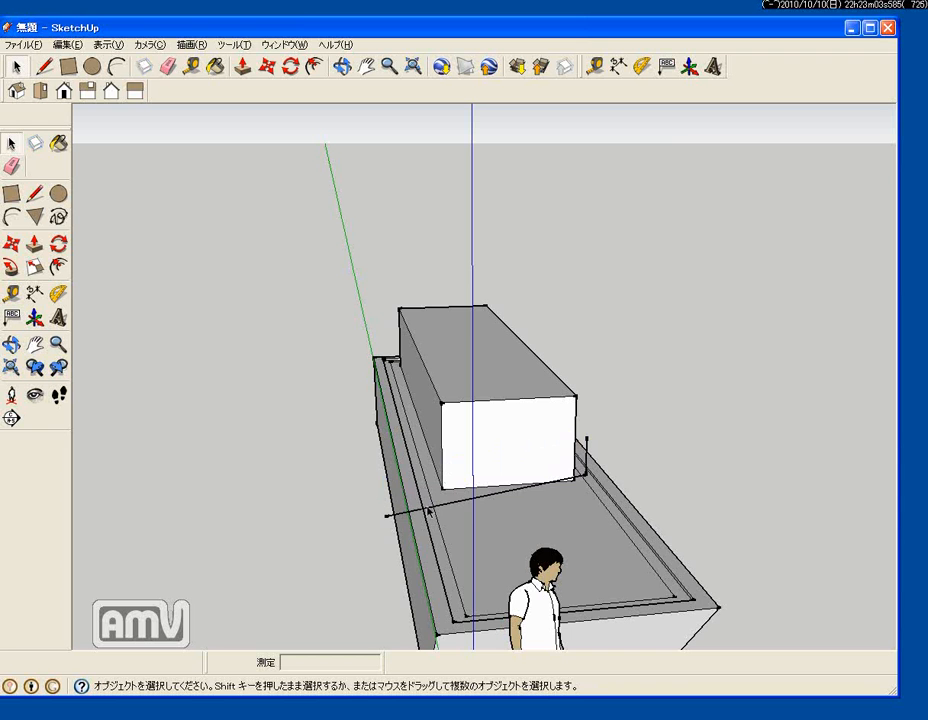
pyautogui.click(440, 507)
pyautogui.press('Delete')
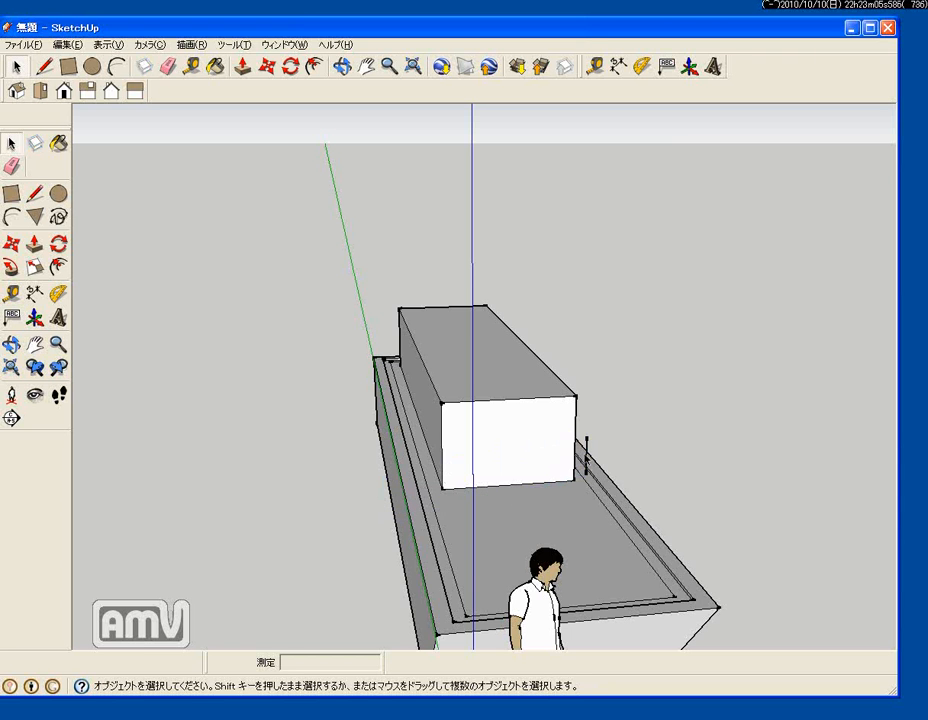
pyautogui.click(587, 455)
pyautogui.press('Delete')
# - Draw a window rectangle about 1413 by 577 mm on the cabin's front face
pyautogui.moveTo(325, 526); pyautogui.dragTo(305, 506, button='middle')
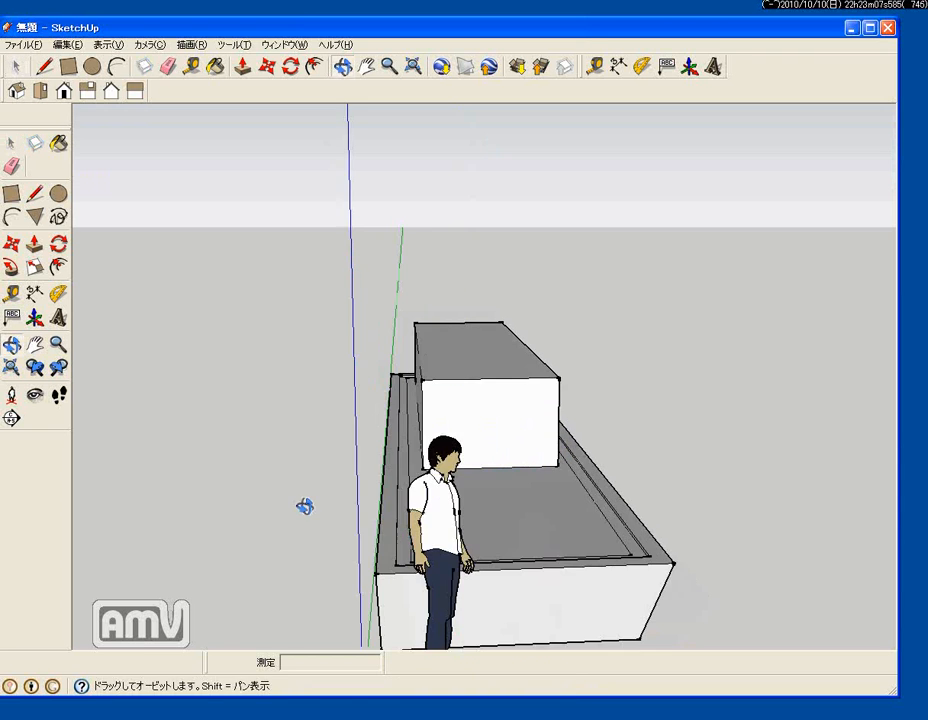
pyautogui.click(11, 196)
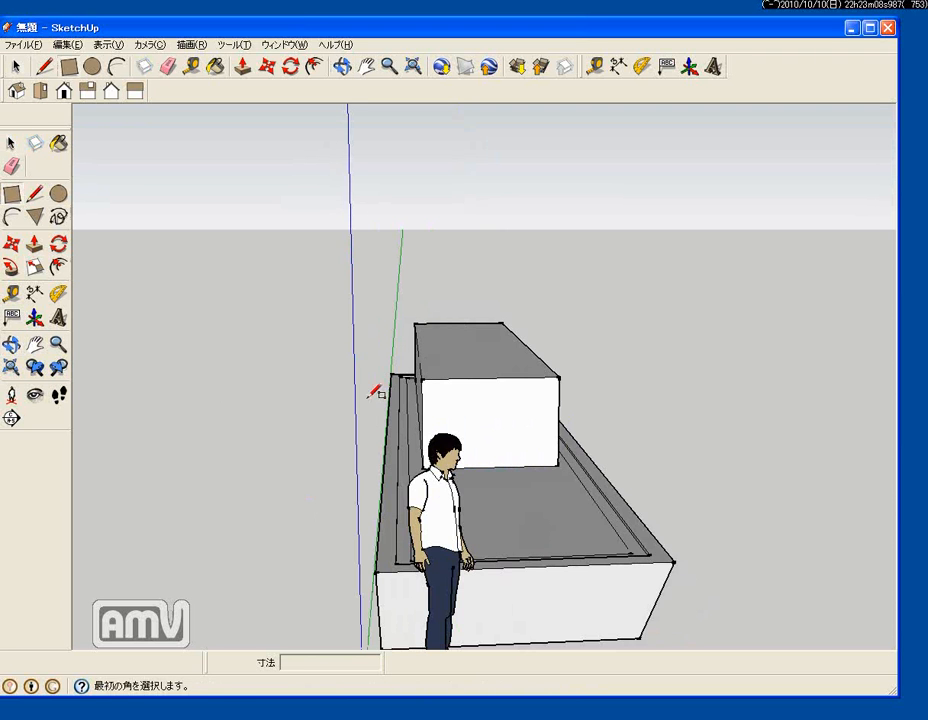
pyautogui.click(440, 409)
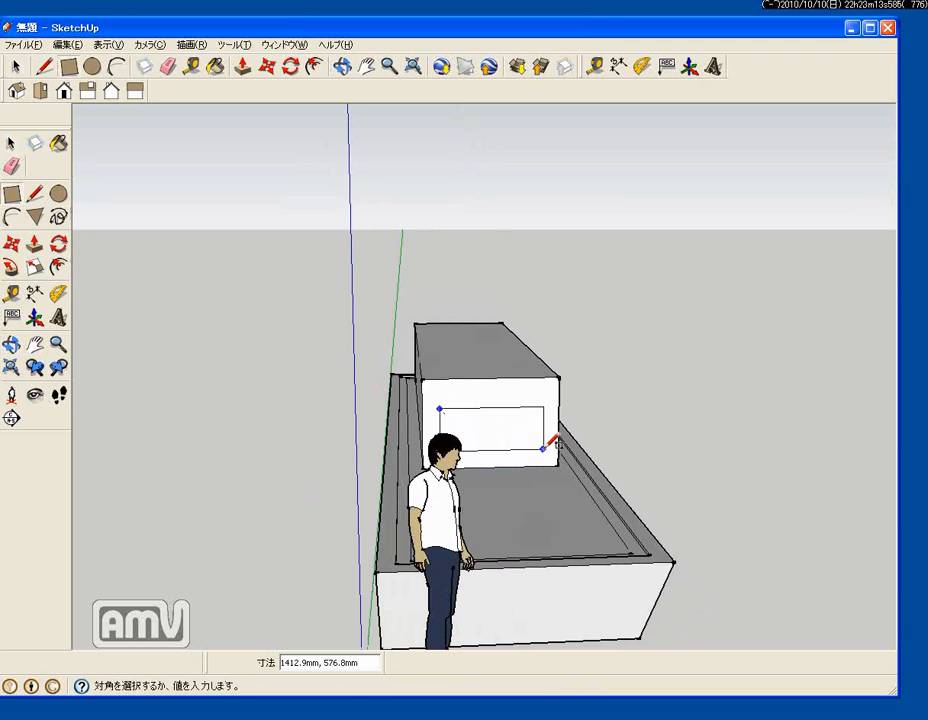
pyautogui.click(543, 449)
# - Draw a window rectangle about 963 by 525 mm near the rear end of the cabin's blank long side
pyautogui.moveTo(548, 446)
pyautogui.mouseDown(button='middle')
pyautogui.moveTo(451, 480)
pyautogui.moveTo(559, 441)
pyautogui.moveTo(475, 396)
pyautogui.moveTo(108, 416)
pyautogui.moveTo(209, 406)
pyautogui.mouseUp(button='middle')
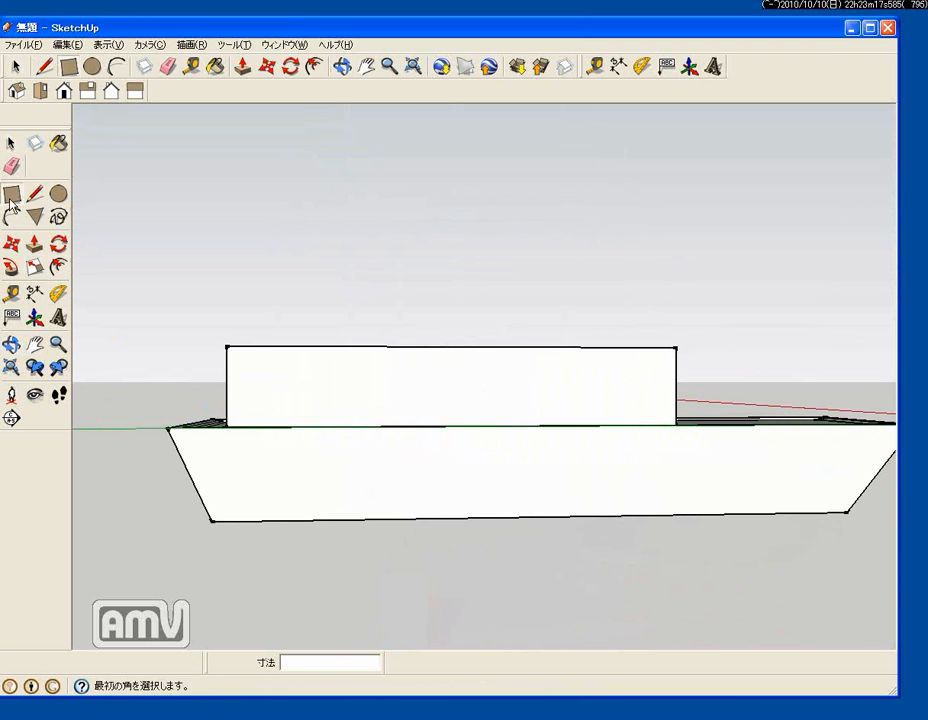
pyautogui.click(241, 371)
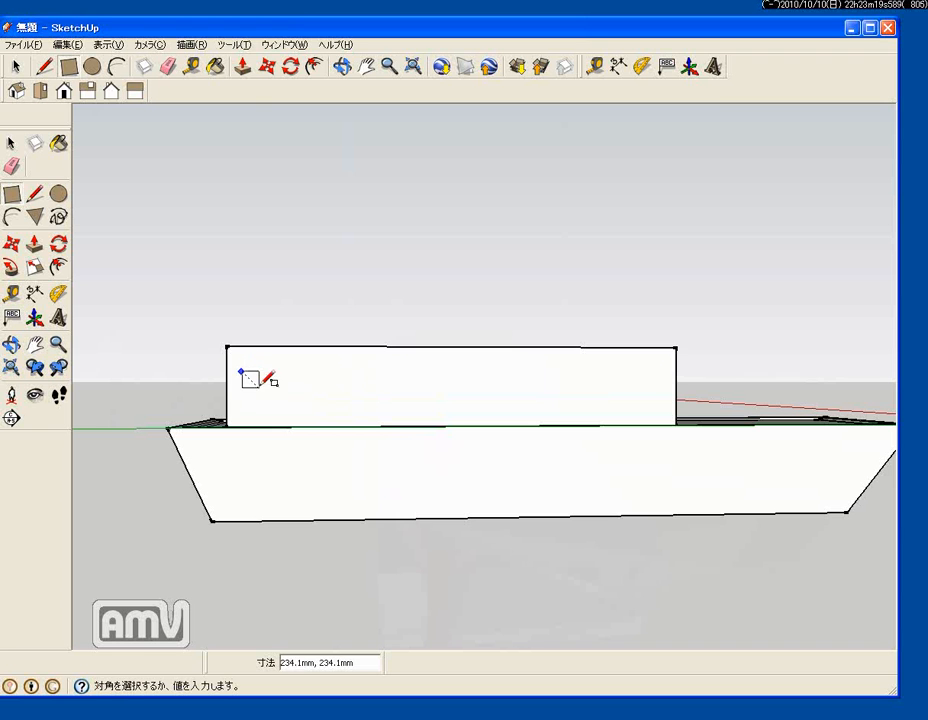
pyautogui.click(308, 406)
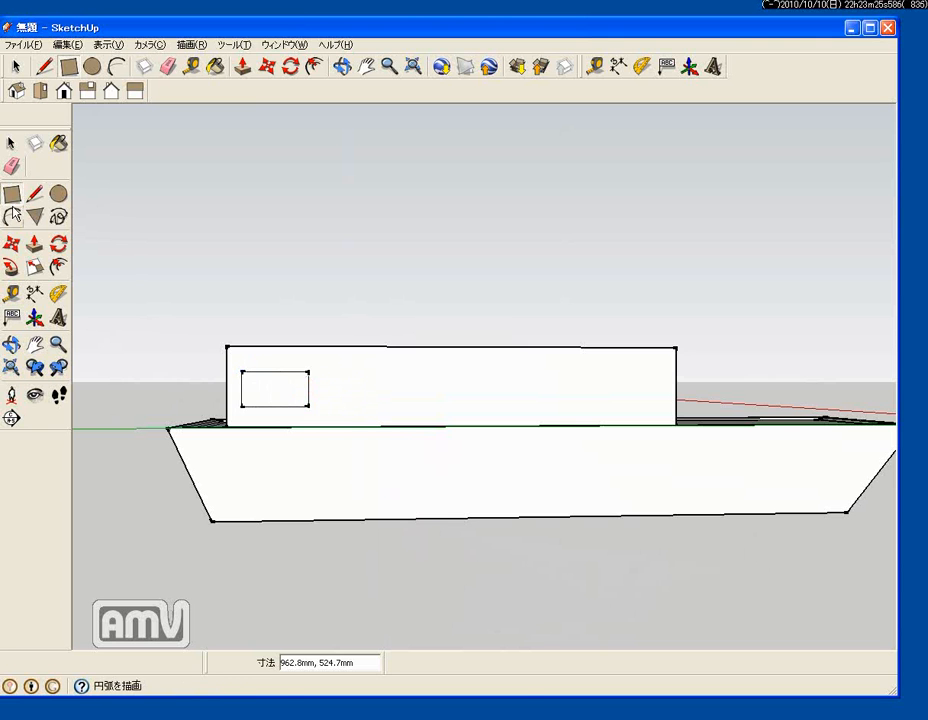
# - Copy the new window to the far end of the cabin side and divide the spacing to get four evenly spaced windows
pyautogui.click(12, 242)
pyautogui.press('ctrl')
pyautogui.click(257, 391)
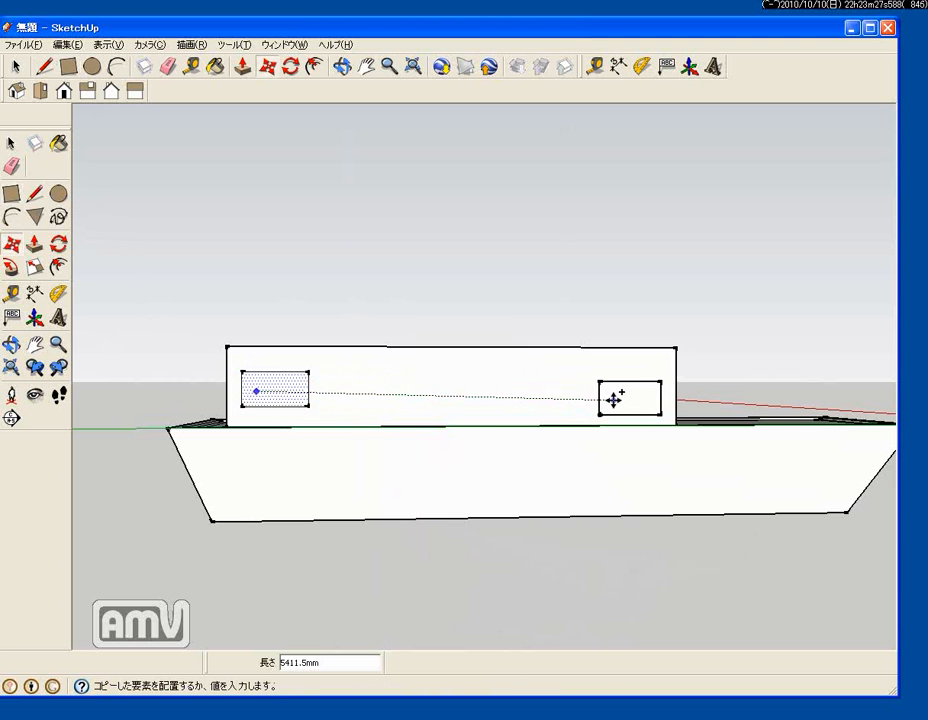
pyautogui.click(610, 392)
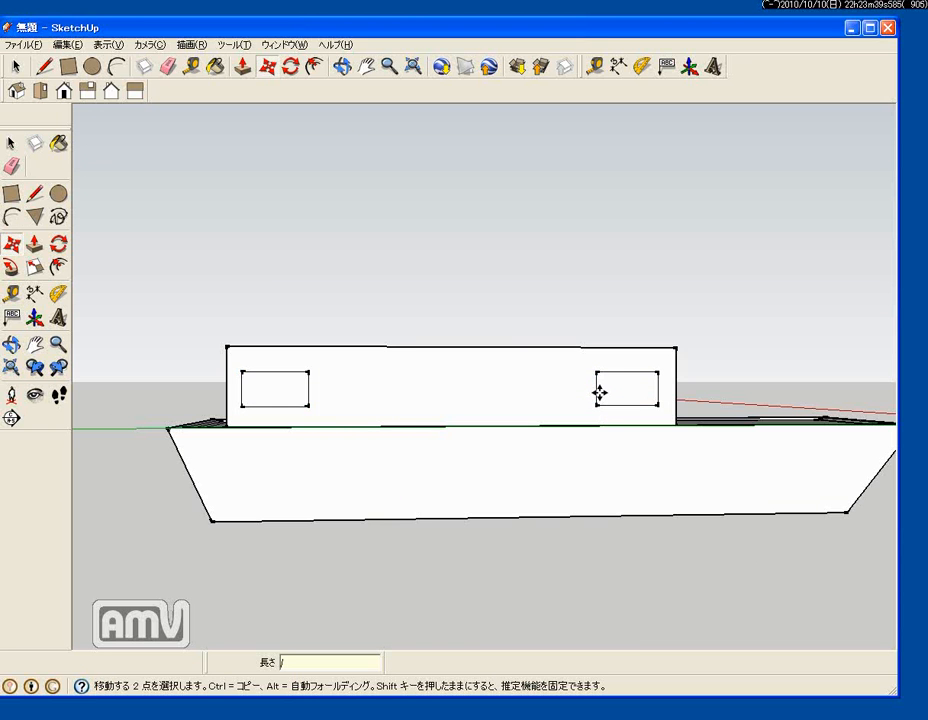
pyautogui.press('Return')
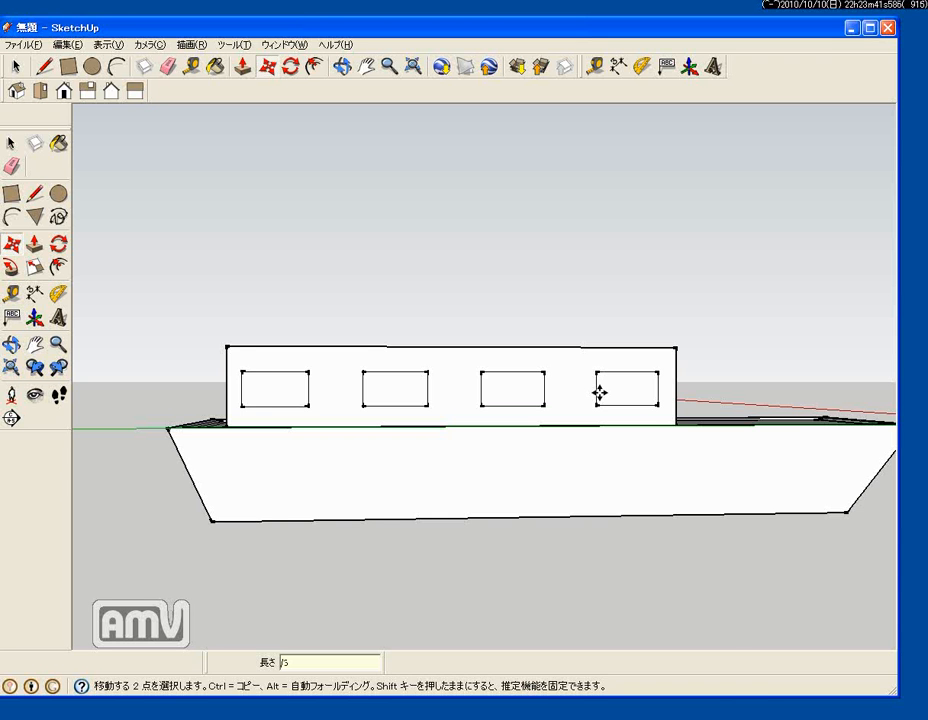
# - Undo the four-window array and its end copy, leaving only the original window on this cabin side
pyautogui.moveTo(234, 356); pyautogui.dragTo(547, 407, button='middle')
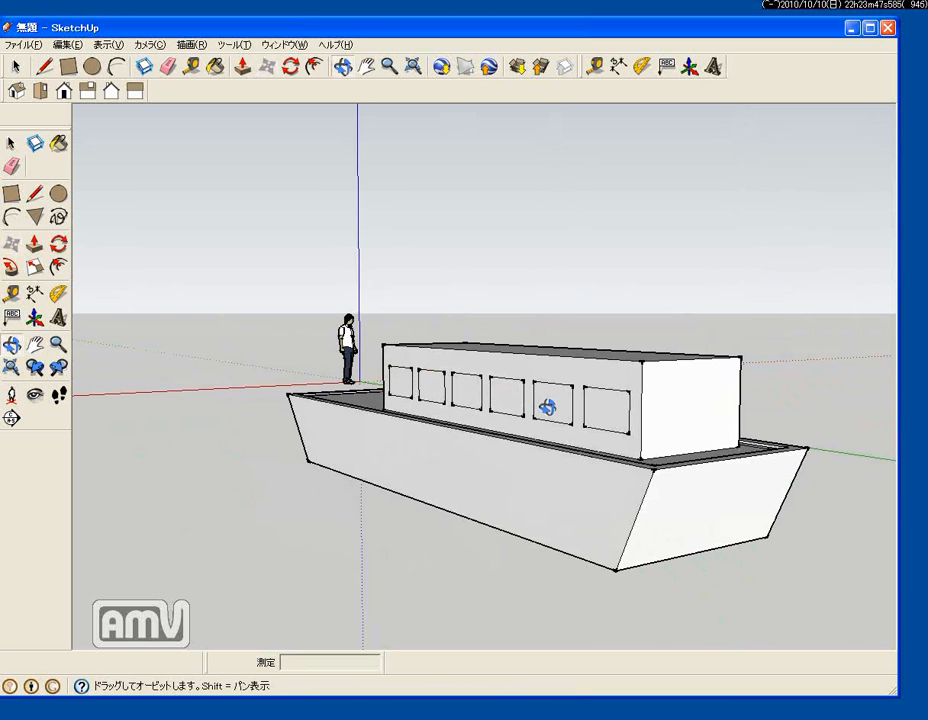
pyautogui.moveTo(547, 407); pyautogui.dragTo(153, 410, button='middle')
pyautogui.press('m')
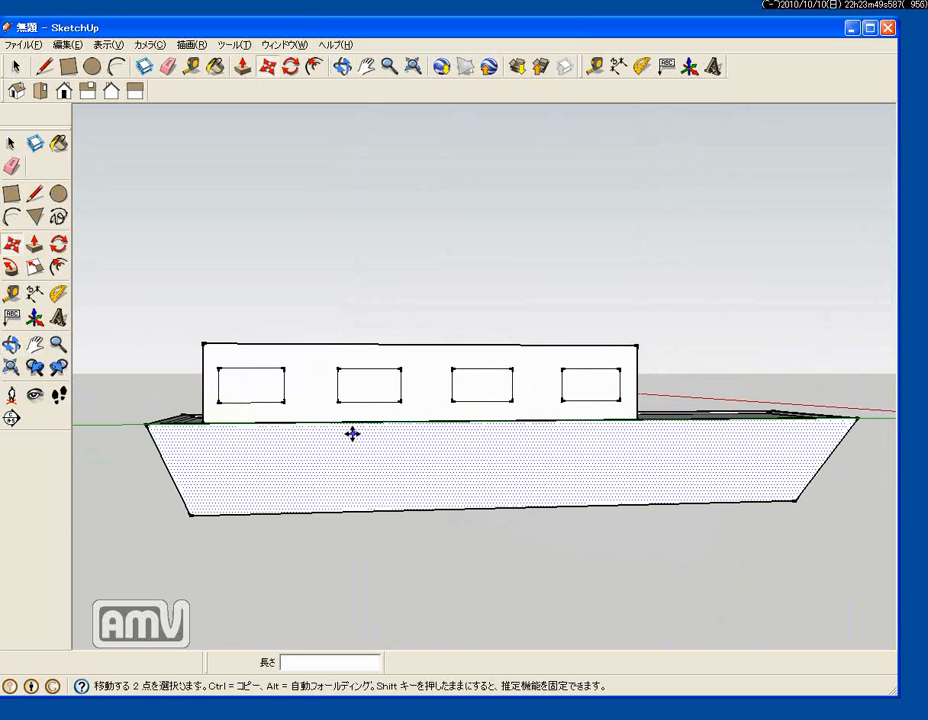
pyautogui.click(68, 45)
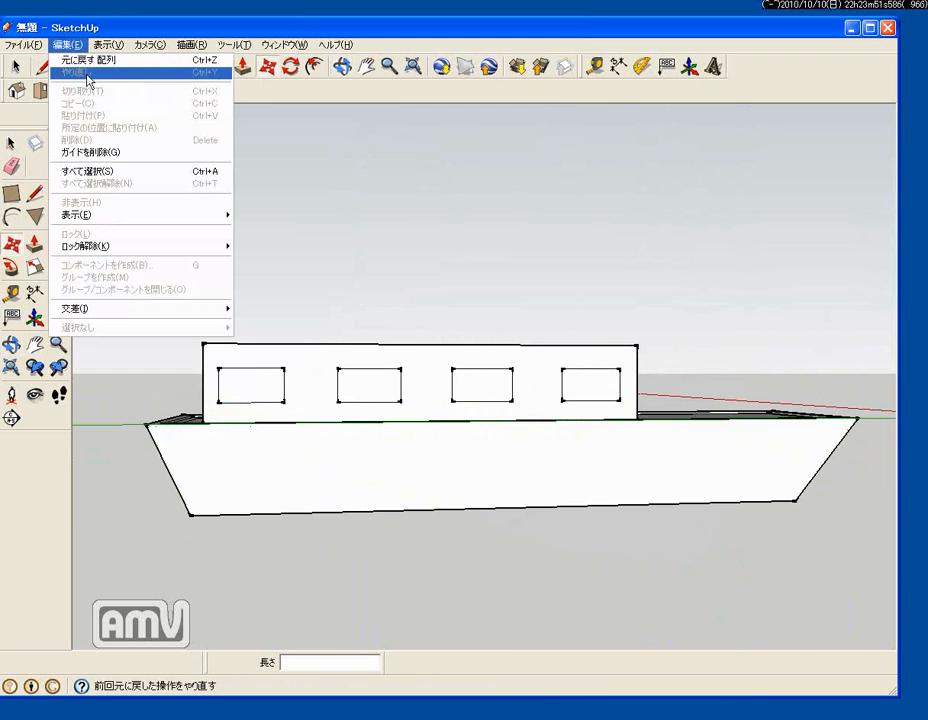
pyautogui.click(89, 61)
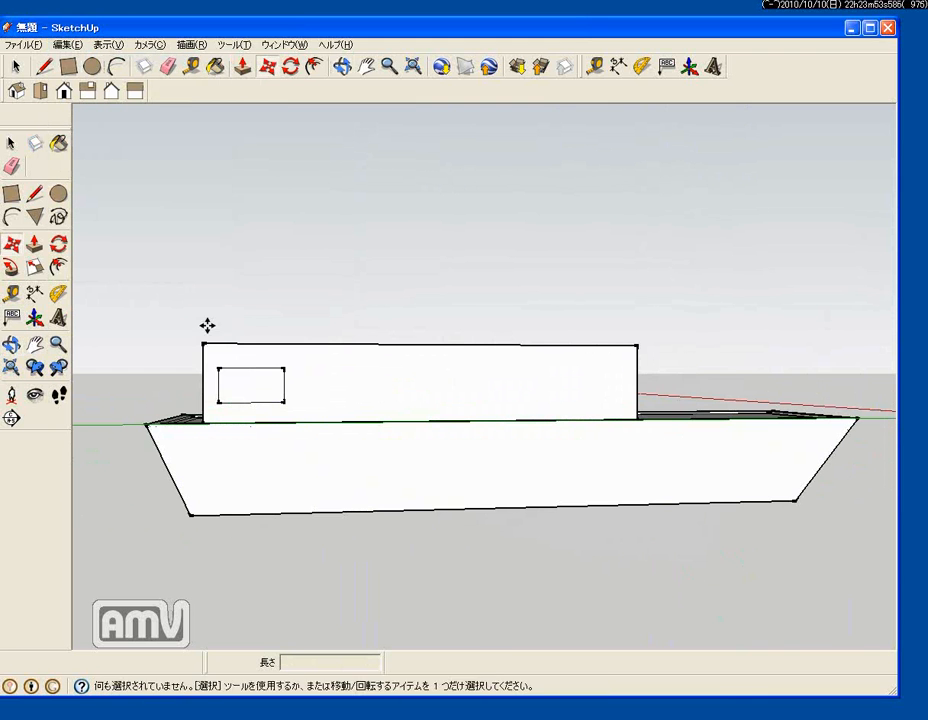
# - Copy the window along the cabin side to its far end and divide the spacing with /4
pyautogui.click(259, 387)
pyautogui.press('ctrl')
pyautogui.click(579, 386)
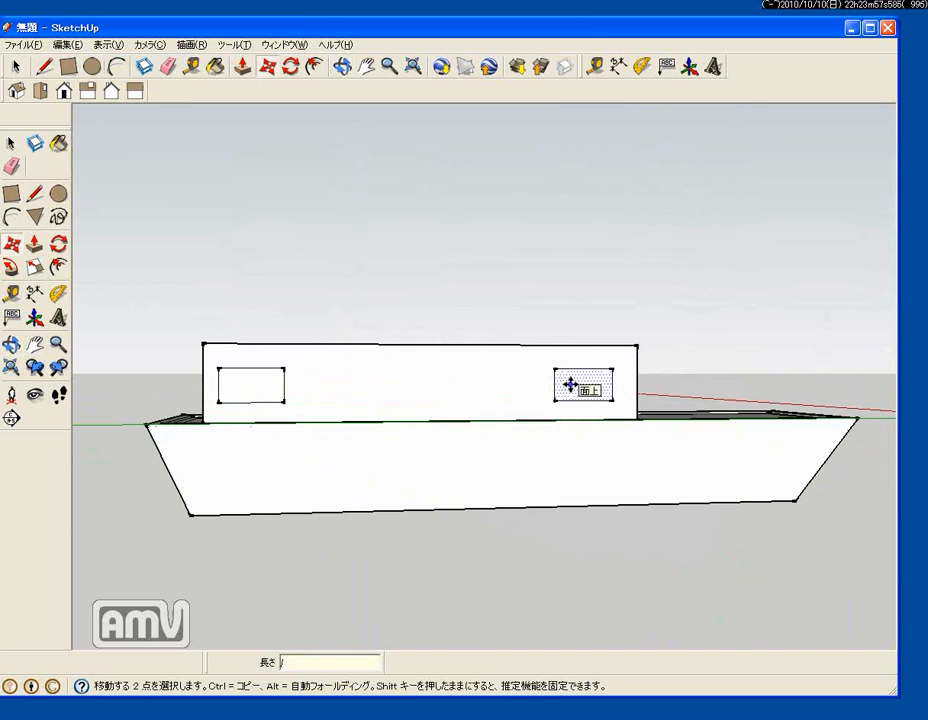
pyautogui.write('/4')
pyautogui.press('Return')
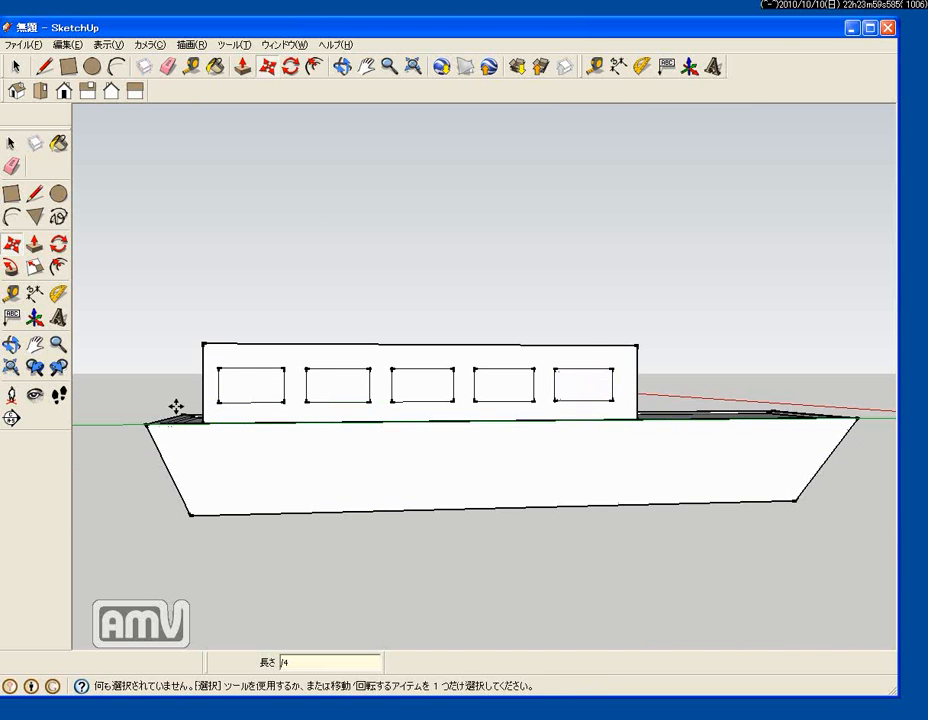
# - Undo the /4 window array and its end copy on this cabin side
pyautogui.moveTo(178, 410); pyautogui.dragTo(110, 395, button='middle')
pyautogui.moveTo(315, 401); pyautogui.dragTo(228, 380, button='middle')
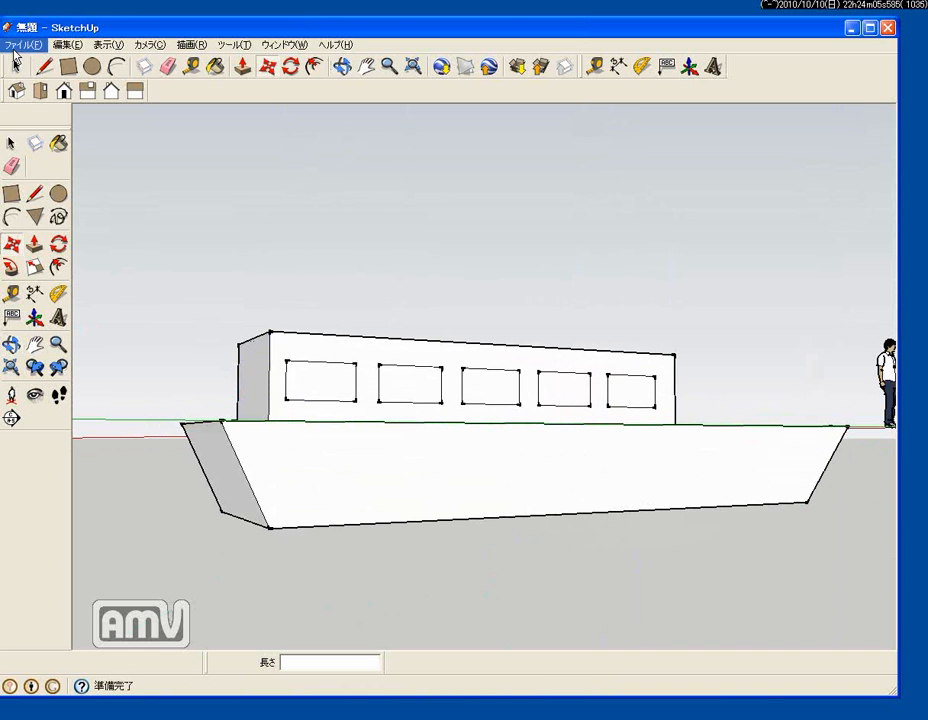
pyautogui.click(66, 45)
pyautogui.click(72, 62)
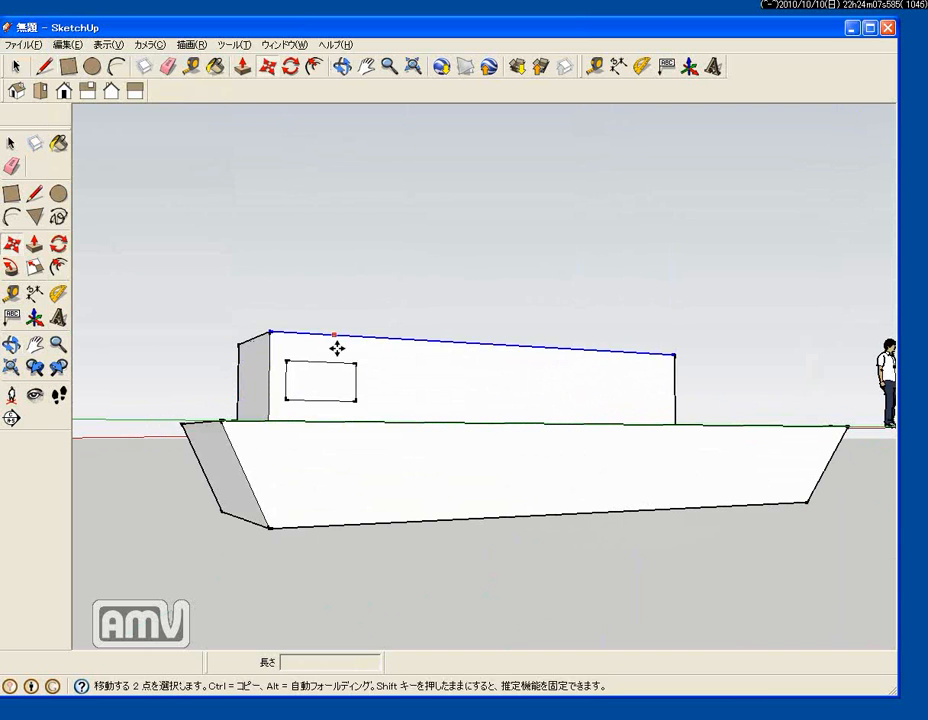
# - Copy the window about 5322 mm along the cabin side and divide the spacing with /5
pyautogui.keyDown('ctrl'); pyautogui.click(315, 379); pyautogui.keyUp('ctrl')
pyautogui.click(631, 391)
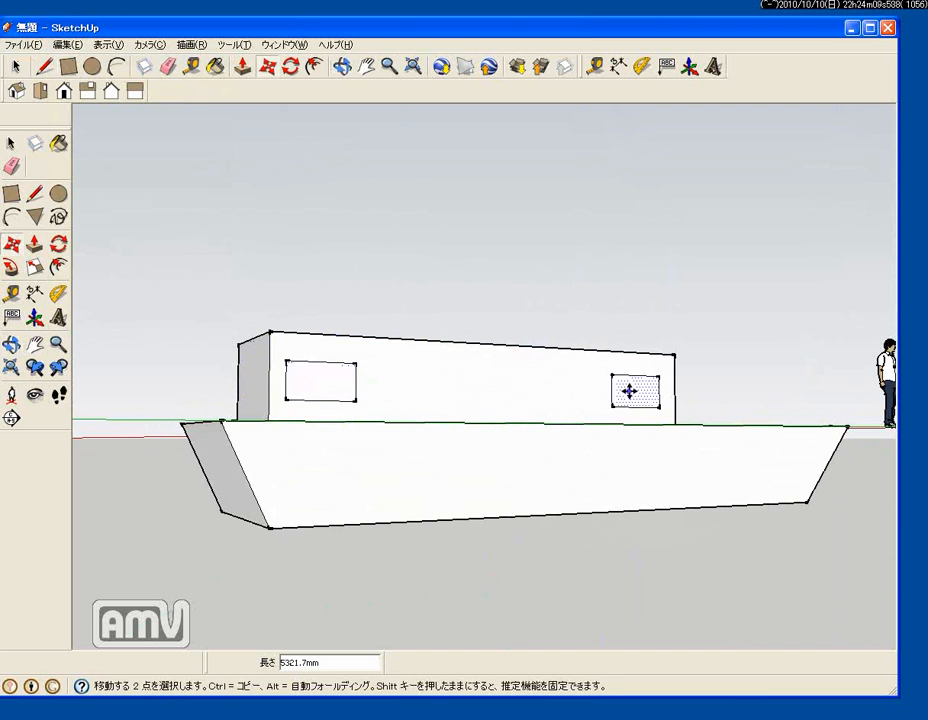
pyautogui.write('/')
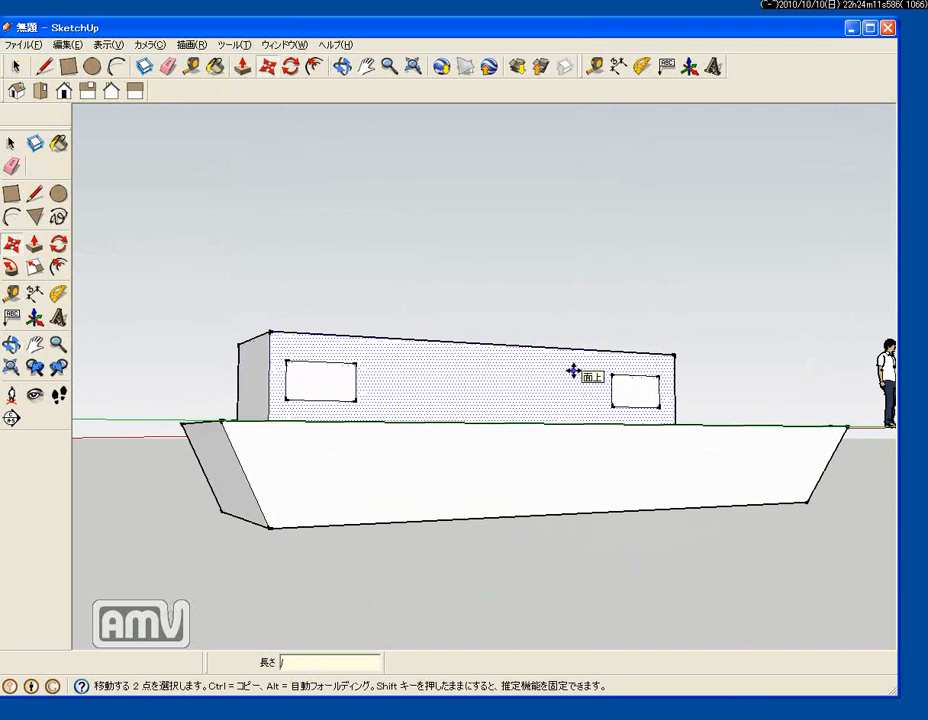
pyautogui.write('5')
pyautogui.press('Return')
# - Move one long bottom edge of the hull inward about 353 mm and the opposite one inward too, sloping both sides
pyautogui.press('o')
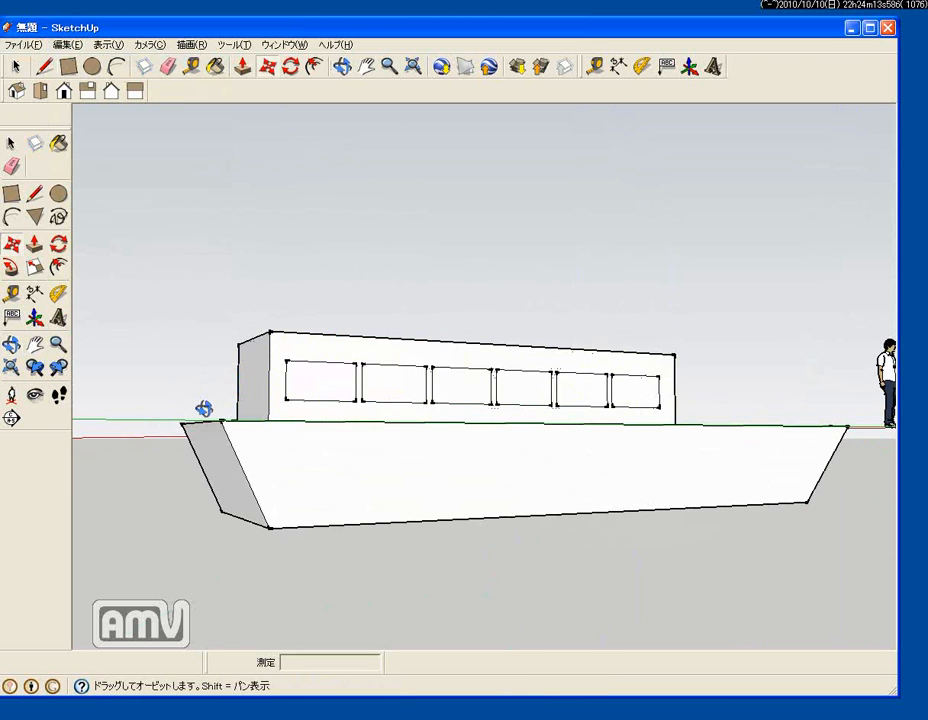
pyautogui.moveTo(204, 408); pyautogui.dragTo(522, 459)
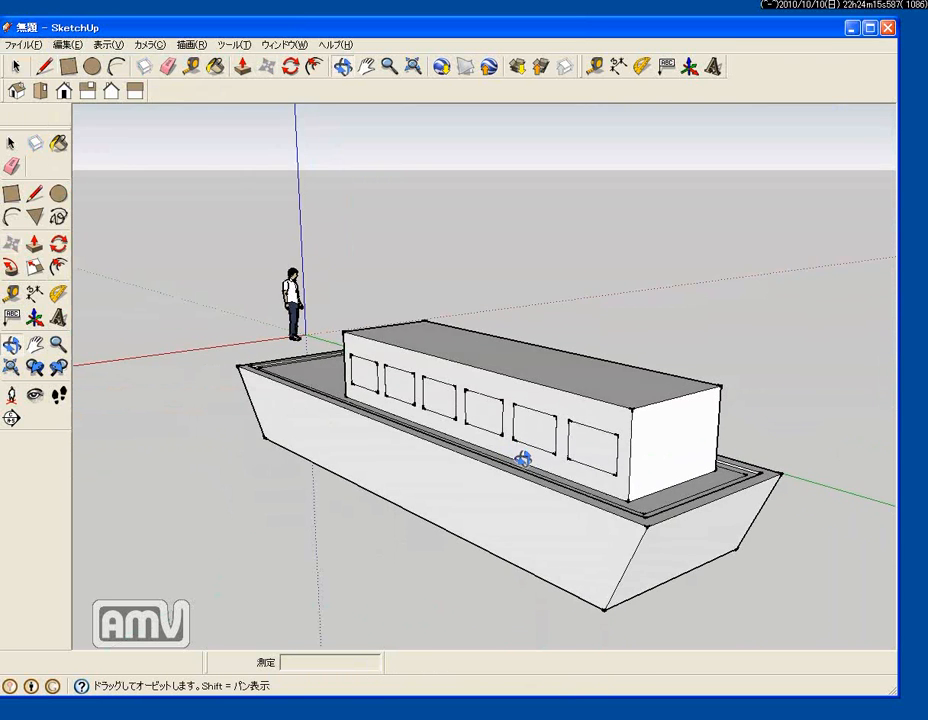
pyautogui.moveTo(523, 459); pyautogui.dragTo(527, 494, button='middle')
pyautogui.moveTo(342, 416); pyautogui.dragTo(518, 455, button='middle')
pyautogui.moveTo(439, 460); pyautogui.dragTo(361, 426, button='middle')
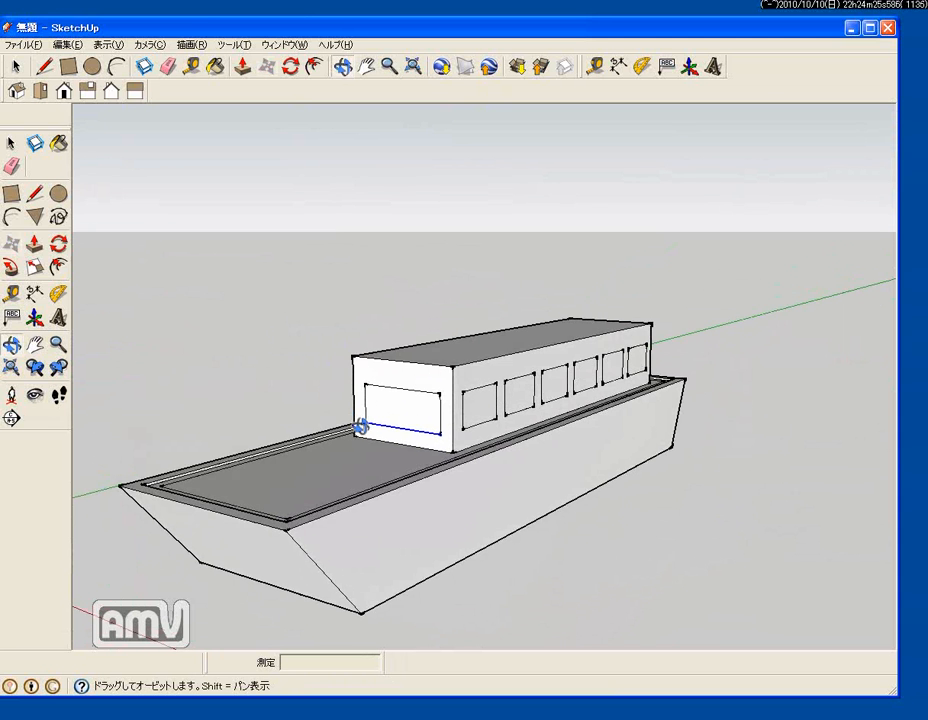
pyautogui.moveTo(362, 429); pyautogui.dragTo(155, 329, button='middle')
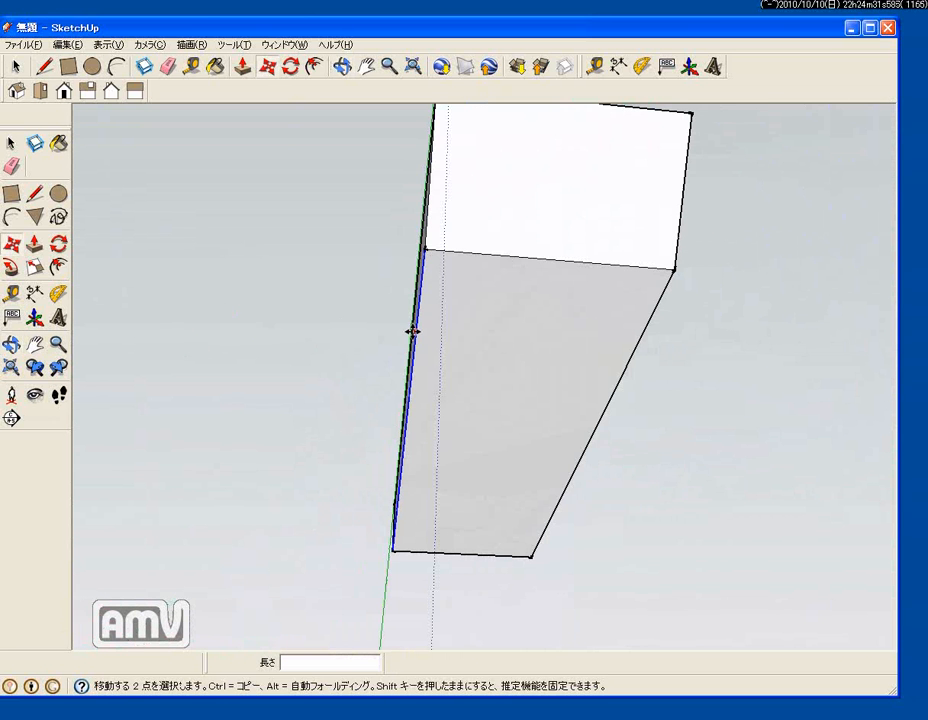
pyautogui.moveTo(412, 331)
pyautogui.mouseDown()
pyautogui.moveTo(438, 333)
pyautogui.moveTo(429, 336)
pyautogui.mouseUp()
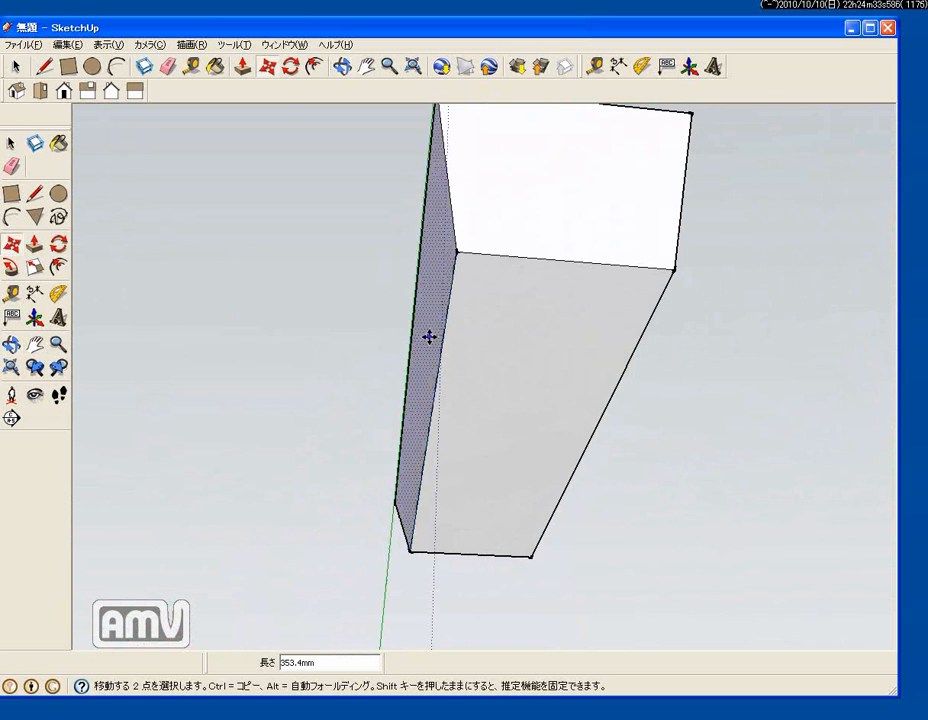
pyautogui.moveTo(624, 377); pyautogui.dragTo(607, 373)
# - Offset the cabin roof's outline outward by about 91 mm to form an overhanging rim
pyautogui.moveTo(583, 263)
pyautogui.mouseDown(button='middle')
pyautogui.moveTo(495, 315)
pyautogui.moveTo(480, 378)
pyautogui.moveTo(505, 429)
pyautogui.moveTo(358, 447)
pyautogui.moveTo(275, 430)
pyautogui.mouseUp(button='middle')
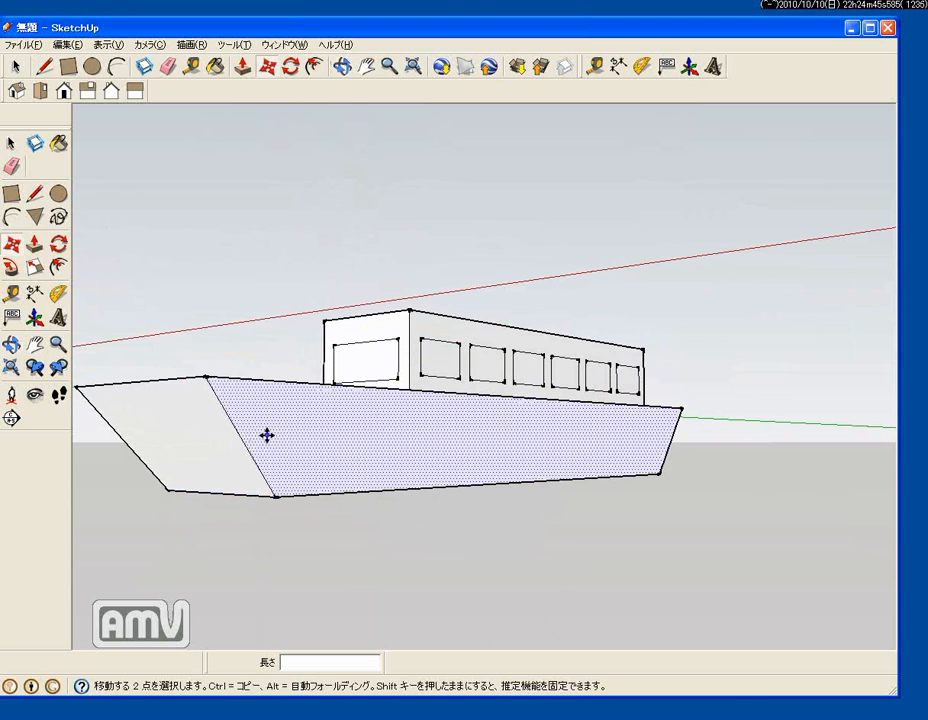
pyautogui.moveTo(352, 449); pyautogui.dragTo(574, 528, button='middle')
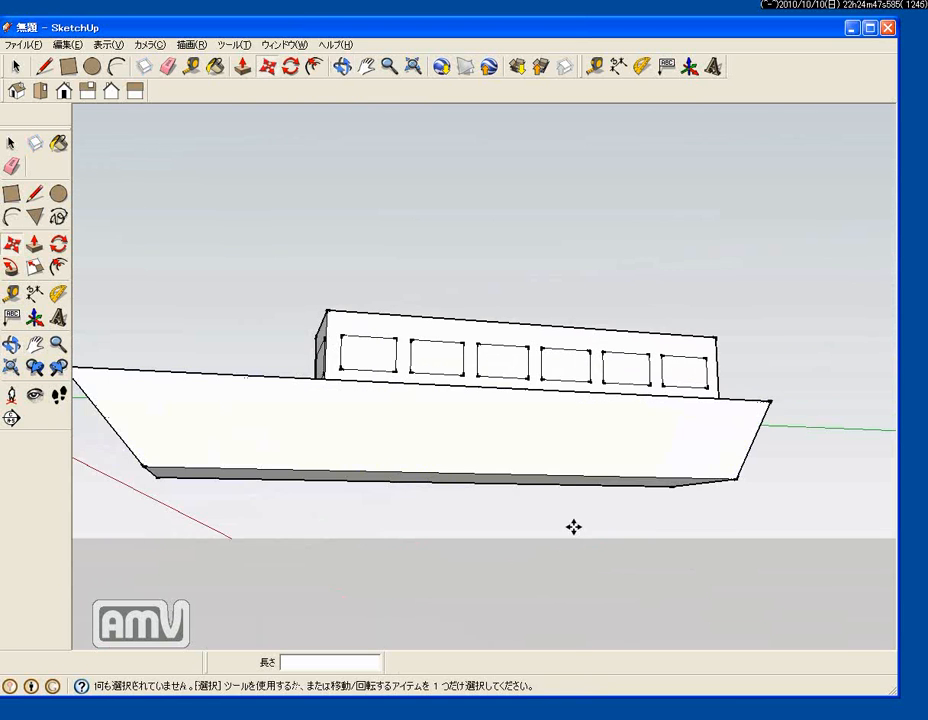
pyautogui.moveTo(640, 518); pyautogui.dragTo(617, 501, button='middle')
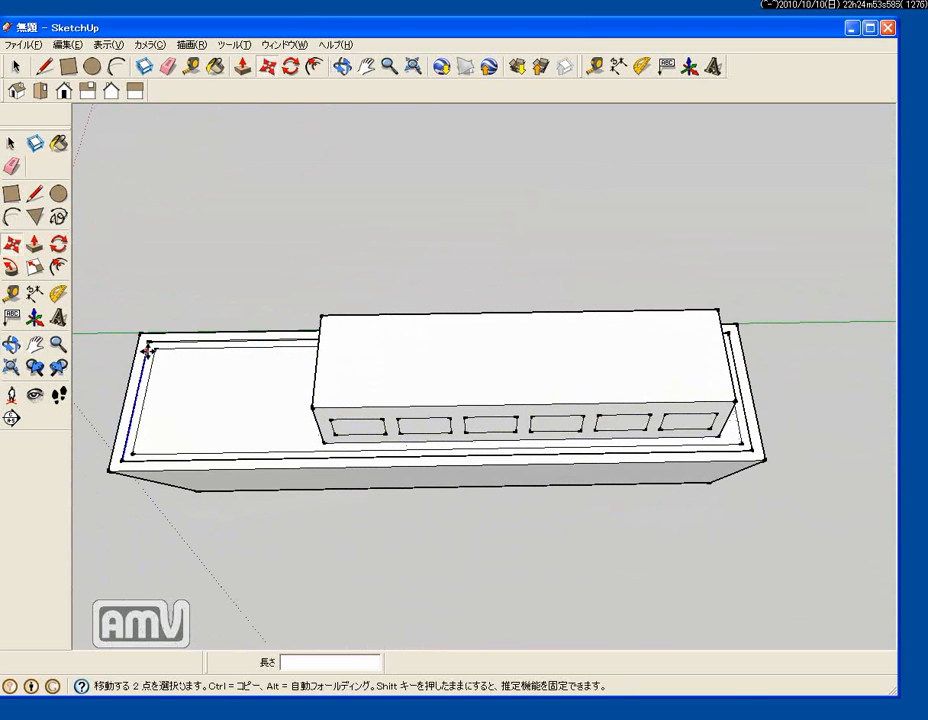
pyautogui.click(59, 266)
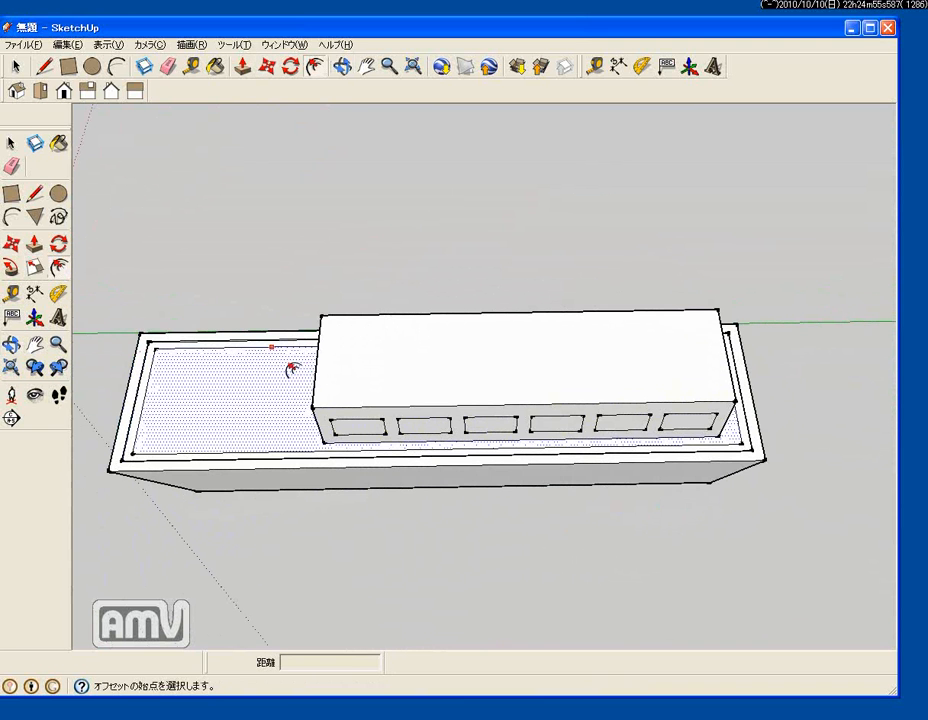
pyautogui.click(318, 358)
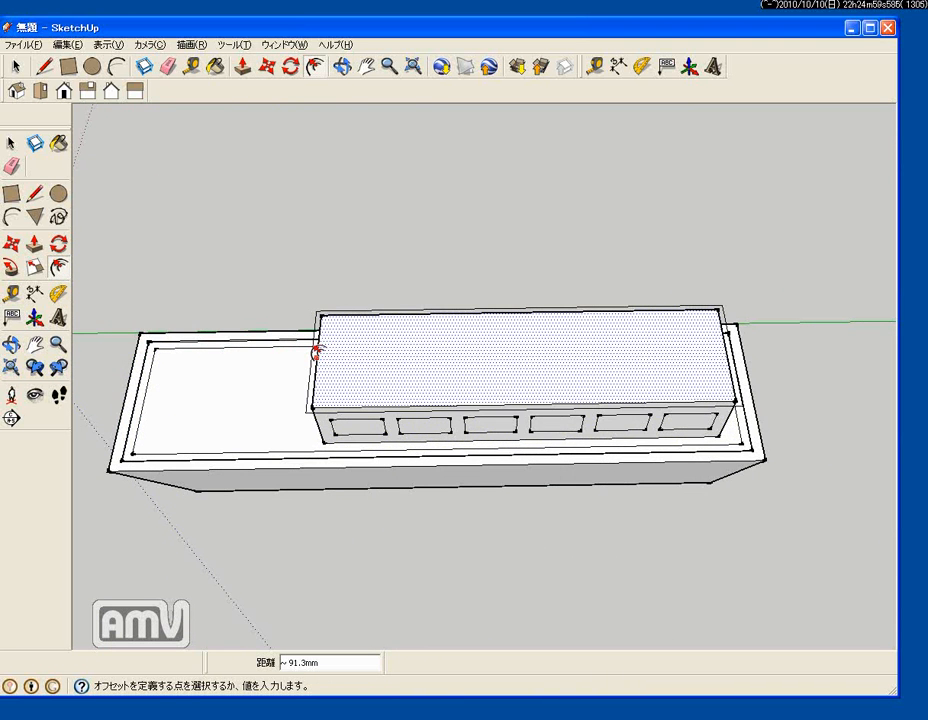
pyautogui.click(316, 352)
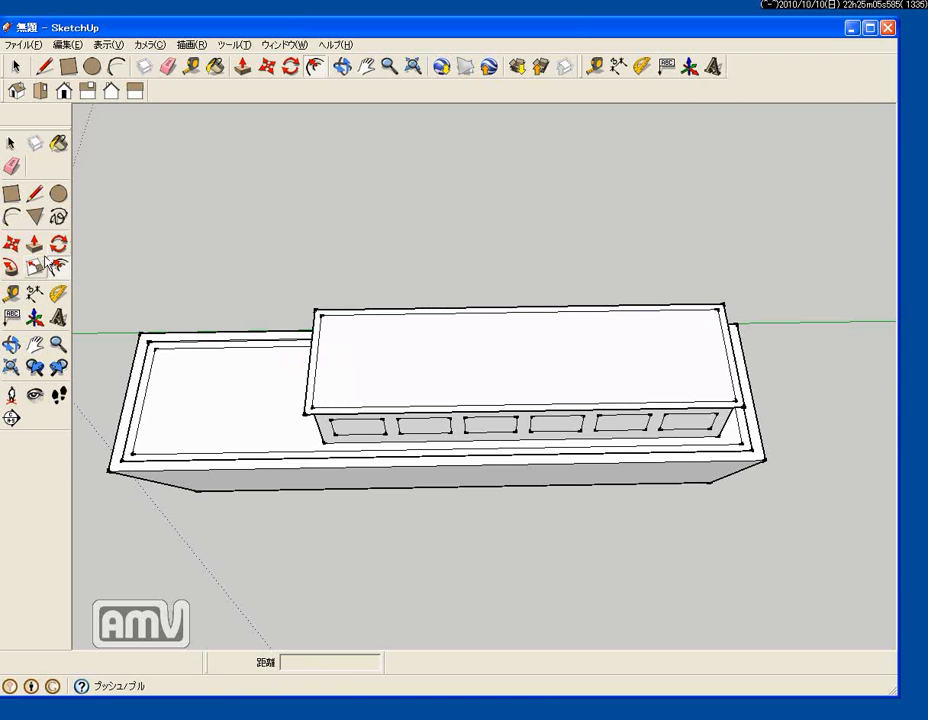
# - Push/pull the rim around the cabin roof upward by about 68 mm
pyautogui.click(35, 245)
pyautogui.scroll(2, 325, 410)
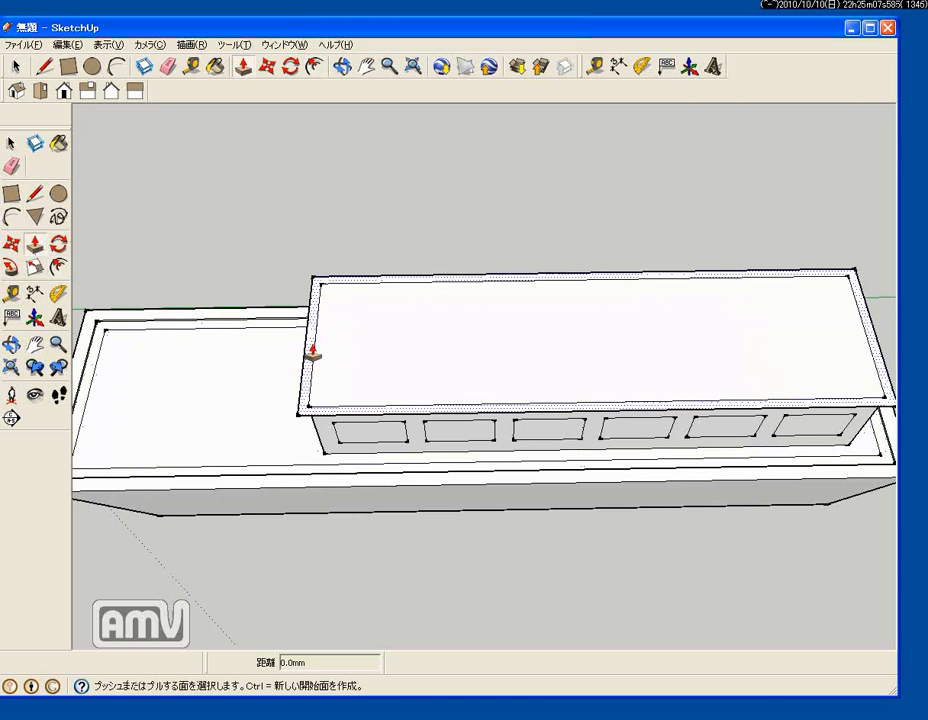
pyautogui.click(307, 351)
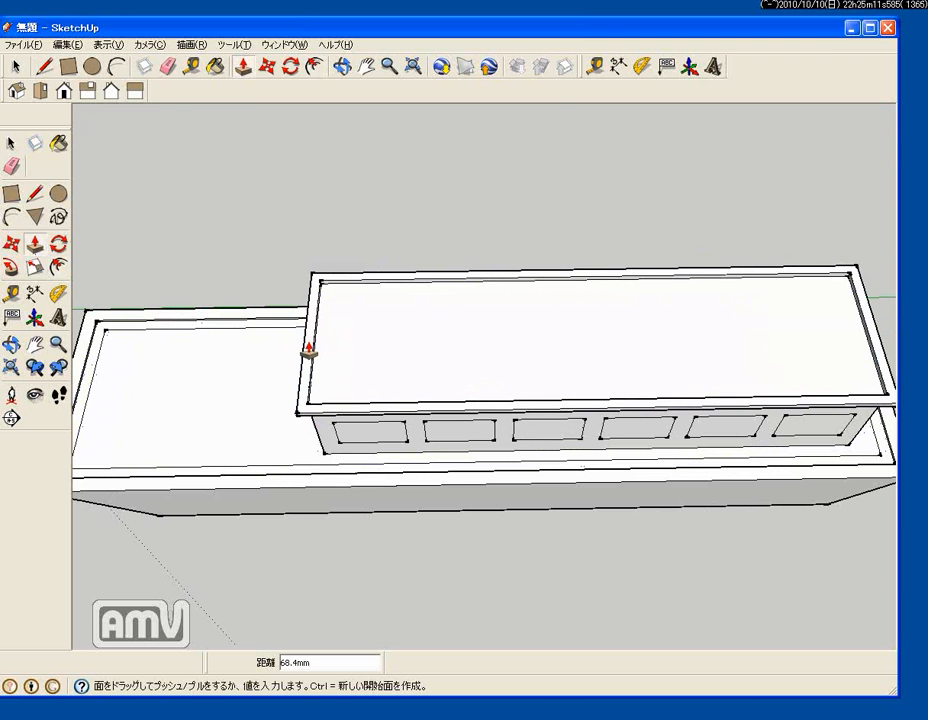
pyautogui.click(308, 350)
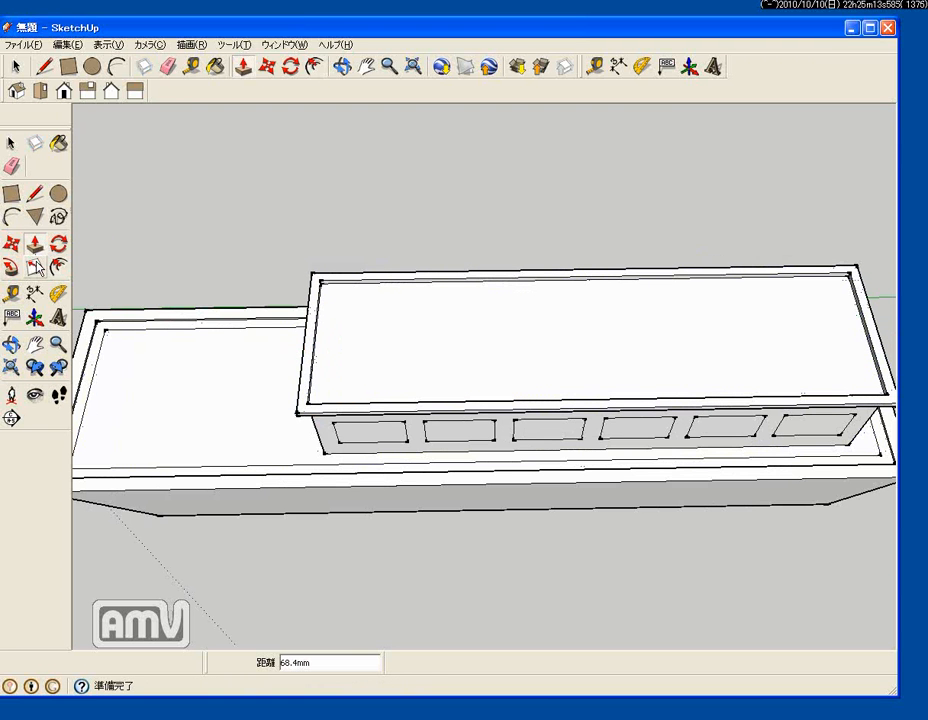
# - Draw a rectangle about 5185 × 1451 mm on the recessed cabin roof and pull it up about 720 mm as an upper block
pyautogui.click(12, 197)
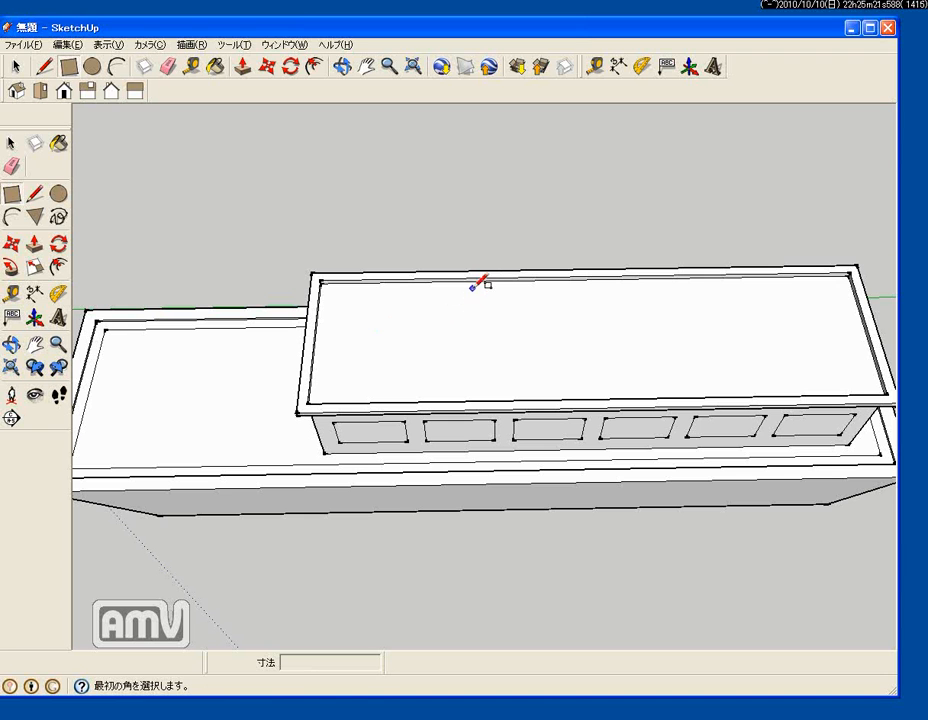
pyautogui.click(436, 294)
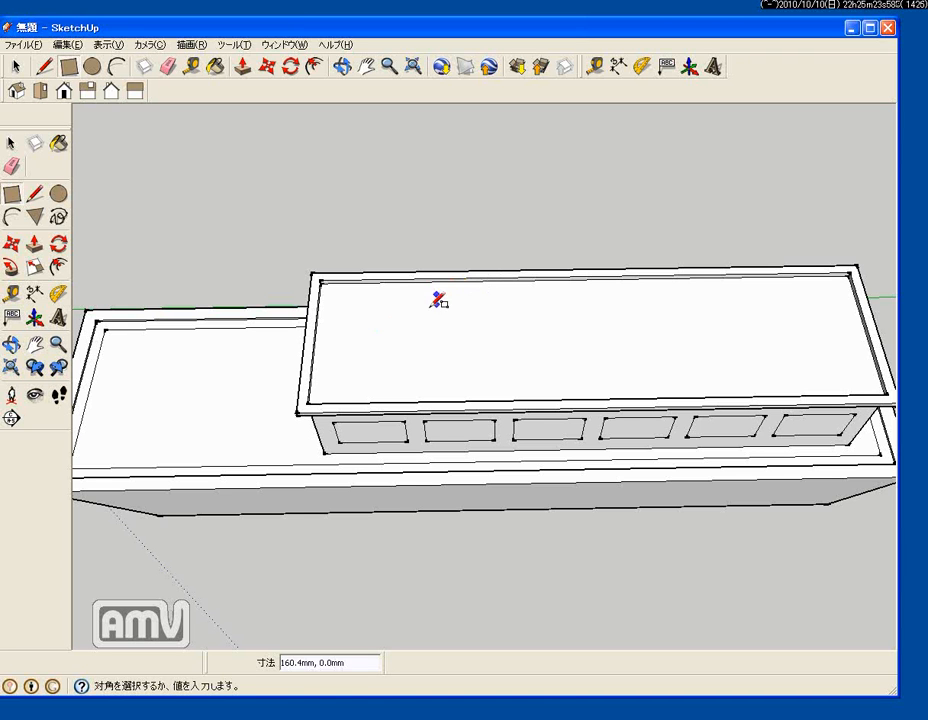
pyautogui.click(867, 382)
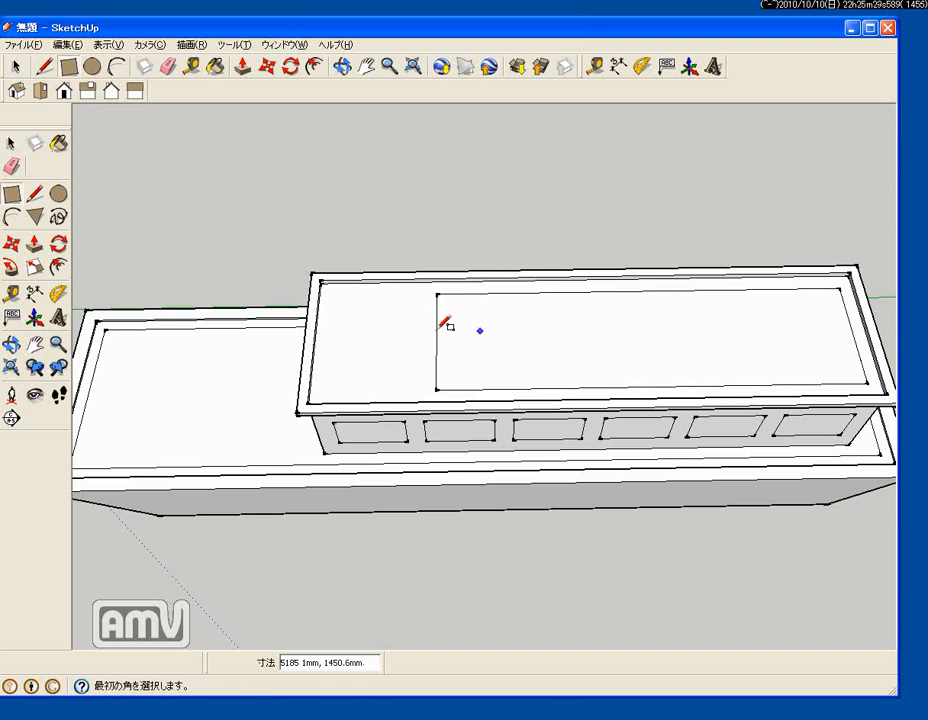
pyautogui.click(33, 246)
pyautogui.click(642, 346)
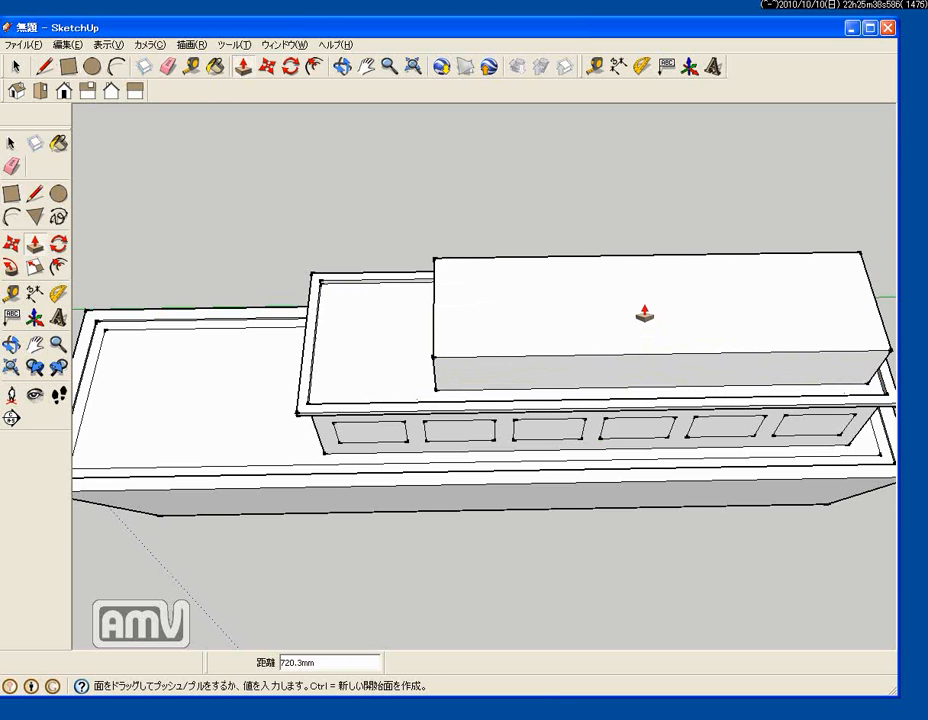
pyautogui.click(644, 315)
# - Draw a circle with a radius of about 355 mm on top of the upper block near its rear end
pyautogui.moveTo(640, 315); pyautogui.dragTo(567, 228, button='middle')
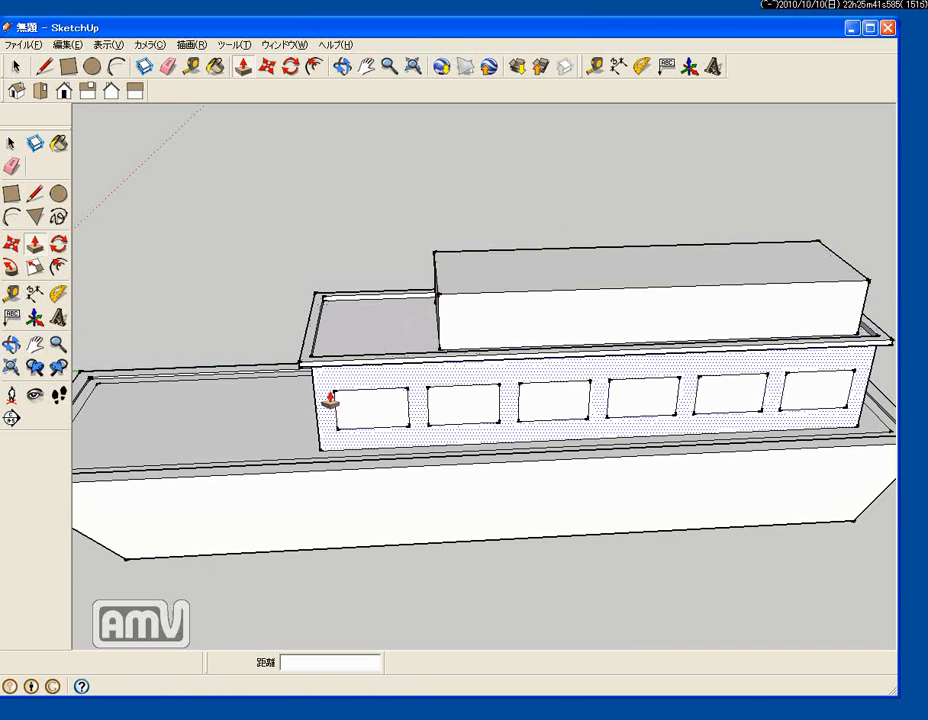
pyautogui.click(58, 193)
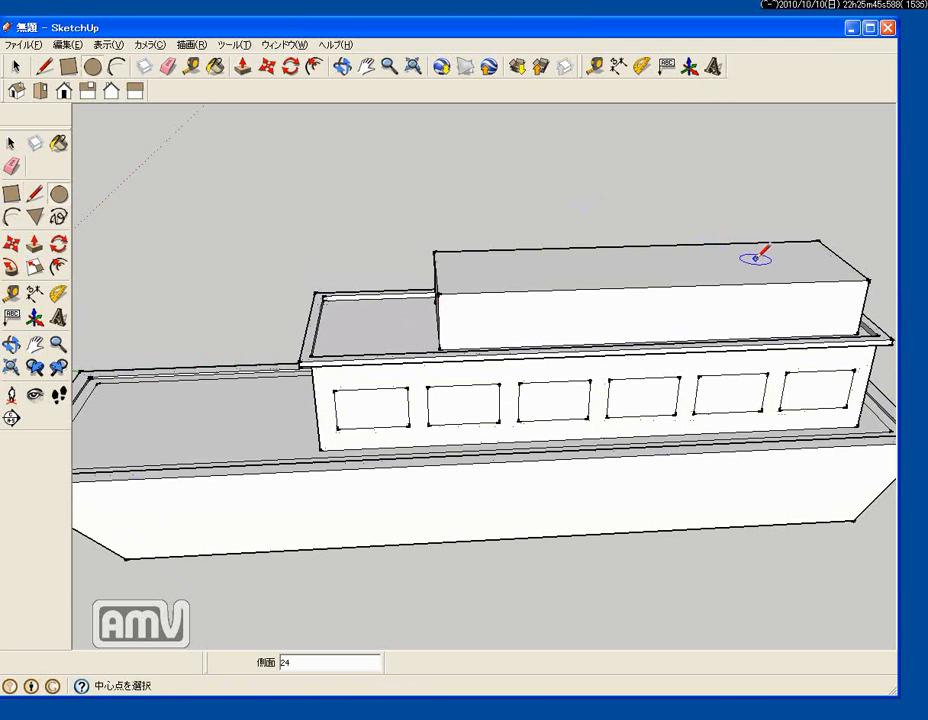
pyautogui.moveTo(756, 259); pyautogui.dragTo(727, 434, button='middle')
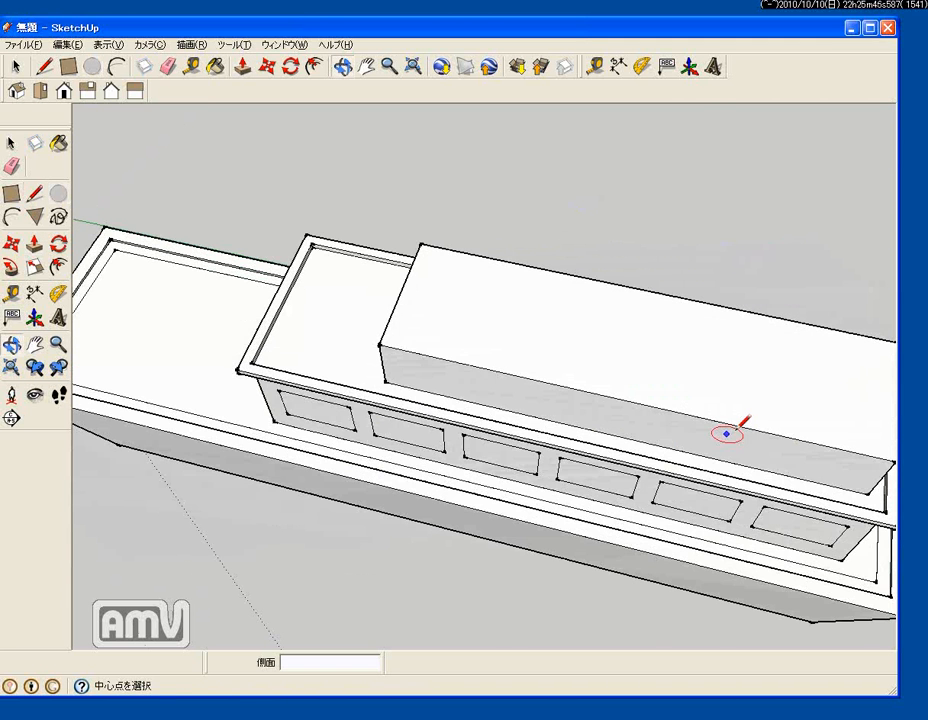
pyautogui.moveTo(840, 378); pyautogui.dragTo(800, 387, button='middle')
pyautogui.click(829, 351)
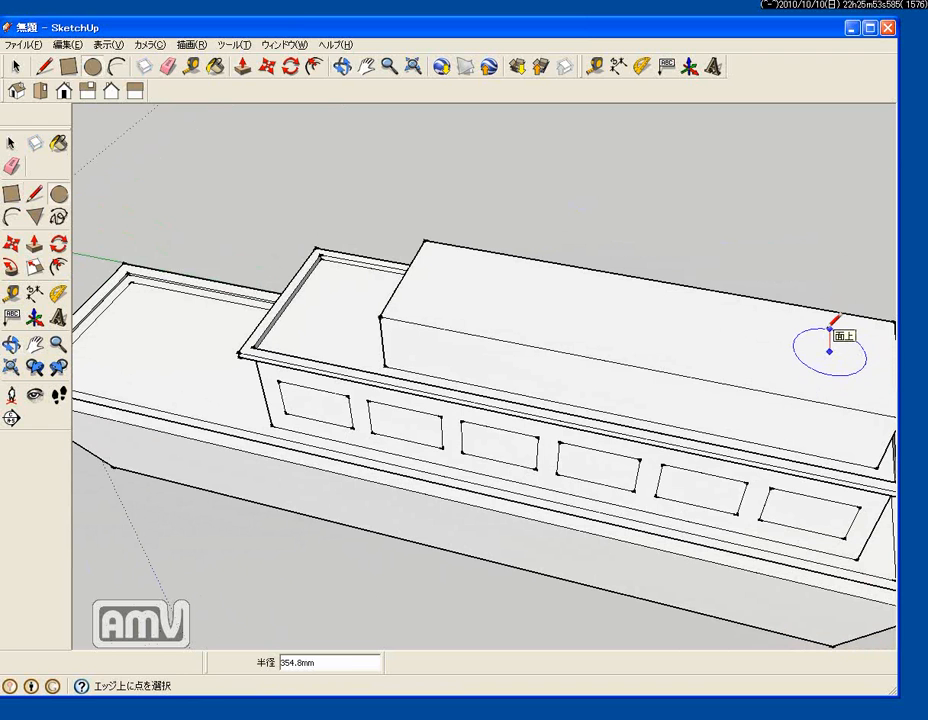
pyautogui.click(831, 328)
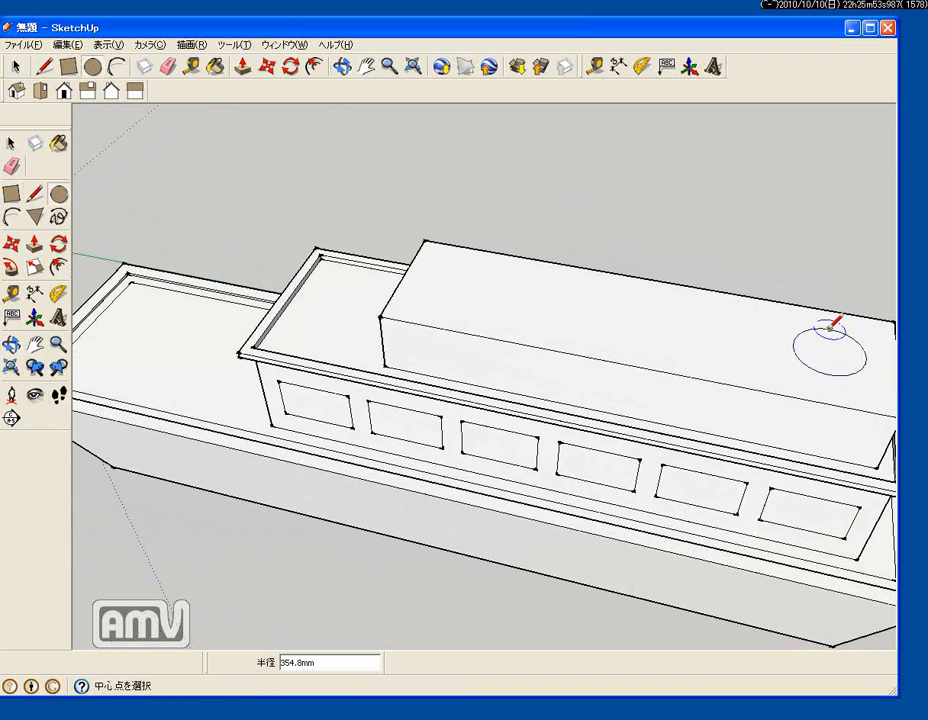
# - Try to offset the circle on the upper block inward
pyautogui.click(59, 265)
pyautogui.click(808, 330)
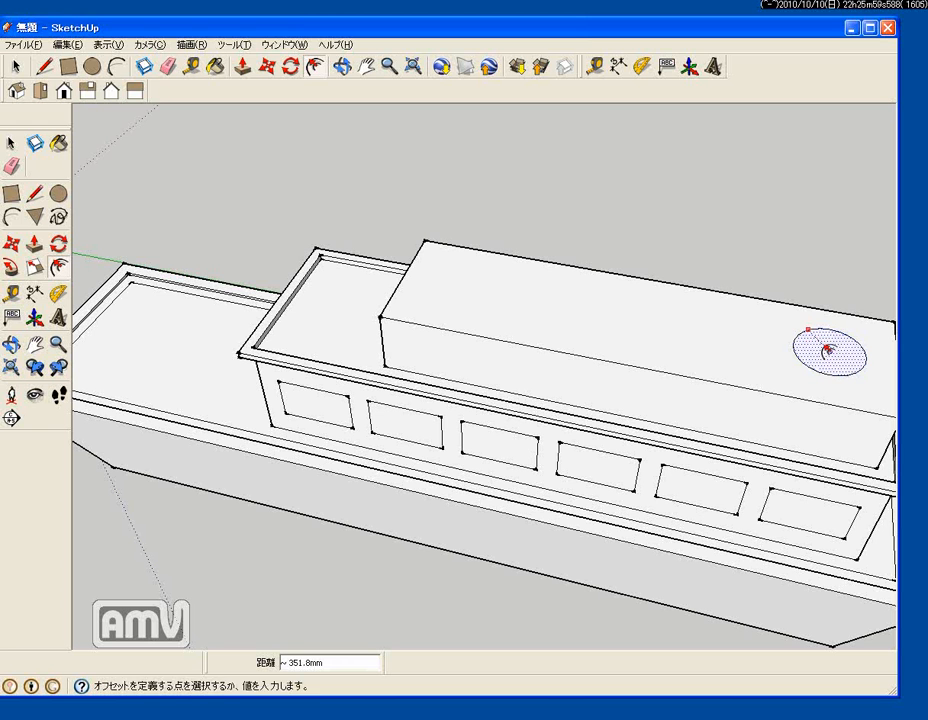
pyautogui.click(822, 344)
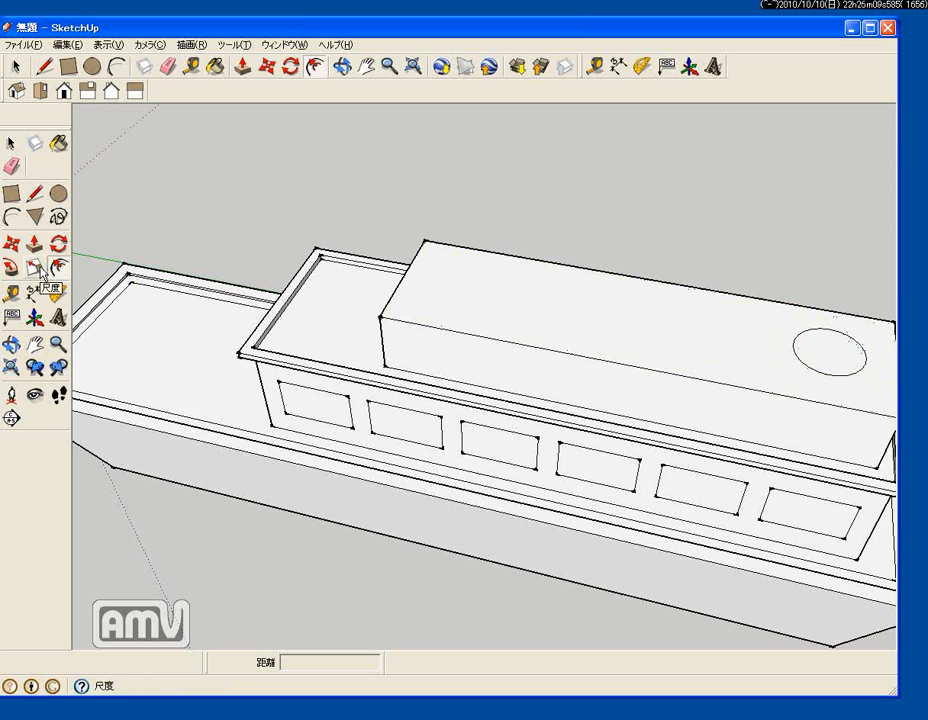
# - Draw a concentric circle with a radius of about 250 mm inside the existing circle on the upper block
pyautogui.click(58, 193)
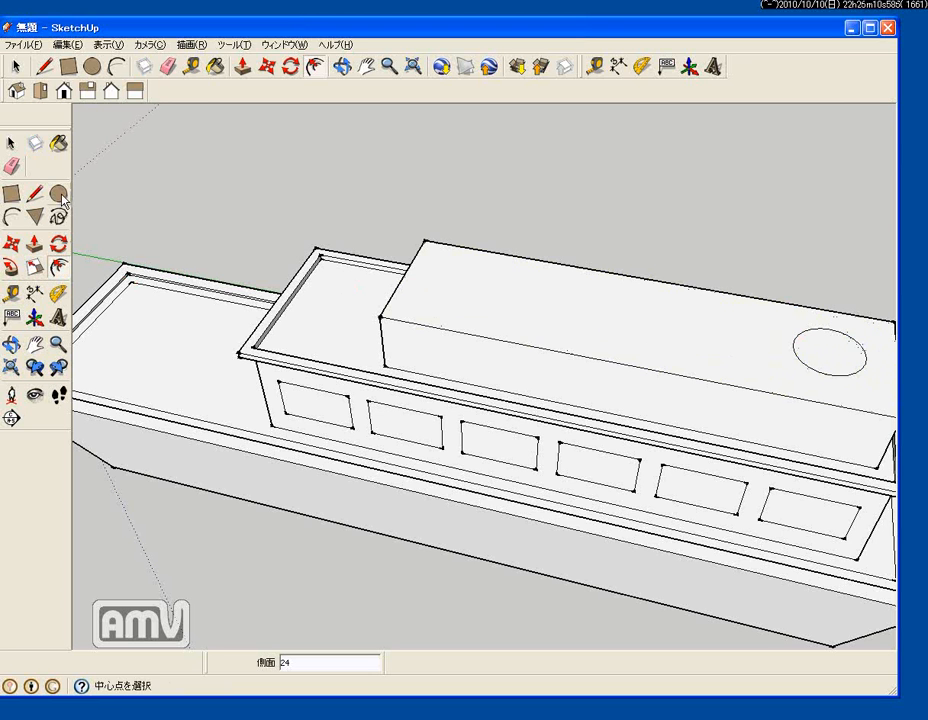
pyautogui.click(828, 350)
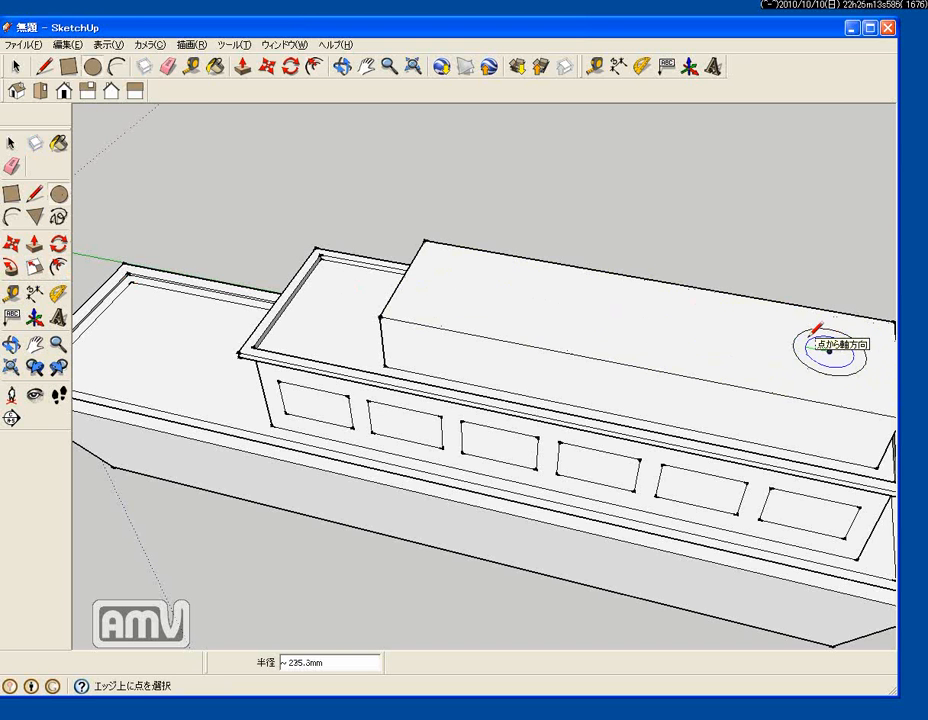
pyautogui.click(805, 345)
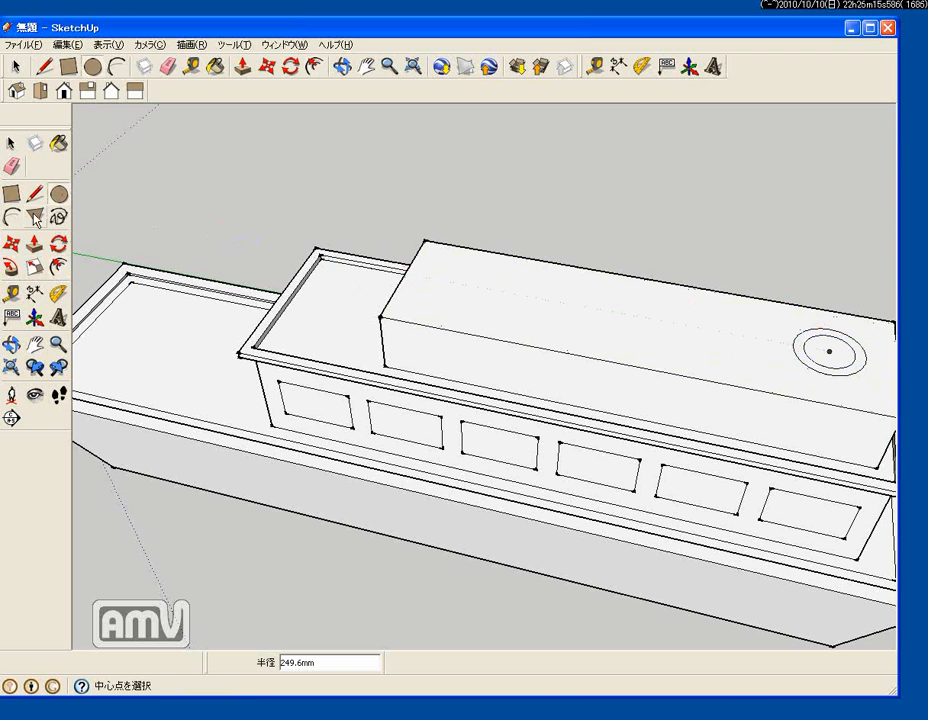
# - Pull the inner circle up into a short funnel and raise the surrounding ring slightly as its base
pyautogui.click(35, 242)
pyautogui.scroll(3, 822, 368)
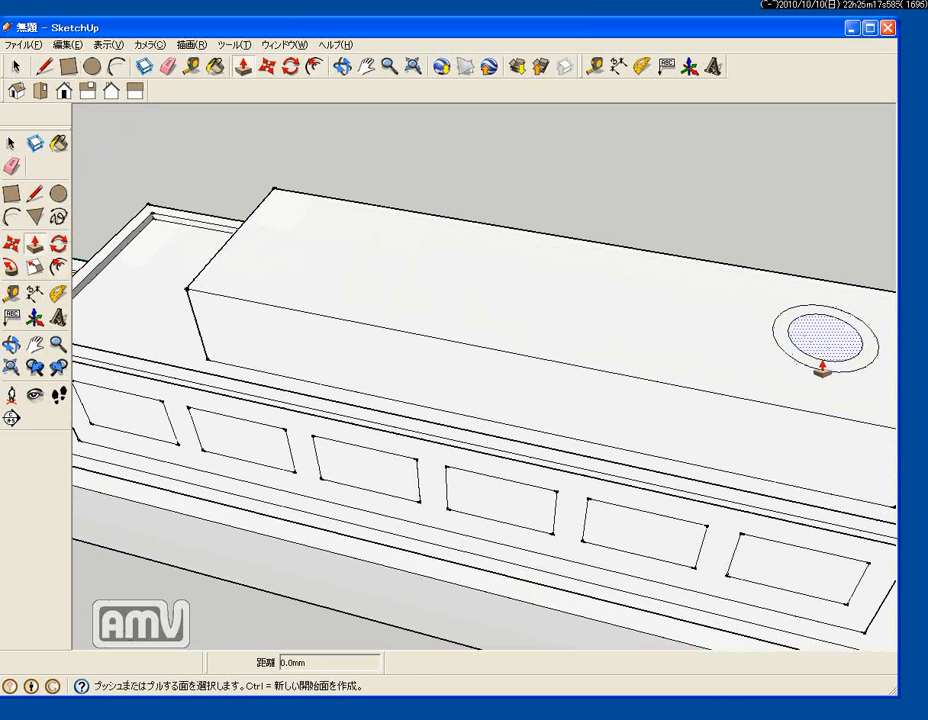
pyautogui.moveTo(824, 343)
pyautogui.mouseDown()
pyautogui.moveTo(822, 314)
pyautogui.moveTo(808, 379)
pyautogui.moveTo(812, 362)
pyautogui.mouseUp()
pyautogui.scroll(3, 808, 367)
pyautogui.scroll(-5, 250, 389)
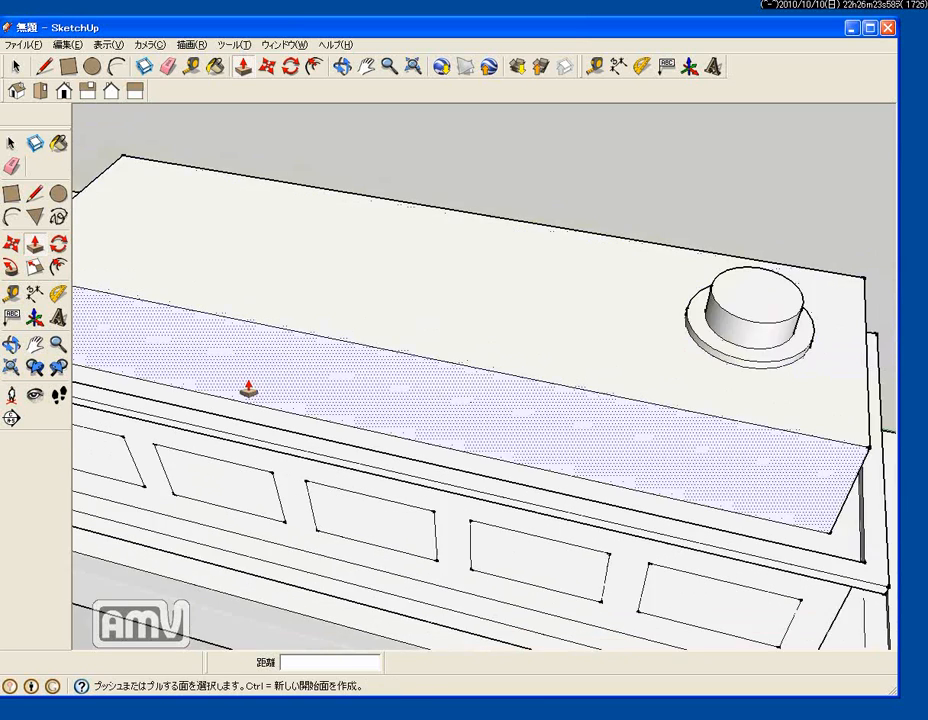
# - Paint the first five windows from the bow on this cabin side with the blue translucent glass 半透明_ガラス_青
pyautogui.moveTo(398, 437)
pyautogui.mouseDown(button='middle')
pyautogui.moveTo(453, 432)
pyautogui.moveTo(551, 366)
pyautogui.moveTo(543, 352)
pyautogui.mouseUp(button='middle')
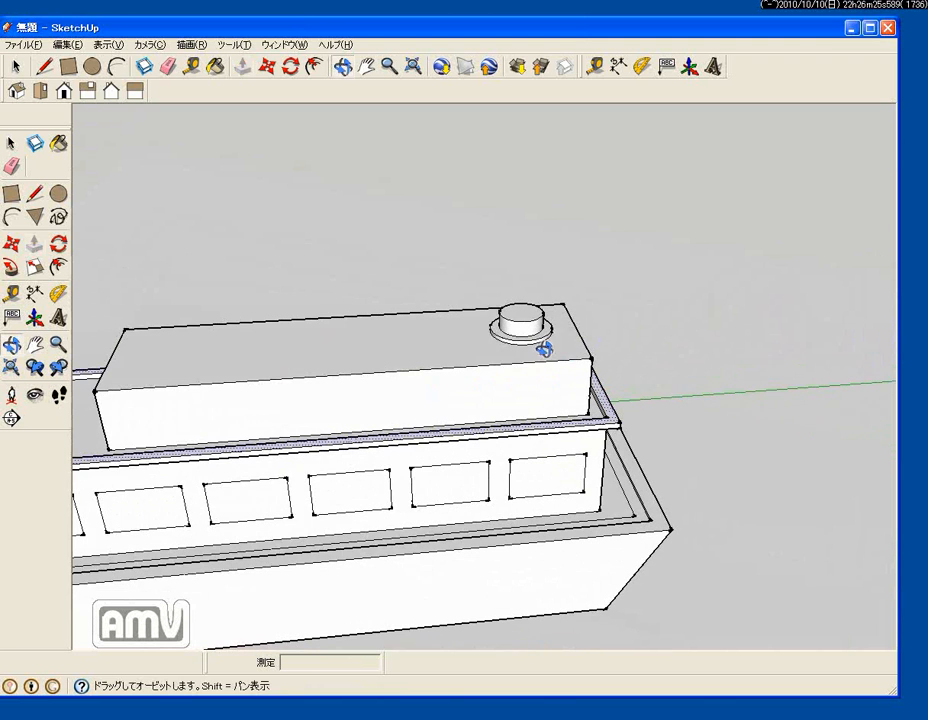
pyautogui.click(36, 346)
pyautogui.moveTo(149, 410); pyautogui.dragTo(307, 315)
pyautogui.scroll(-3, 384, 388)
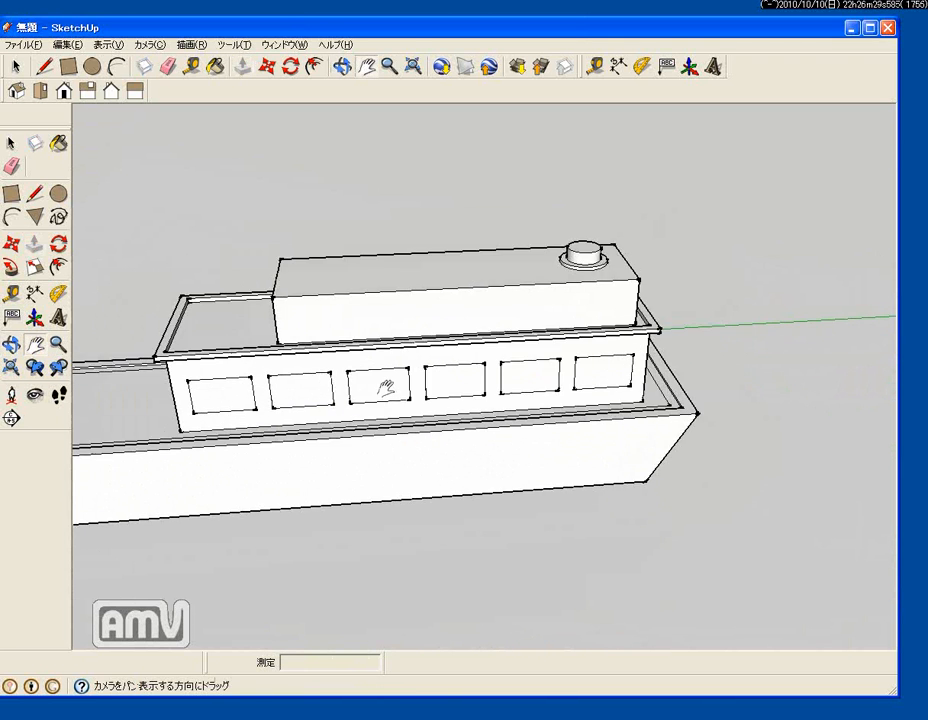
pyautogui.scroll(-1, 329, 498)
pyautogui.moveTo(315, 484); pyautogui.dragTo(405, 393, button='middle')
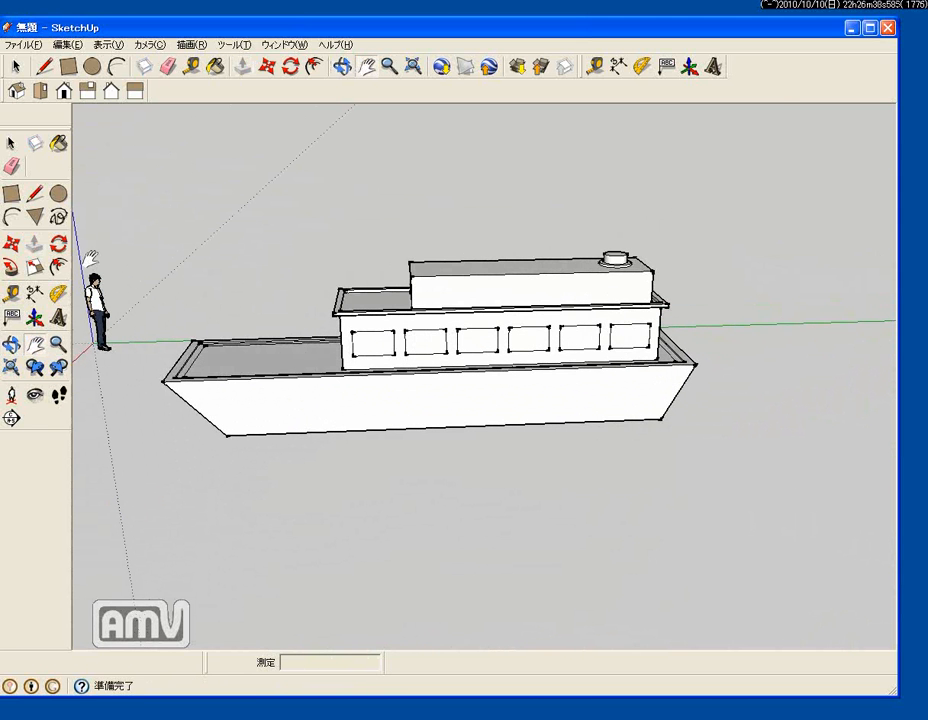
pyautogui.click(213, 67)
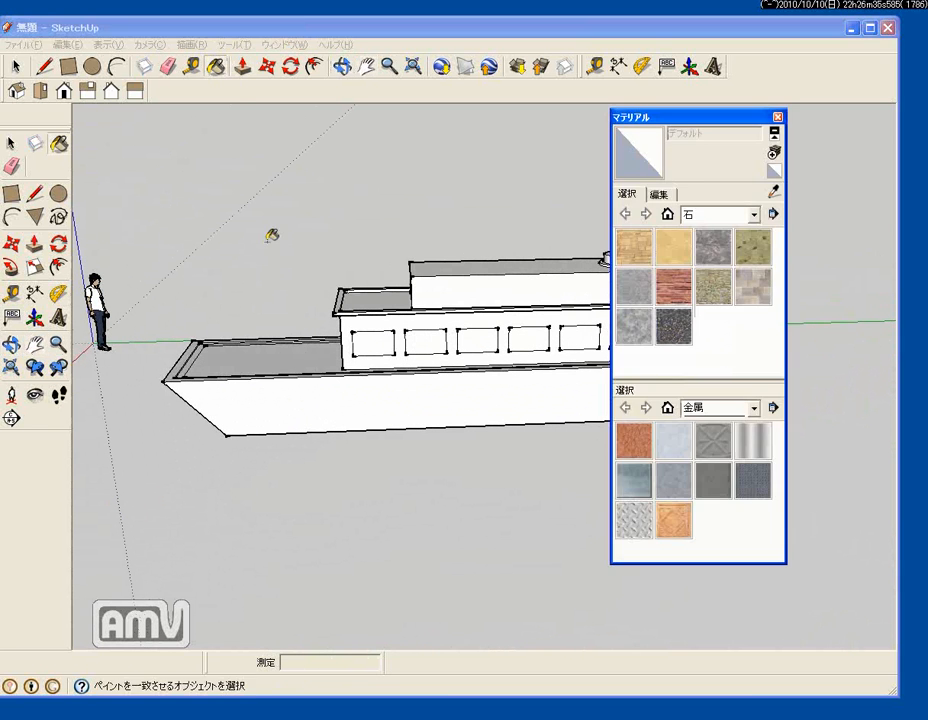
pyautogui.click(757, 215)
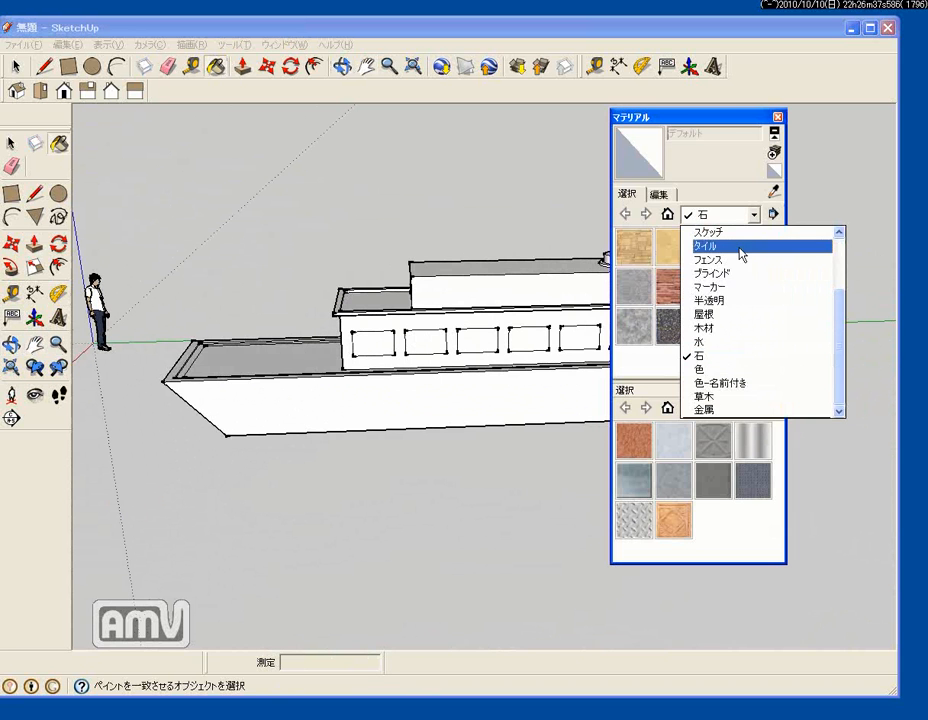
pyautogui.click(762, 301)
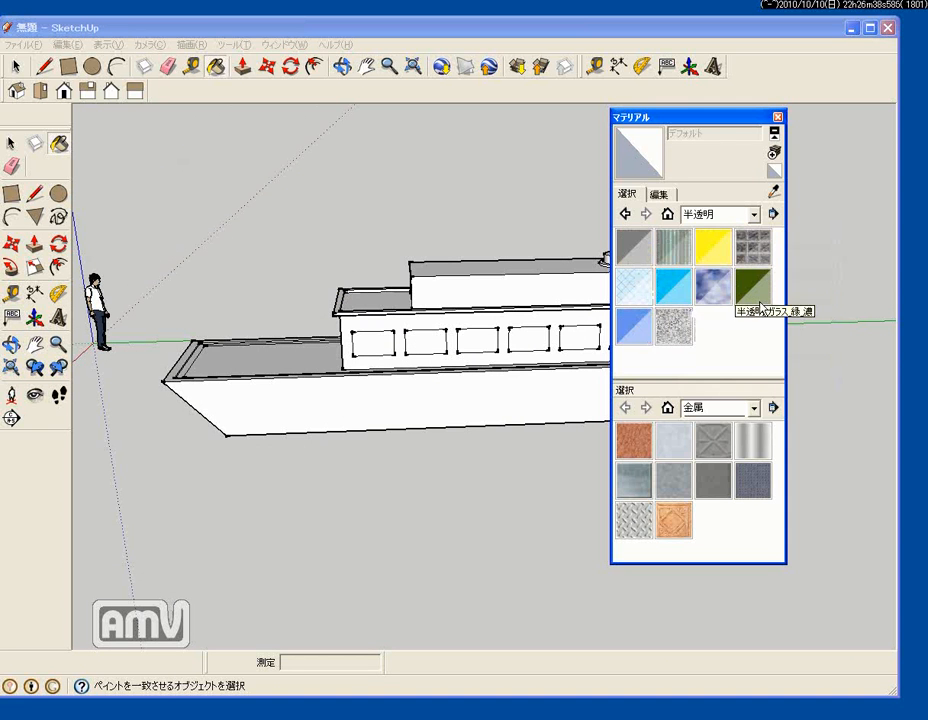
pyautogui.click(634, 328)
pyautogui.click(370, 343)
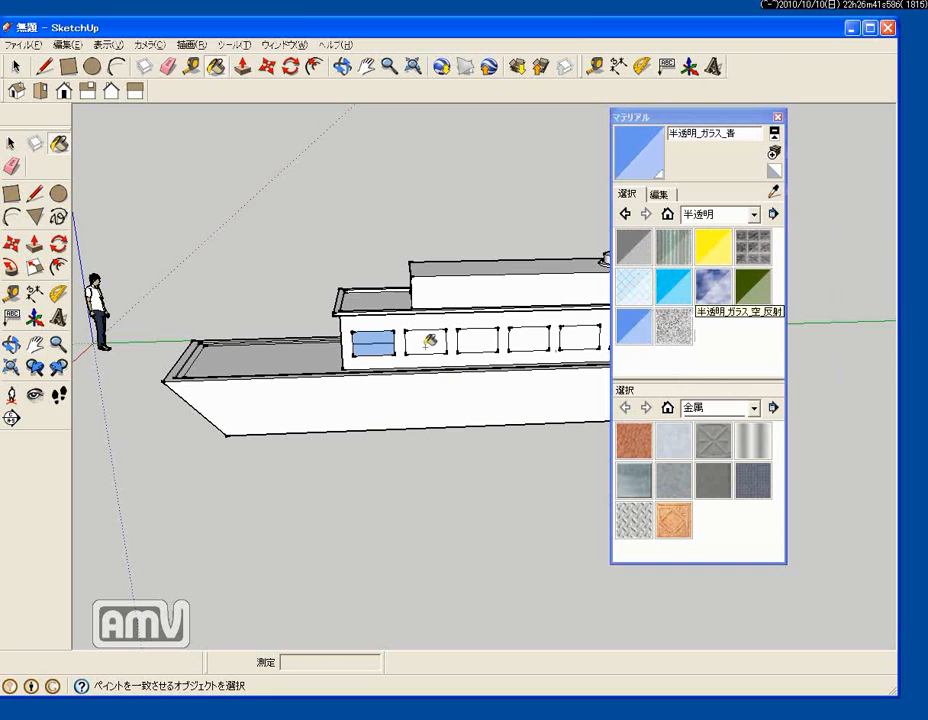
pyautogui.click(428, 341)
pyautogui.click(480, 340)
pyautogui.click(532, 339)
pyautogui.click(580, 339)
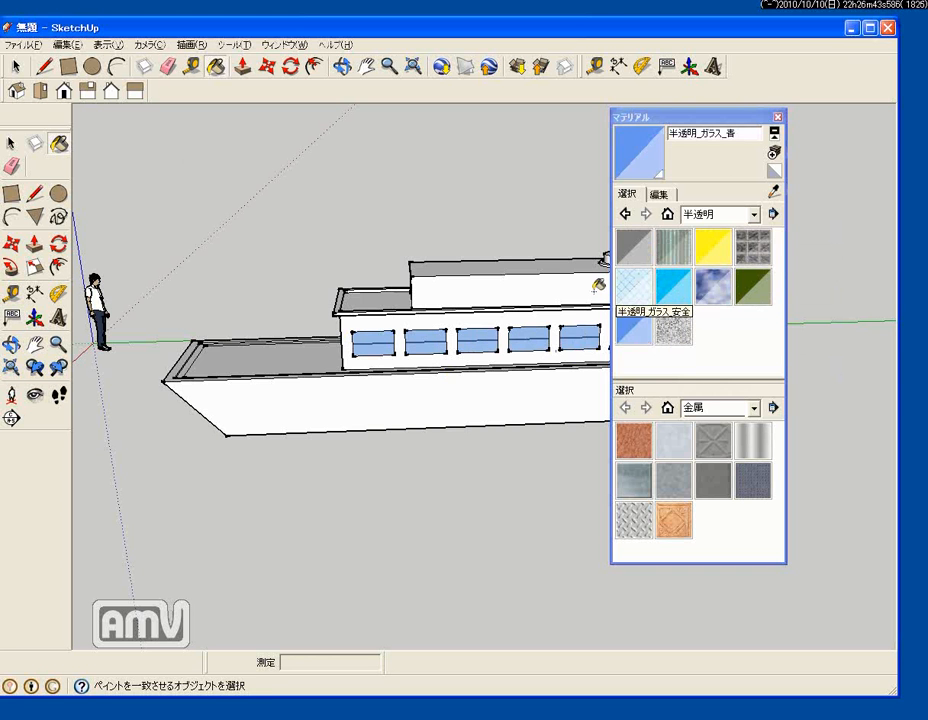
# - Paint the last window on this cabin side and all six windows on the opposite side with the blue glass 半透明_ガラス_青
pyautogui.moveTo(580, 339)
pyautogui.mouseDown(button='middle')
pyautogui.moveTo(543, 375)
pyautogui.moveTo(325, 374)
pyautogui.moveTo(396, 393)
pyautogui.mouseUp(button='middle')
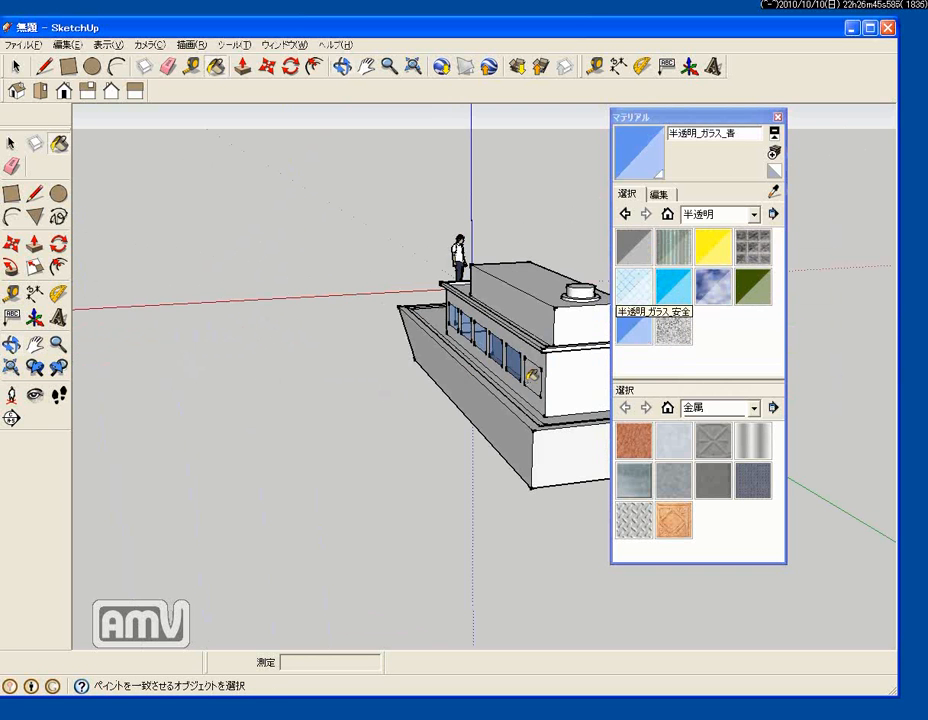
pyautogui.moveTo(537, 378)
pyautogui.mouseDown(button='middle')
pyautogui.moveTo(514, 400)
pyautogui.moveTo(460, 379)
pyautogui.moveTo(441, 348)
pyautogui.mouseUp(button='middle')
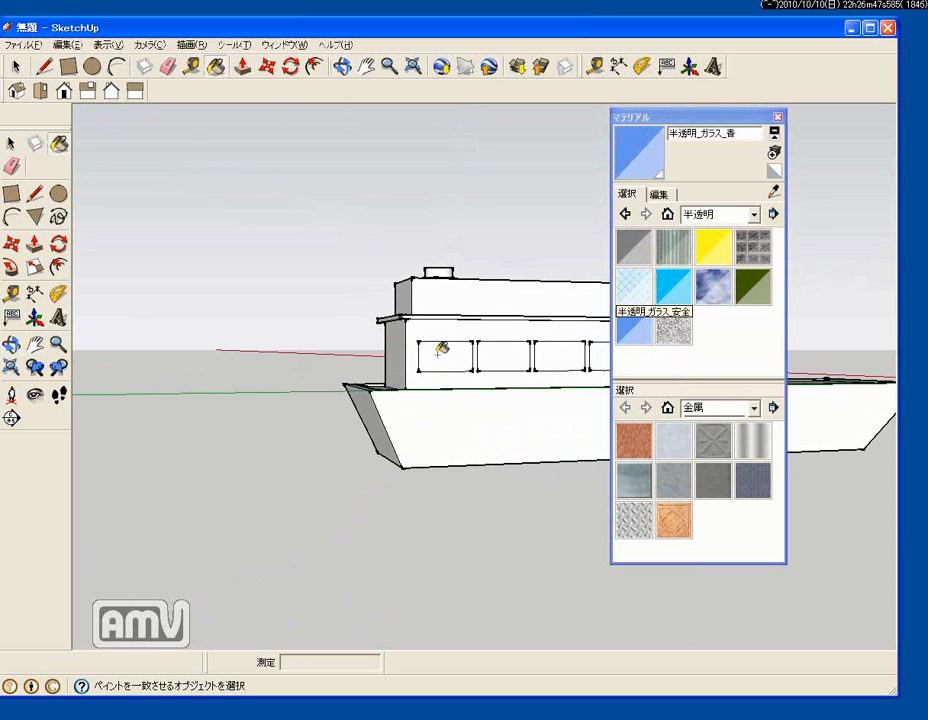
pyautogui.click(537, 370)
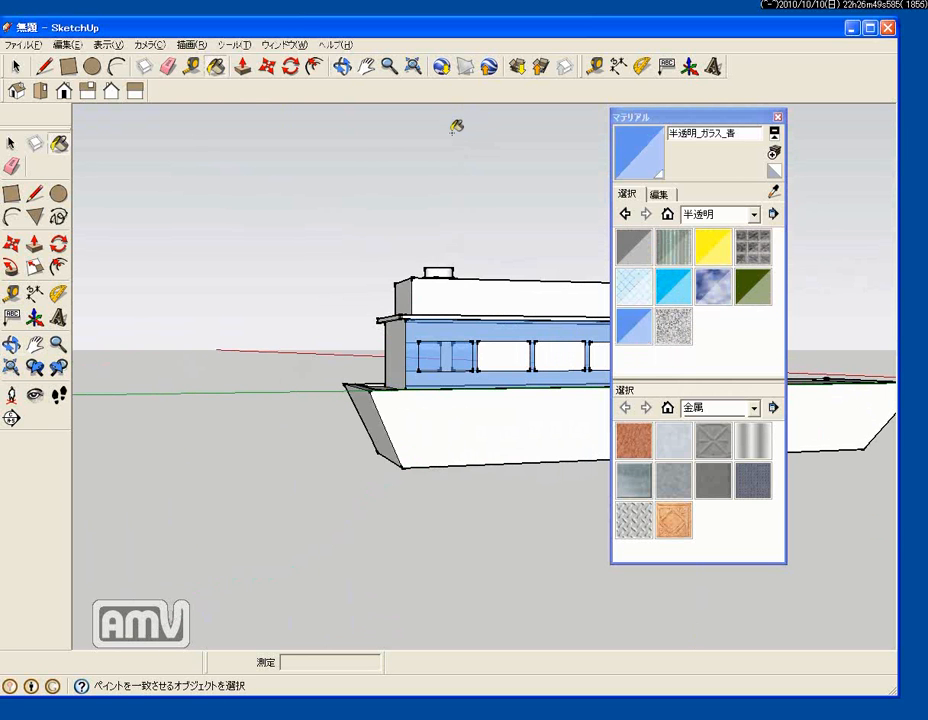
pyautogui.click(67, 44)
pyautogui.click(75, 58)
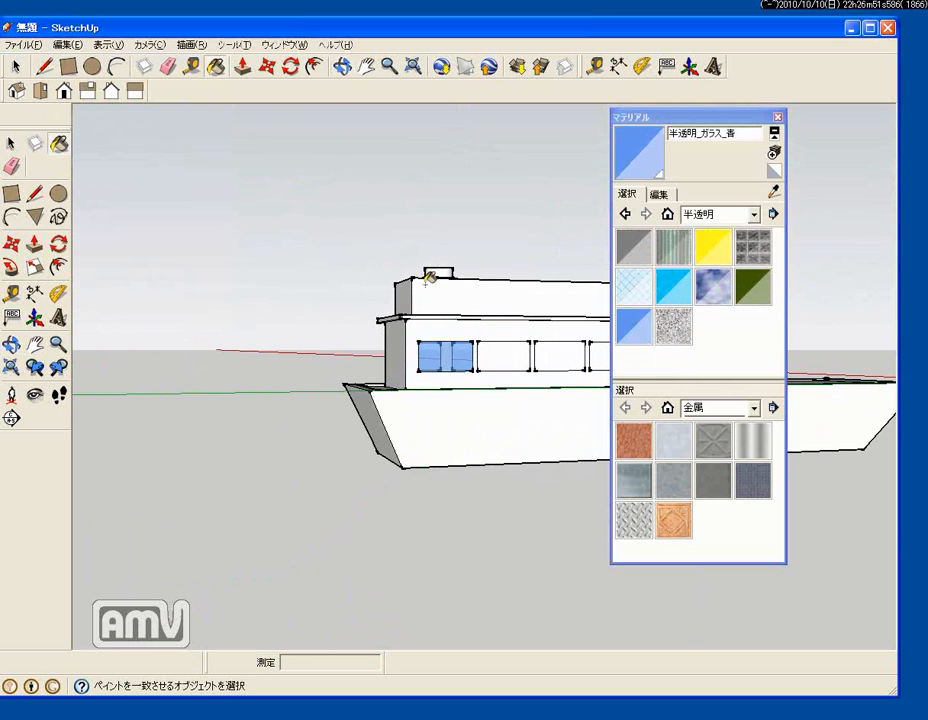
pyautogui.click(496, 350)
pyautogui.click(558, 356)
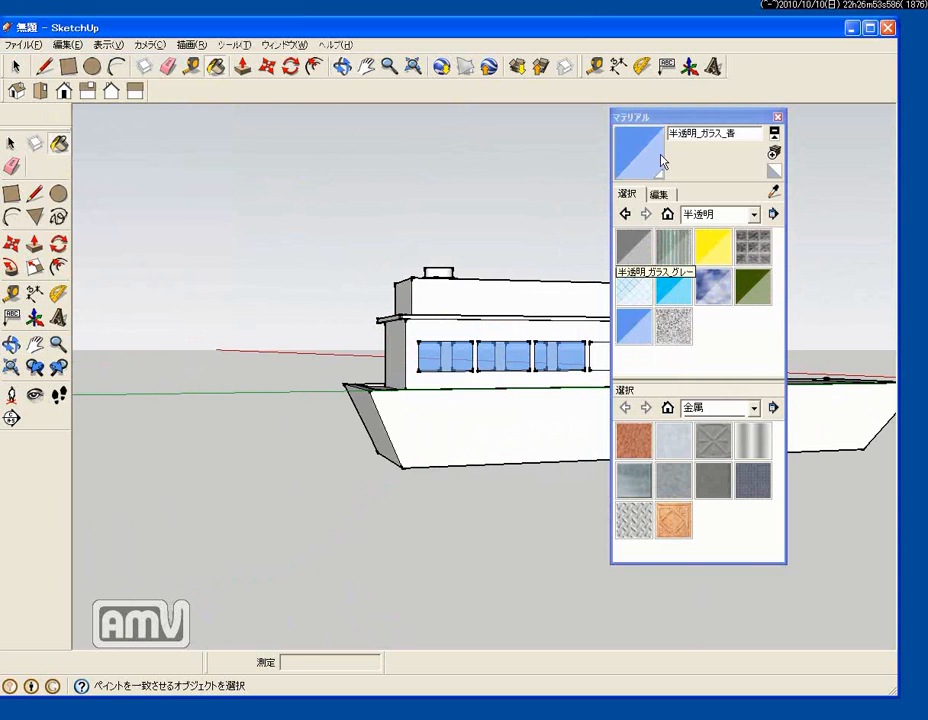
pyautogui.moveTo(692, 122); pyautogui.dragTo(304, 125)
pyautogui.click(614, 358)
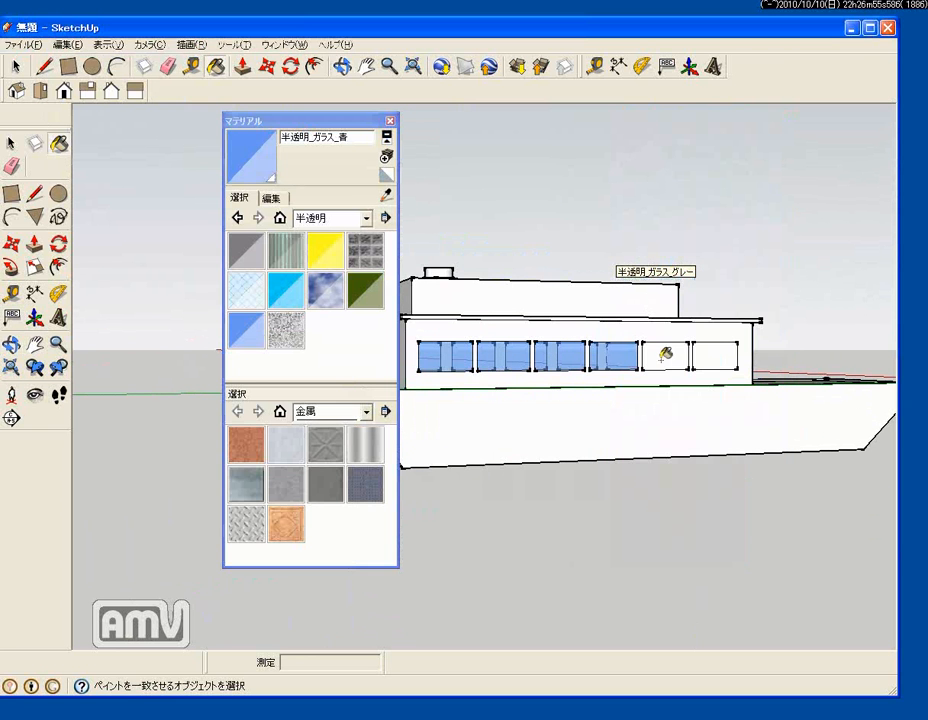
pyautogui.click(665, 356)
pyautogui.click(712, 354)
# - Paint the window in the cabin's bow-end wall with 半透明_ガラス_青, keeping the surrounding wall unpainted
pyautogui.moveTo(625, 381)
pyautogui.mouseDown(button='middle')
pyautogui.moveTo(737, 384)
pyautogui.moveTo(586, 389)
pyautogui.mouseUp(button='middle')
pyautogui.scroll(3, 483, 364)
pyautogui.moveTo(483, 364)
pyautogui.mouseDown(button='middle')
pyautogui.moveTo(510, 392)
pyautogui.moveTo(457, 361)
pyautogui.moveTo(520, 372)
pyautogui.mouseUp(button='middle')
pyautogui.click(653, 390)
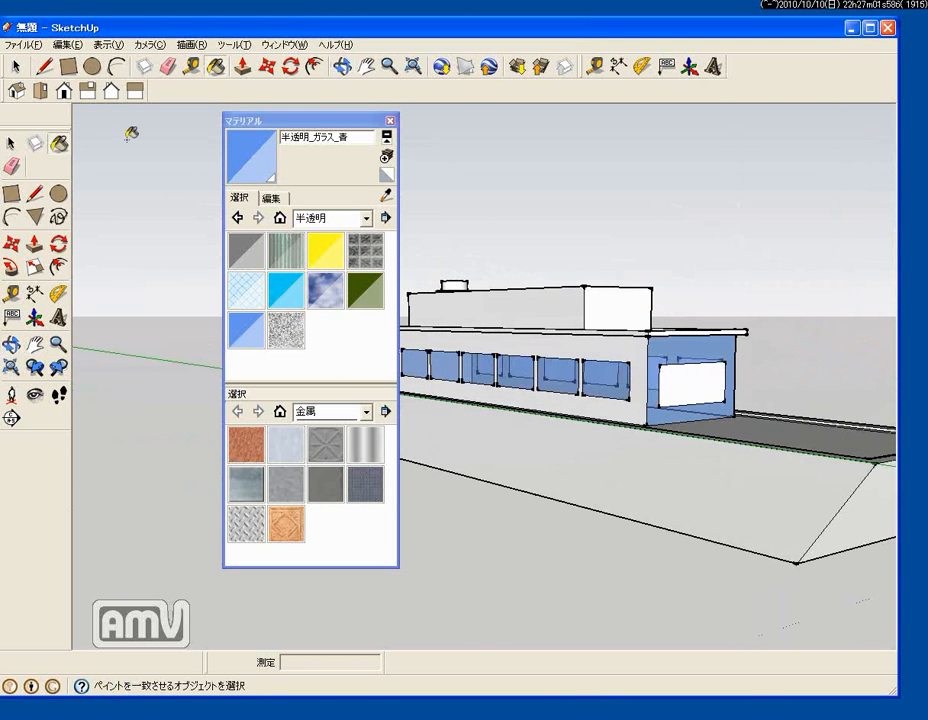
pyautogui.click(66, 44)
pyautogui.click(80, 60)
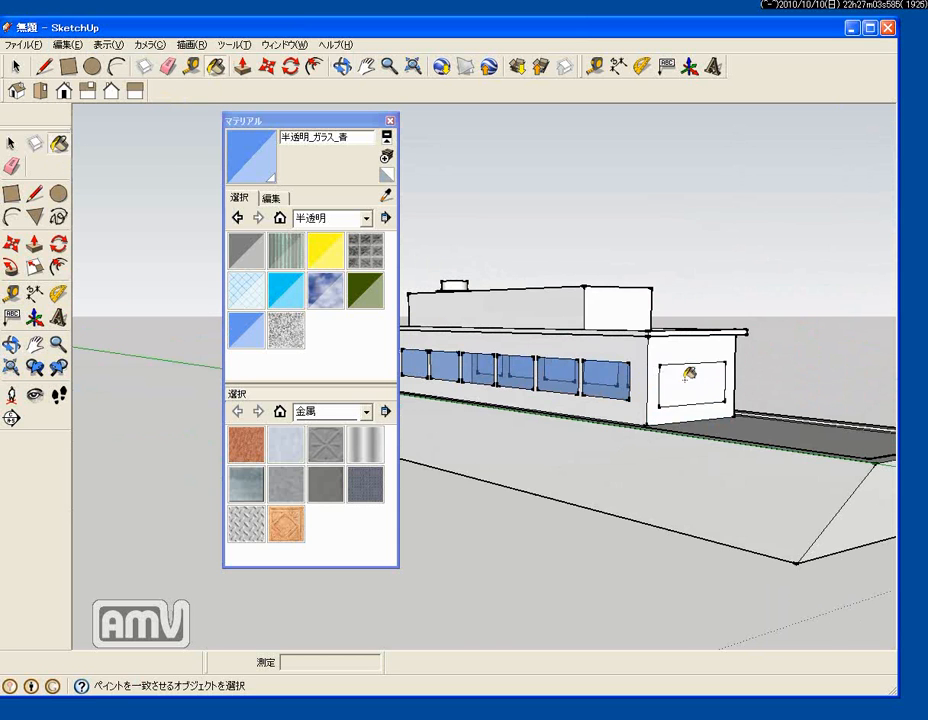
pyautogui.moveTo(688, 373)
pyautogui.mouseDown(button='middle')
pyautogui.moveTo(650, 400)
pyautogui.moveTo(569, 352)
pyautogui.moveTo(630, 342)
pyautogui.moveTo(600, 360)
pyautogui.moveTo(622, 369)
pyautogui.mouseUp(button='middle')
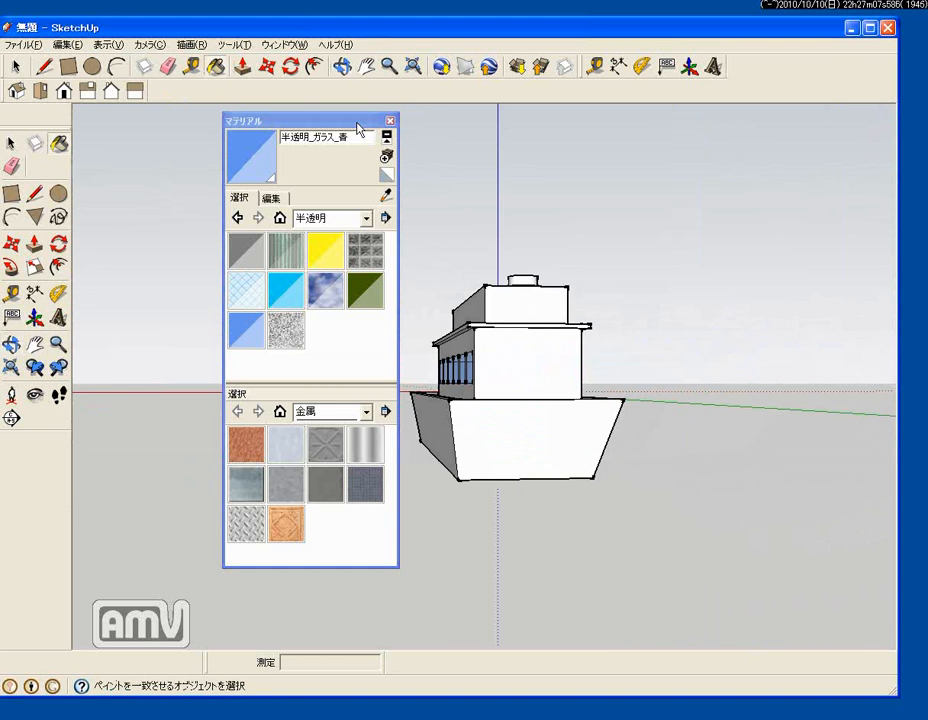
# - Draw a square of about 578 mm on the cabin's stern wall and raise its top edge about 400 mm to form a door
pyautogui.click(357, 121)
pyautogui.click(12, 194)
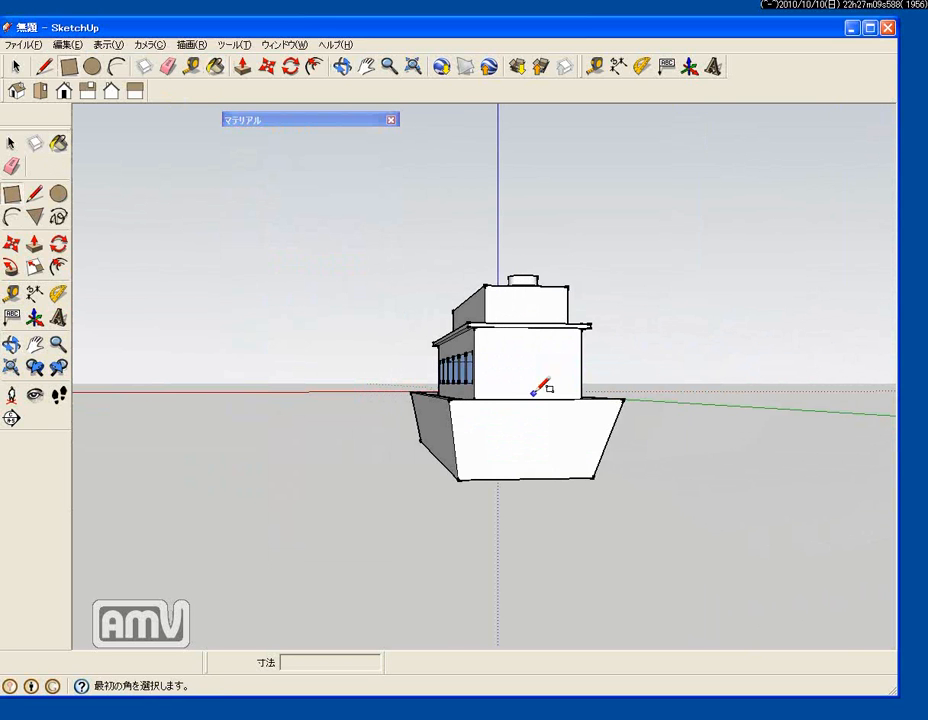
pyautogui.click(537, 358)
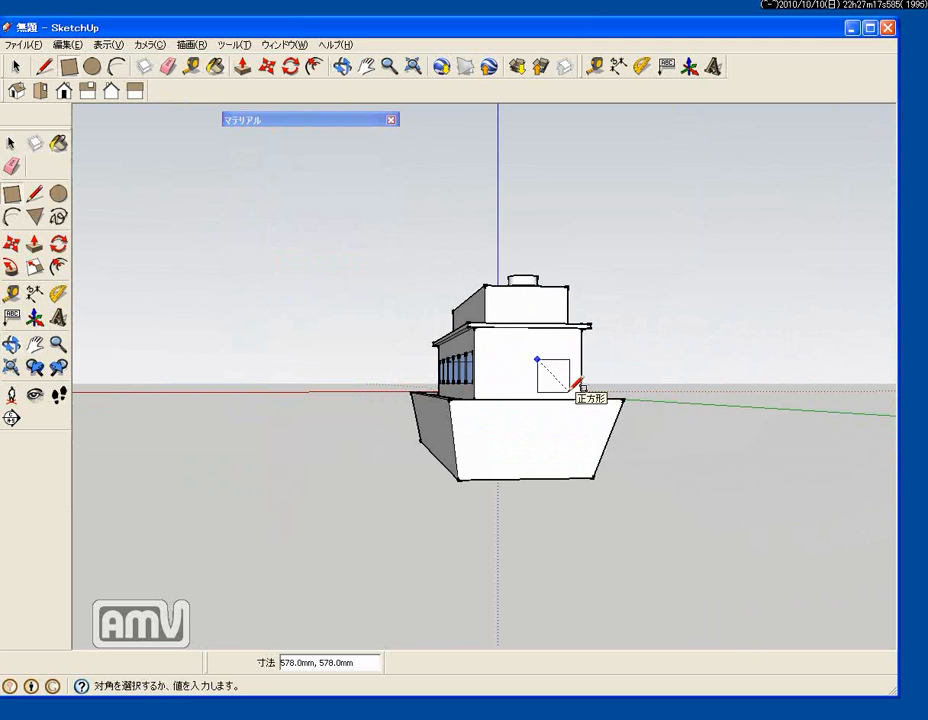
pyautogui.click(572, 391)
pyautogui.click(11, 243)
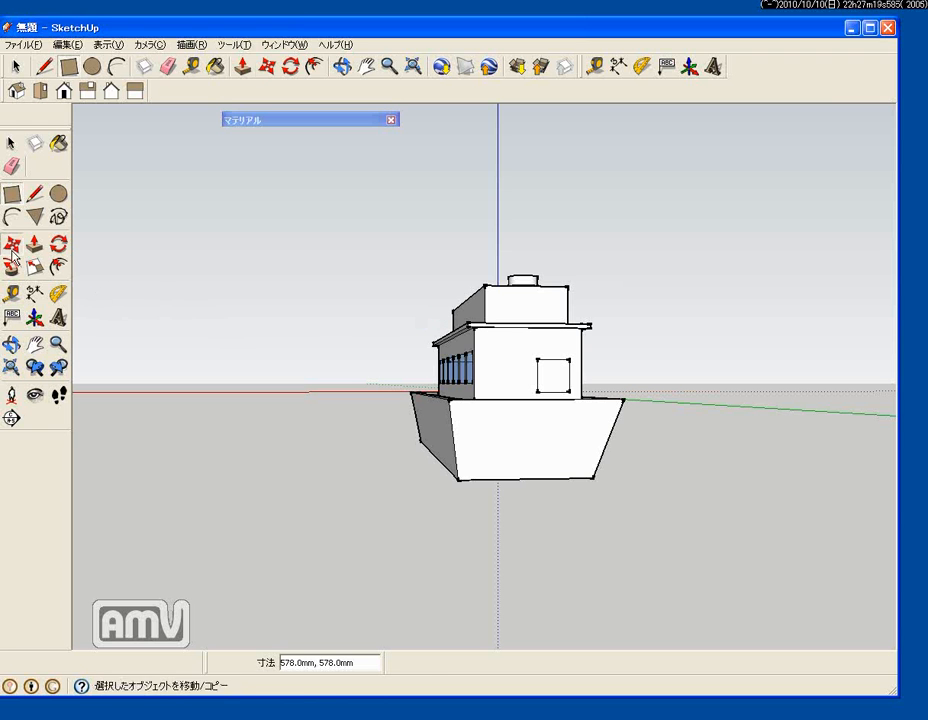
pyautogui.click(554, 358)
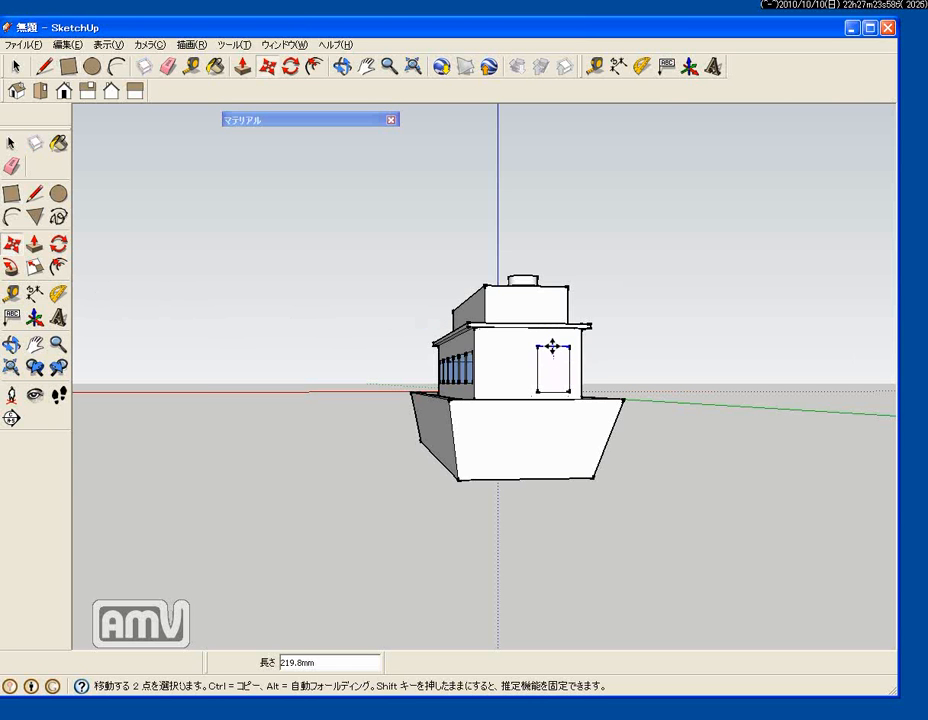
pyautogui.click(553, 336)
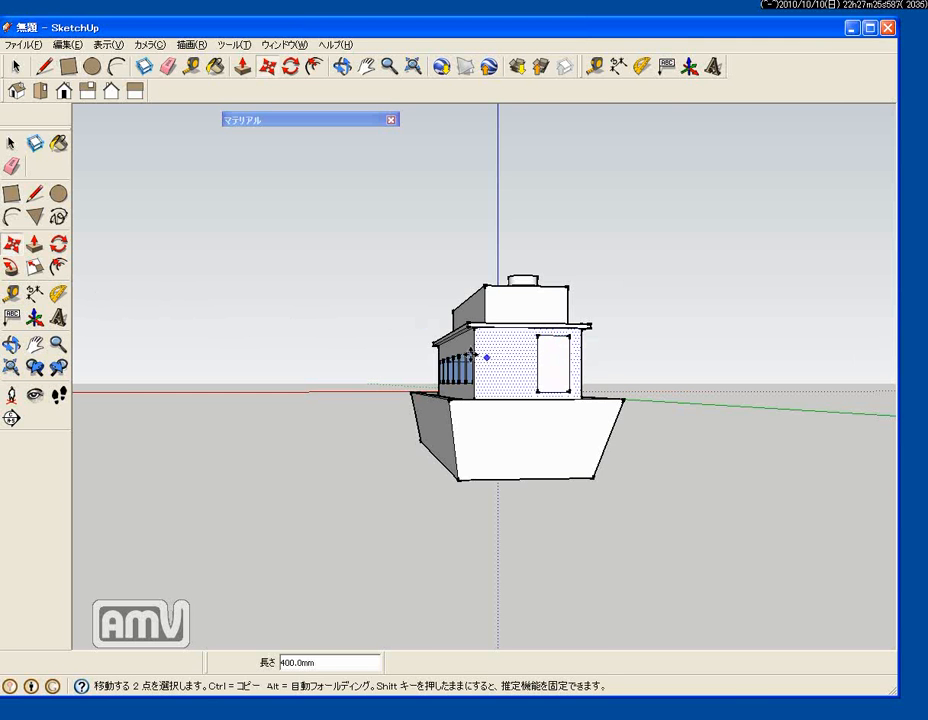
# - Draw a circle of about 50 mm radius near the door's edge and pull it out about 25 mm as a doorknob
pyautogui.scroll(3, 380, 436)
pyautogui.scroll(6, 511, 446)
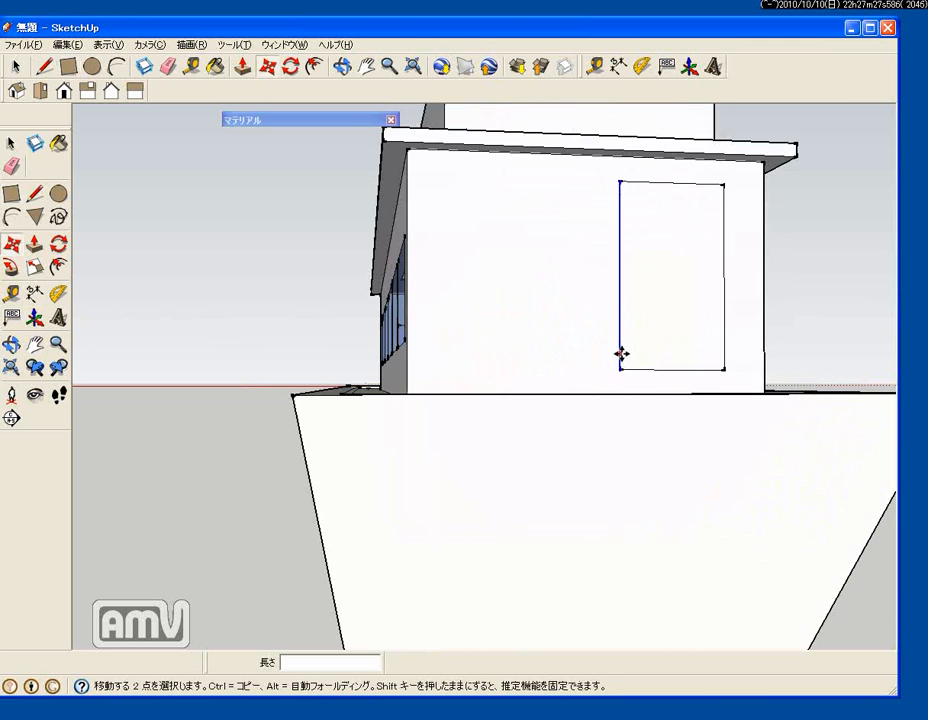
pyautogui.click(59, 195)
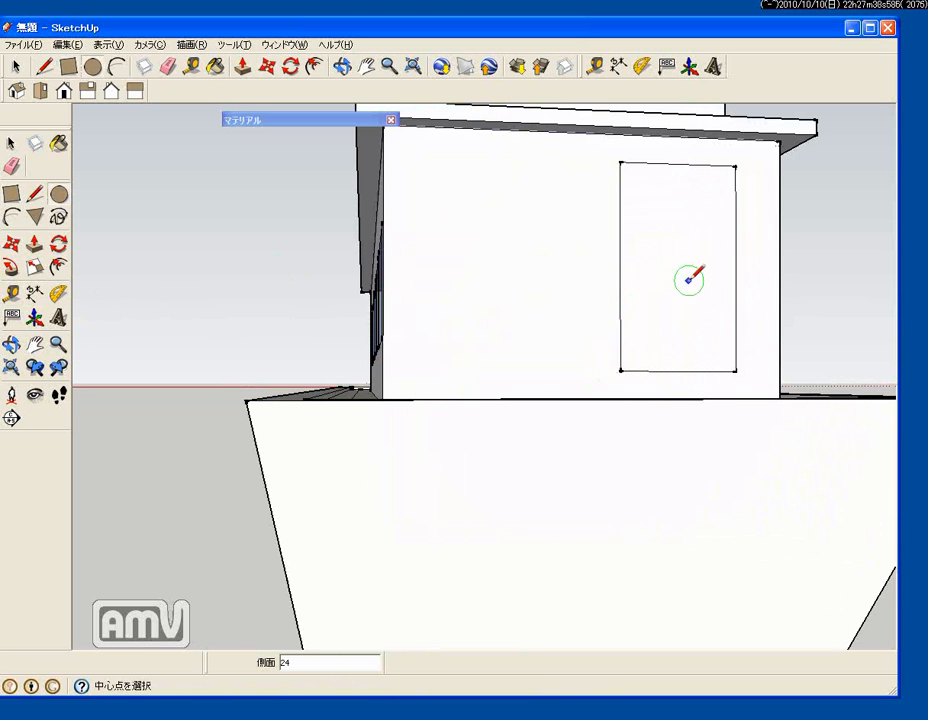
pyautogui.click(637, 282)
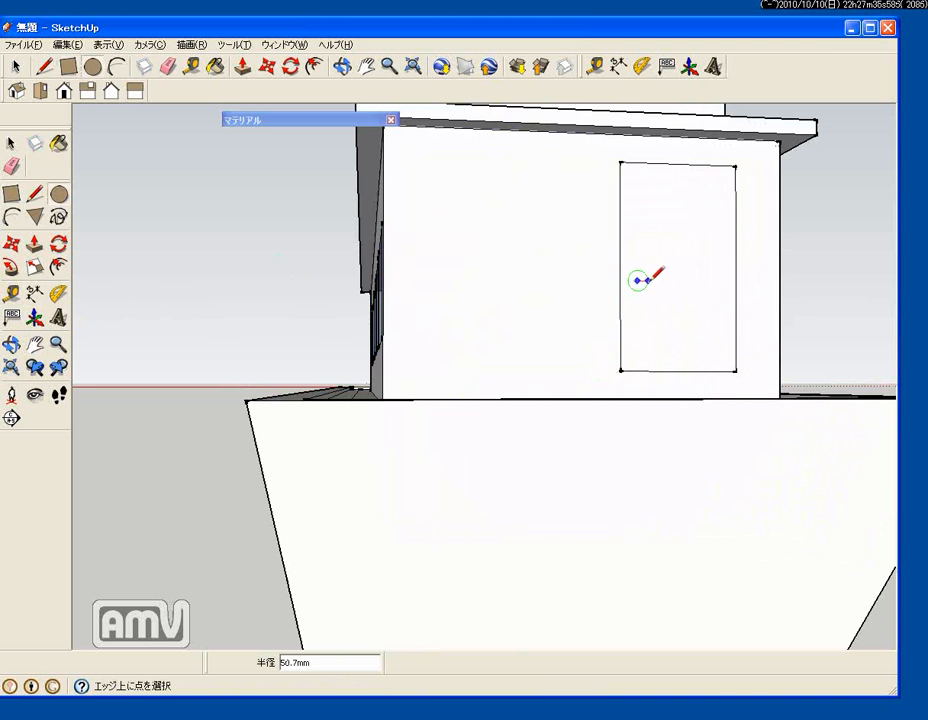
pyautogui.click(648, 281)
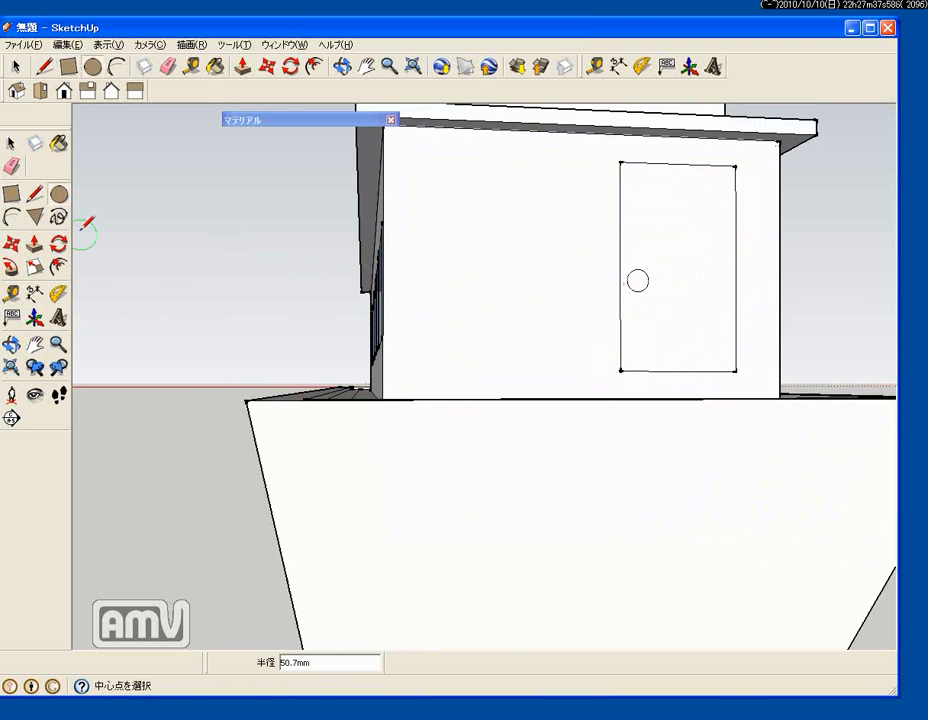
pyautogui.click(34, 243)
pyautogui.scroll(6, 684, 280)
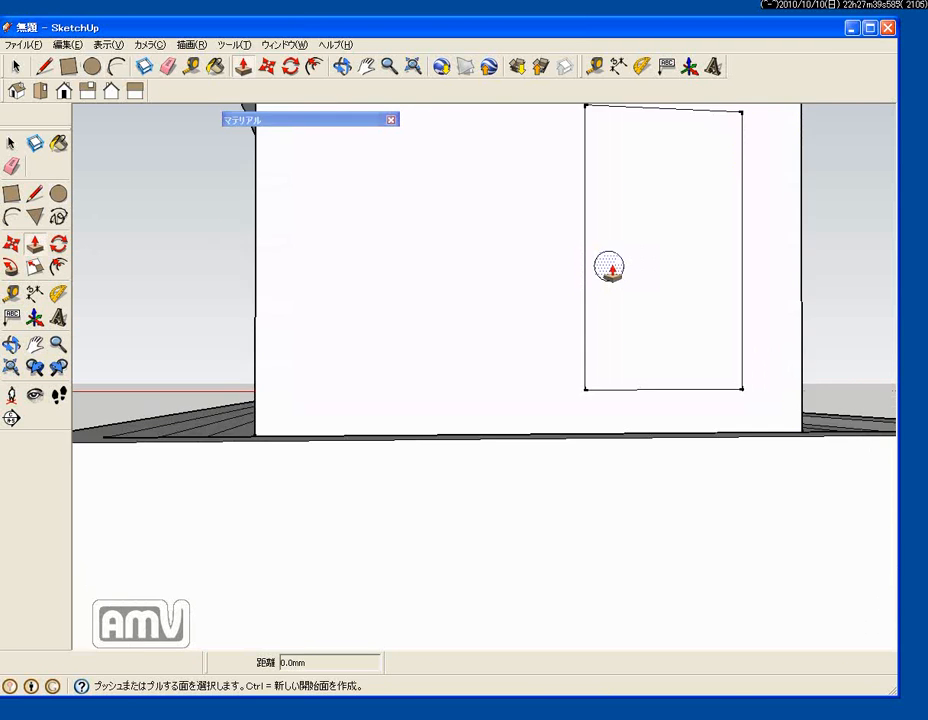
pyautogui.click(609, 267)
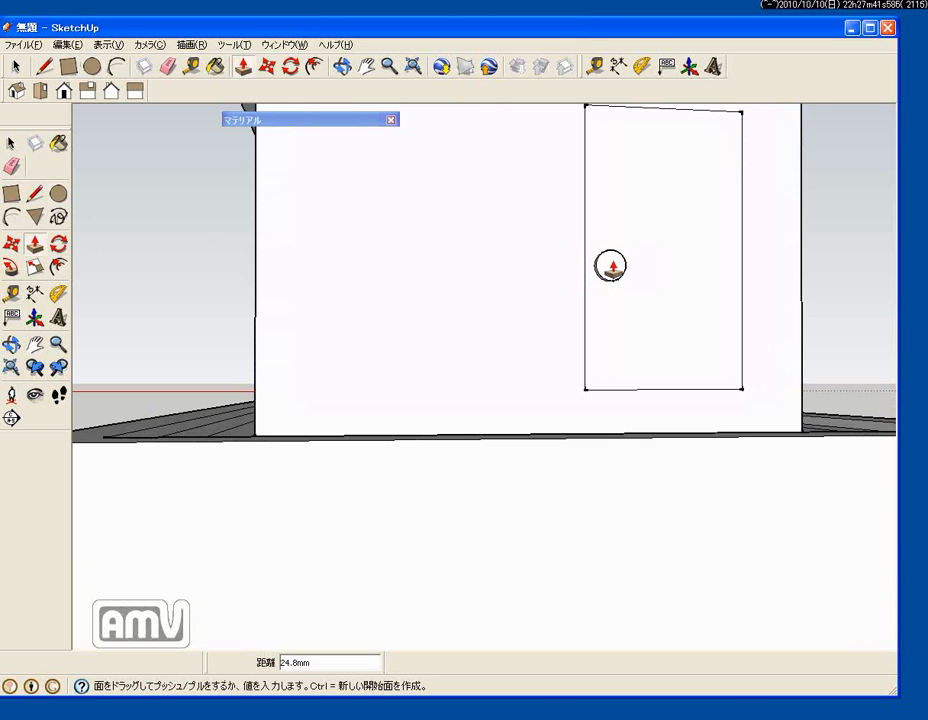
pyautogui.click(611, 268)
# - Pull the cabin's two long side walls outward around the windows, about 28 mm on one side and about 53 mm on the other
pyautogui.scroll(-6, 669, 267)
pyautogui.moveTo(635, 282)
pyautogui.mouseDown(button='middle')
pyautogui.moveTo(645, 272)
pyautogui.moveTo(553, 315)
pyautogui.moveTo(516, 321)
pyautogui.moveTo(531, 325)
pyautogui.moveTo(524, 331)
pyautogui.mouseUp(button='middle')
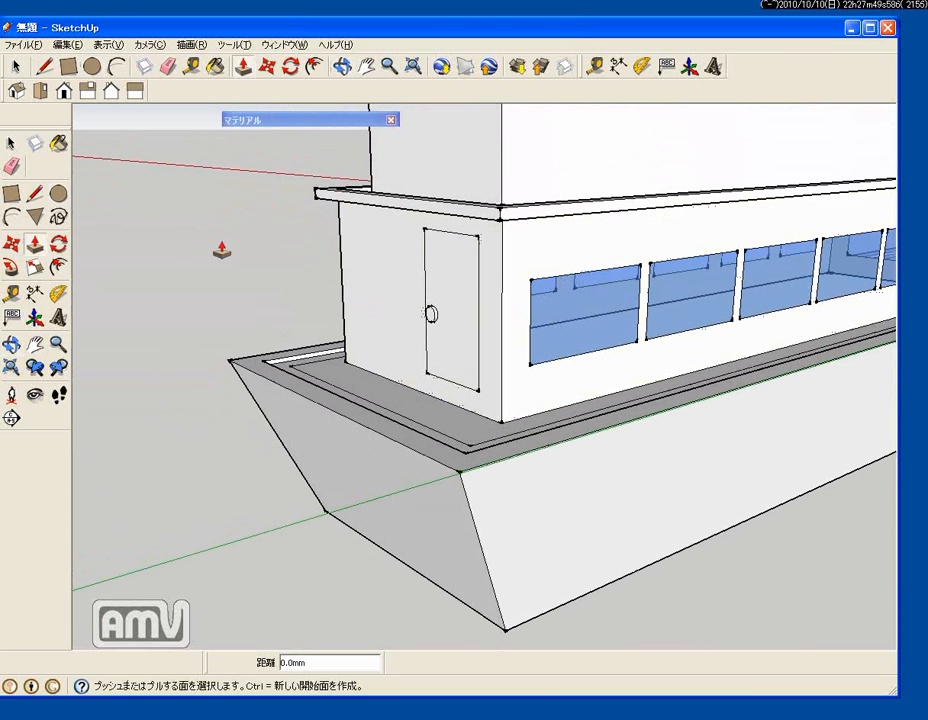
pyautogui.click(552, 243)
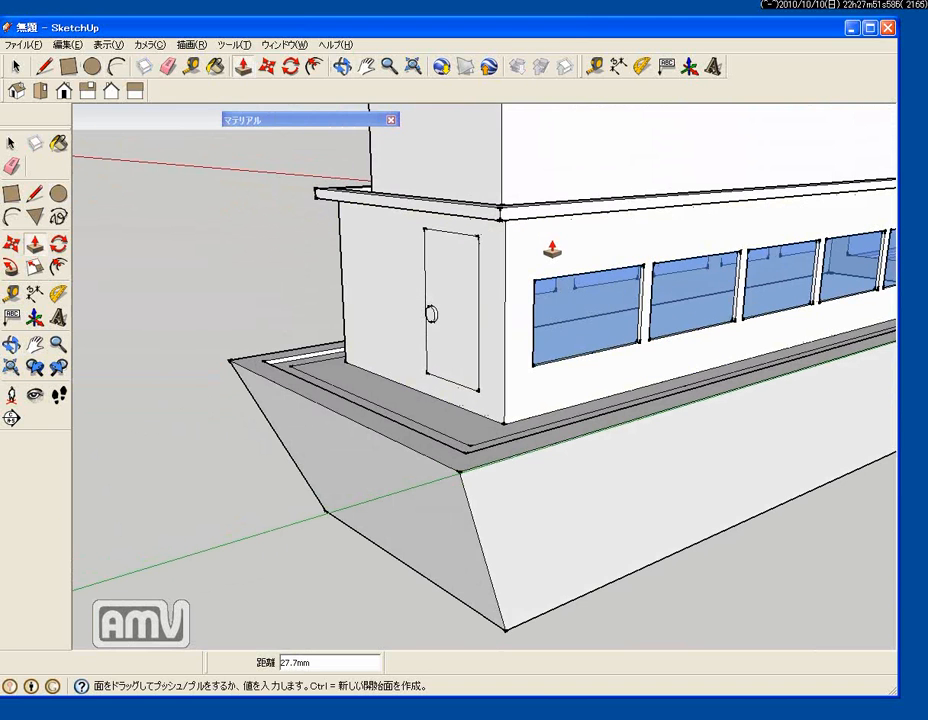
pyautogui.click(551, 248)
pyautogui.moveTo(377, 284); pyautogui.dragTo(511, 237, button='middle')
pyautogui.click(511, 237)
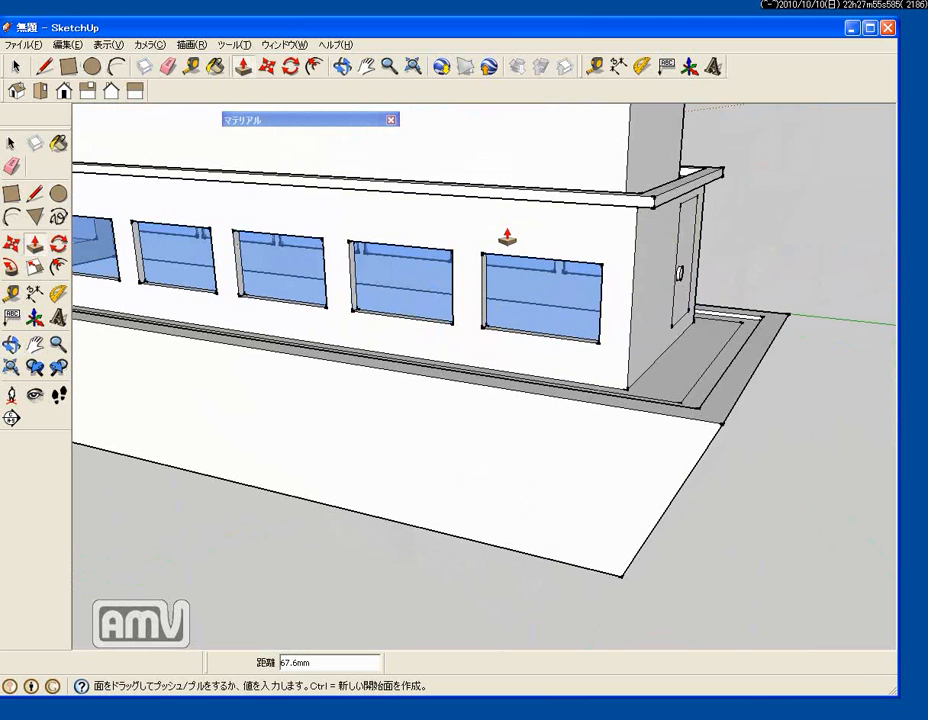
pyautogui.click(508, 236)
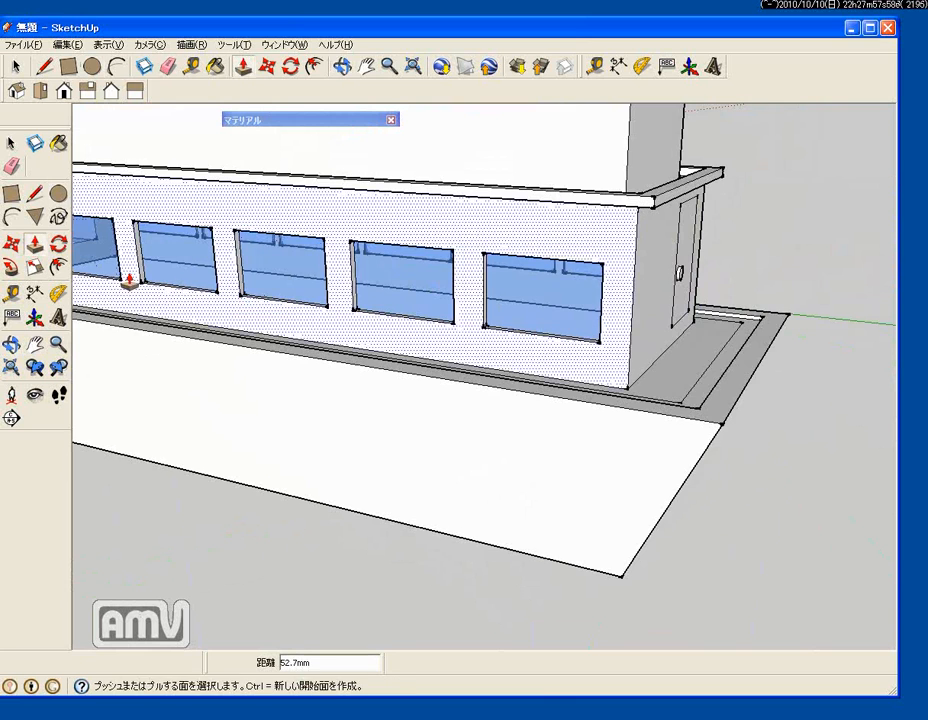
# - Pull the cabin's bow-end wall outward about 38 mm so its window sits recessed
pyautogui.scroll(8, 251, 270)
pyautogui.moveTo(244, 320); pyautogui.dragTo(335, 278, button='middle')
pyautogui.click(335, 278)
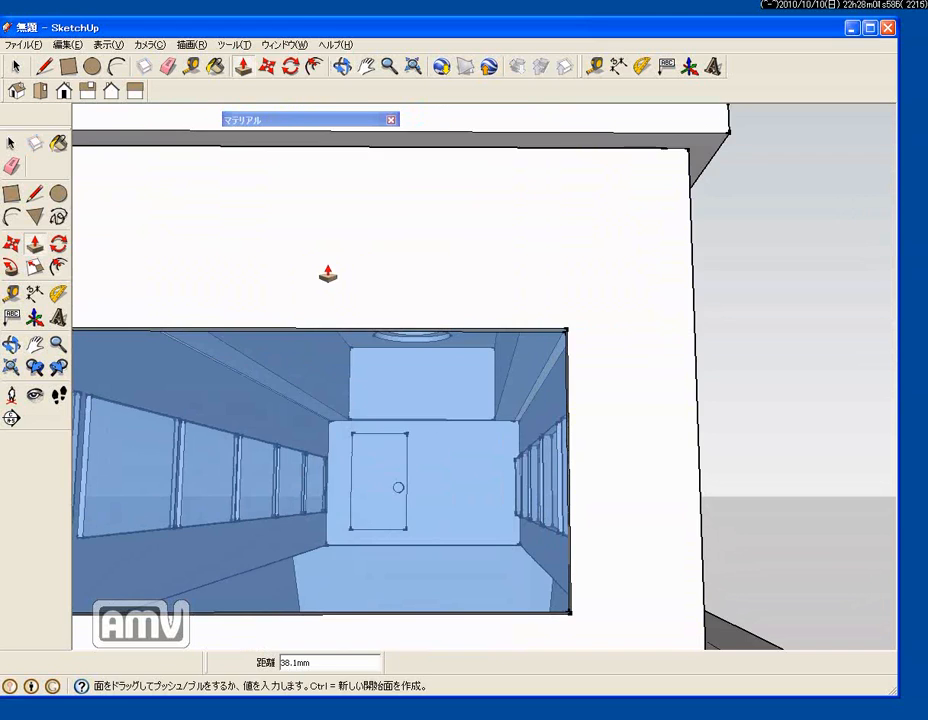
pyautogui.moveTo(478, 333); pyautogui.dragTo(206, 388, button='middle')
pyautogui.scroll(-5, 485, 441)
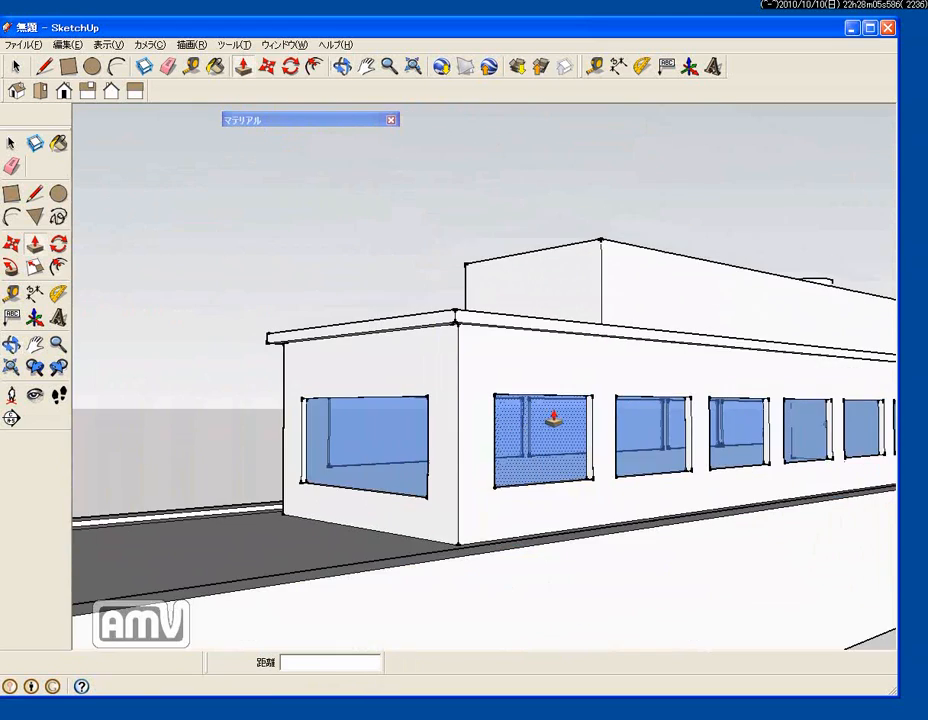
# - Pull the cabin's stern wall slightly outward around the door so the door sits recessed
pyautogui.click(29, 341)
pyautogui.moveTo(641, 388); pyautogui.dragTo(260, 386)
pyautogui.moveTo(727, 379); pyautogui.dragTo(632, 388)
pyautogui.moveTo(632, 388); pyautogui.dragTo(480, 437, button='middle')
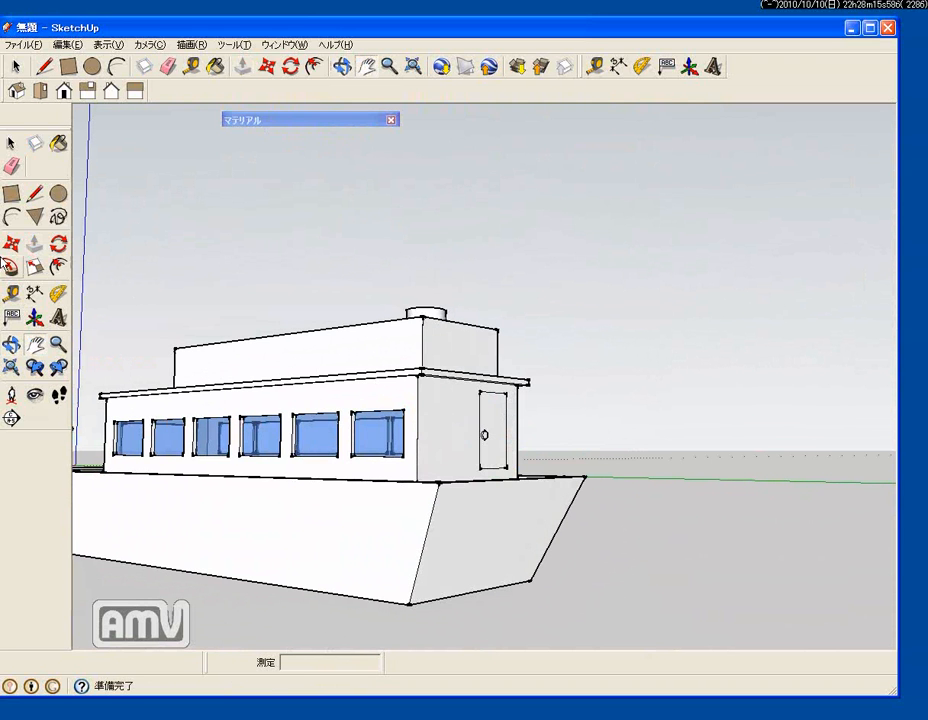
pyautogui.click(34, 246)
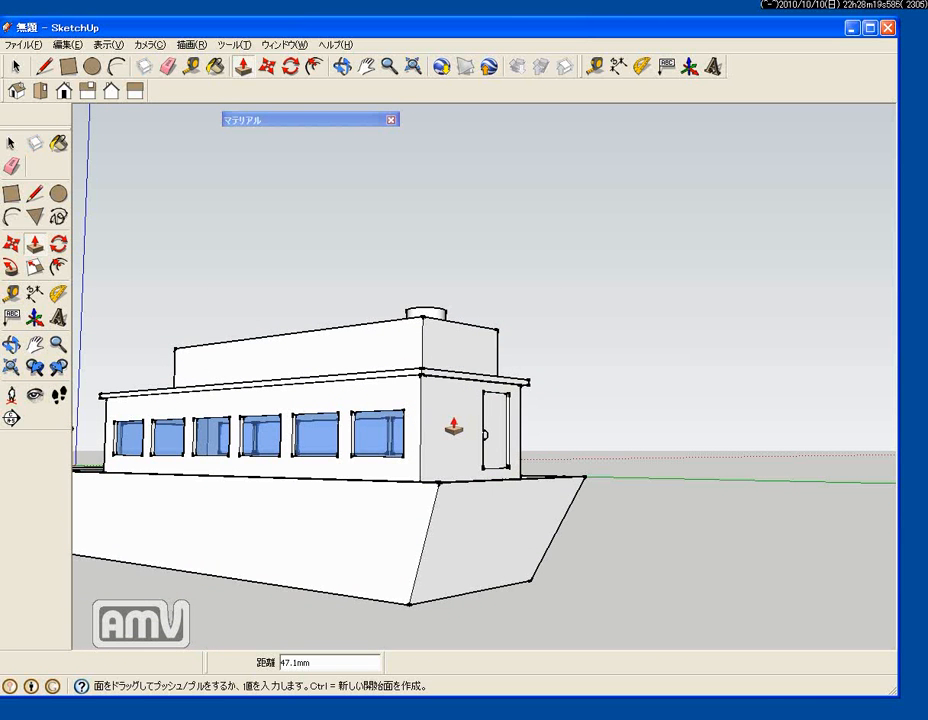
pyautogui.click(497, 410)
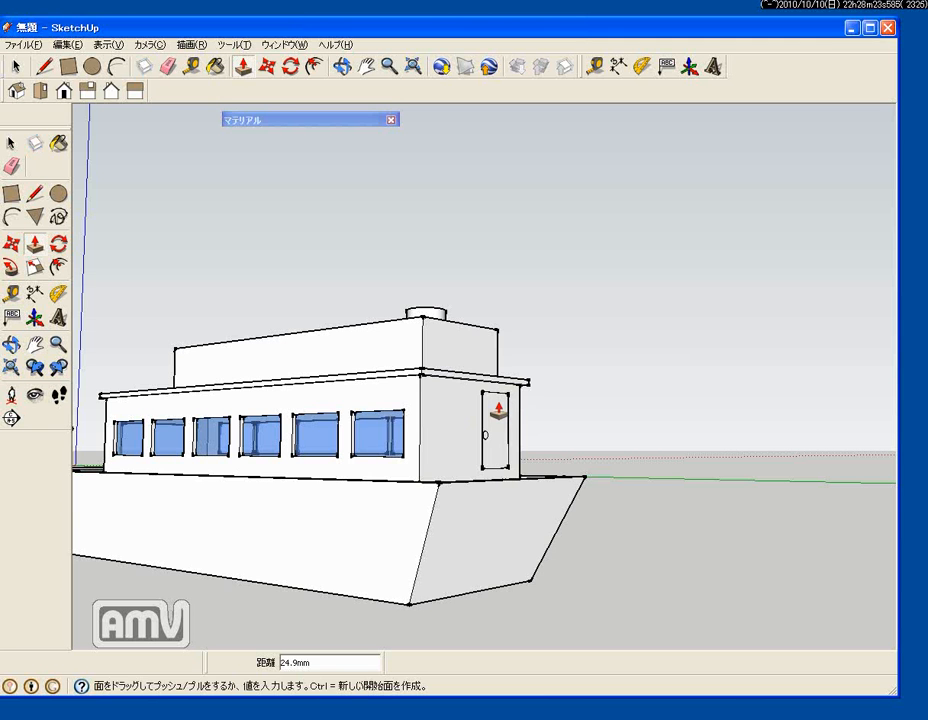
pyautogui.click(480, 428)
pyautogui.moveTo(439, 480); pyautogui.dragTo(290, 393, button='middle')
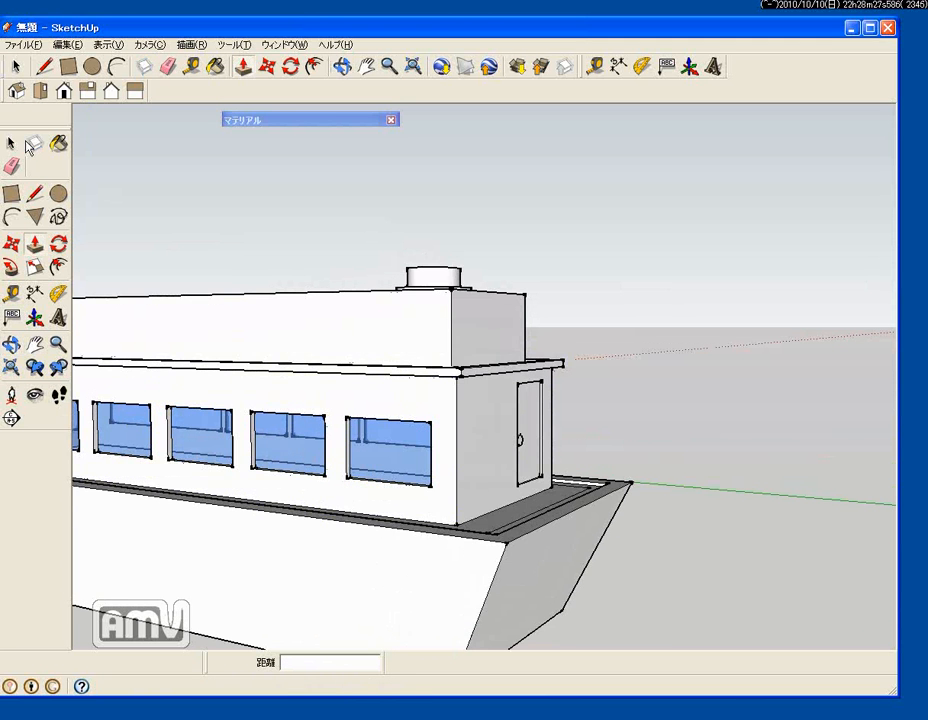
# - Paint the cabin's long side wall with the magenta 色_K01 from the 色 material collection
pyautogui.click(60, 146)
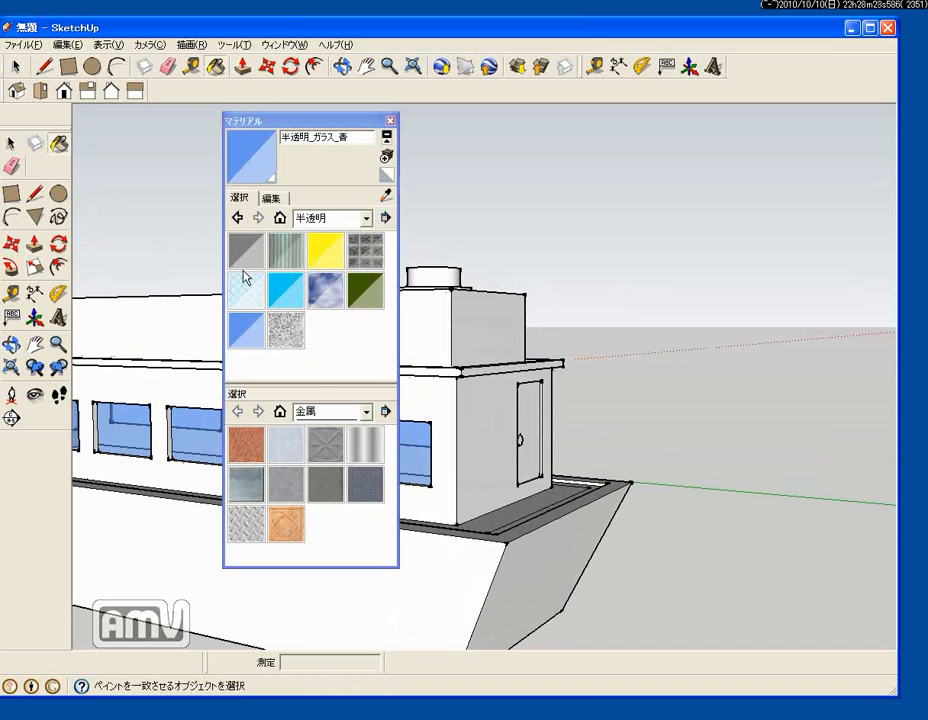
pyautogui.click(367, 220)
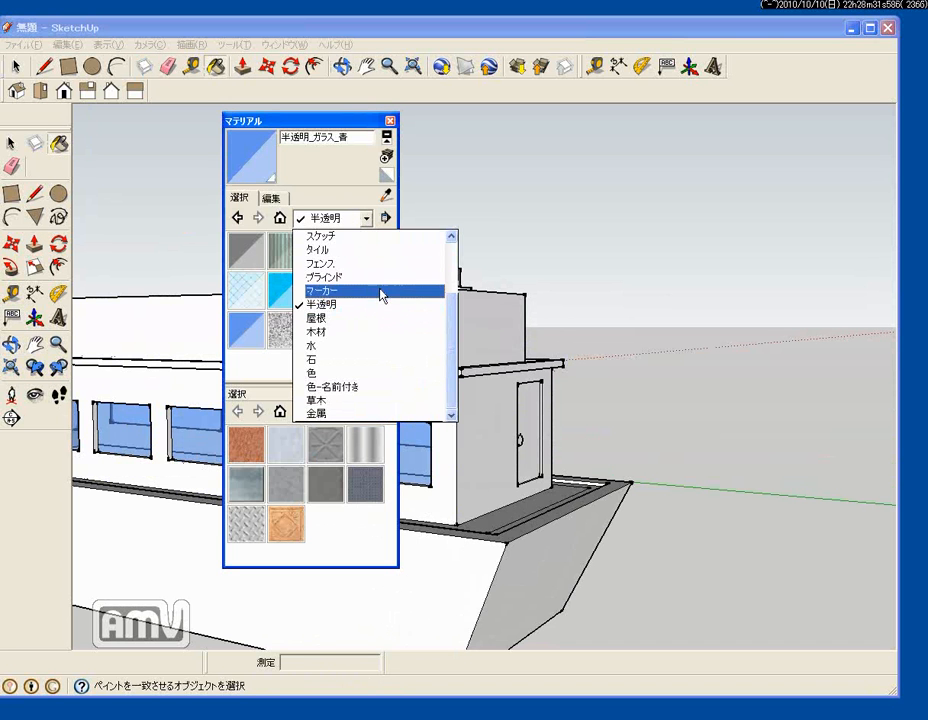
pyautogui.click(422, 373)
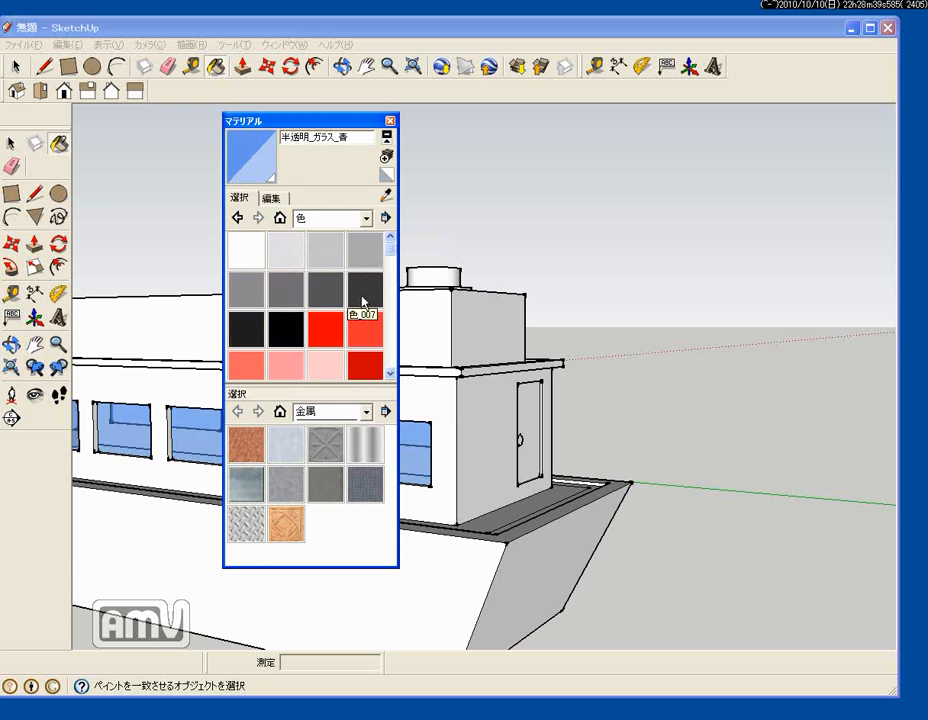
pyautogui.scroll(-8, 390, 266)
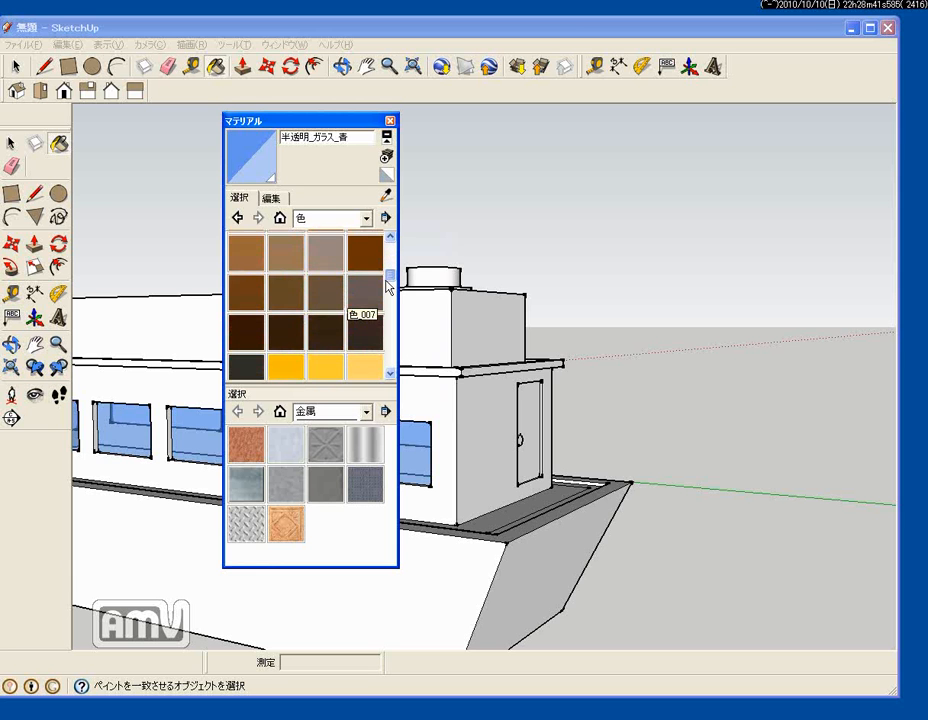
pyautogui.moveTo(386, 282); pyautogui.dragTo(386, 350)
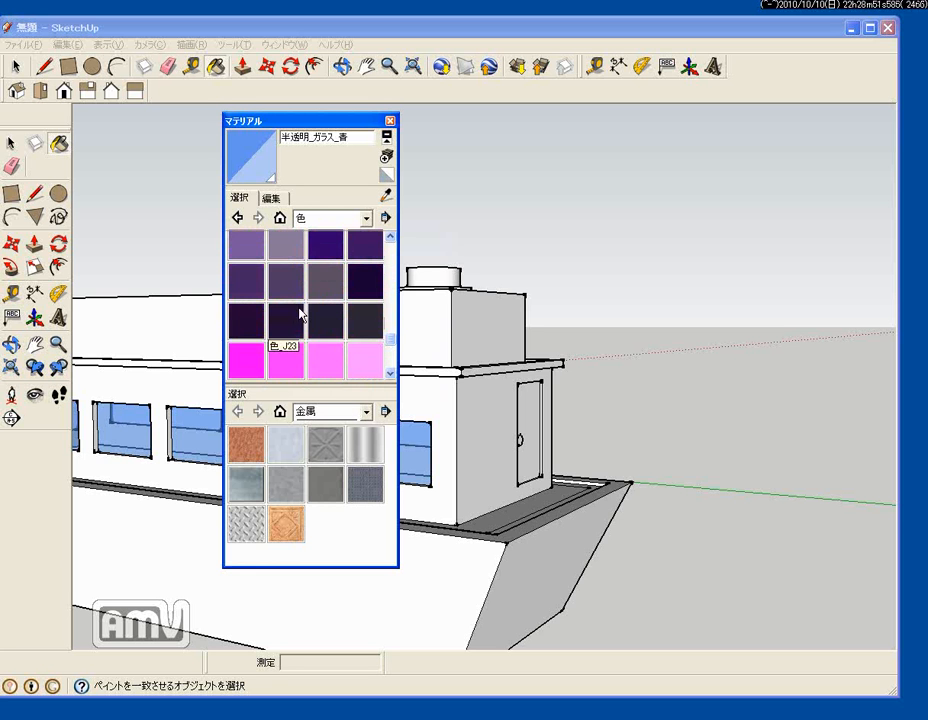
pyautogui.click(250, 362)
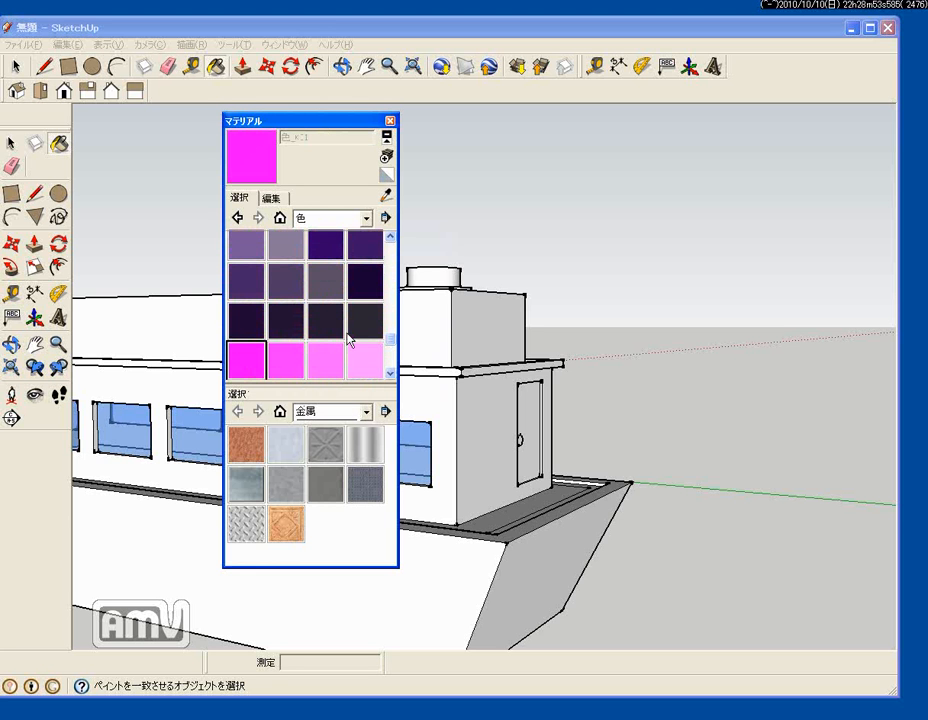
pyautogui.click(171, 469)
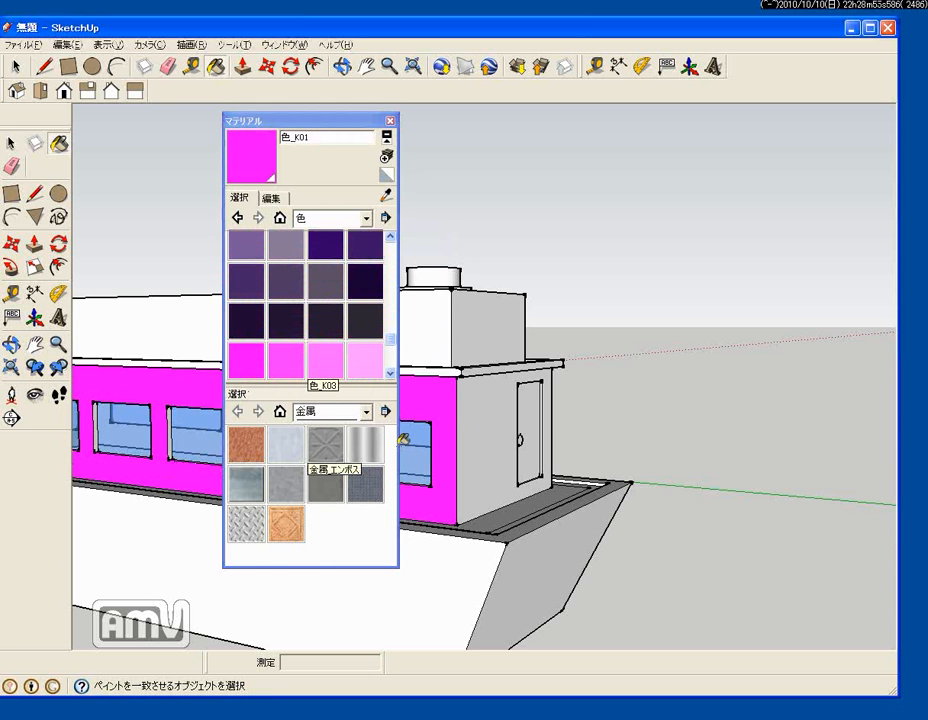
# - Paint the cabin's stern wall, opposite long side wall and bow-end wall with the same magenta 色_K01
pyautogui.click(484, 409)
pyautogui.moveTo(484, 409); pyautogui.dragTo(165, 378, button='middle')
pyautogui.moveTo(435, 434); pyautogui.dragTo(200, 390, button='middle')
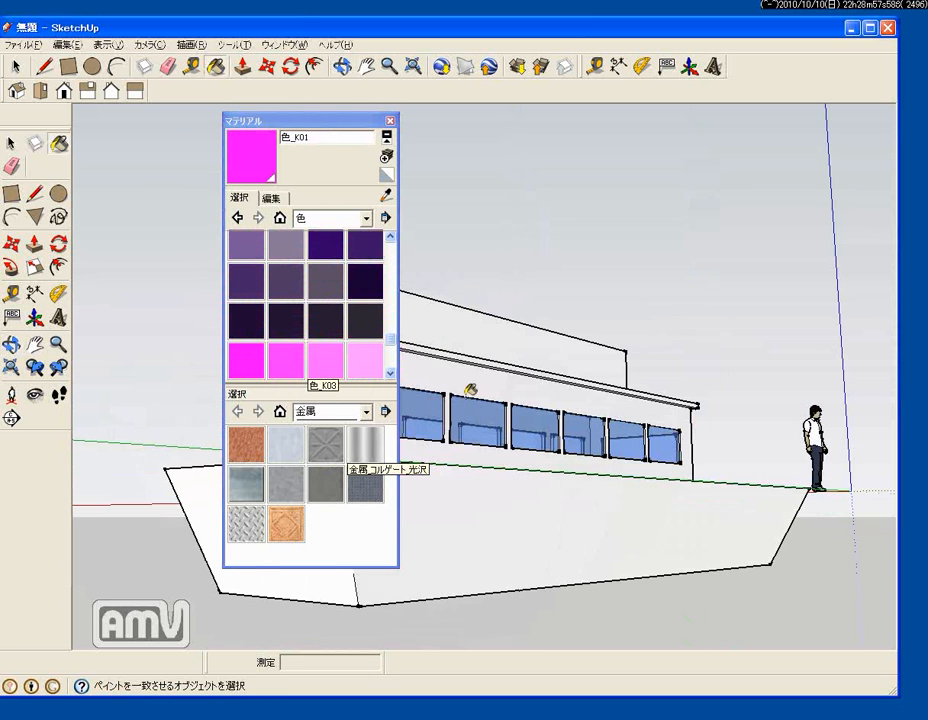
pyautogui.click(483, 386)
pyautogui.moveTo(607, 402)
pyautogui.mouseDown(button='middle')
pyautogui.moveTo(406, 425)
pyautogui.moveTo(596, 439)
pyautogui.moveTo(741, 383)
pyautogui.moveTo(640, 453)
pyautogui.mouseUp(button='middle')
pyautogui.click(693, 393)
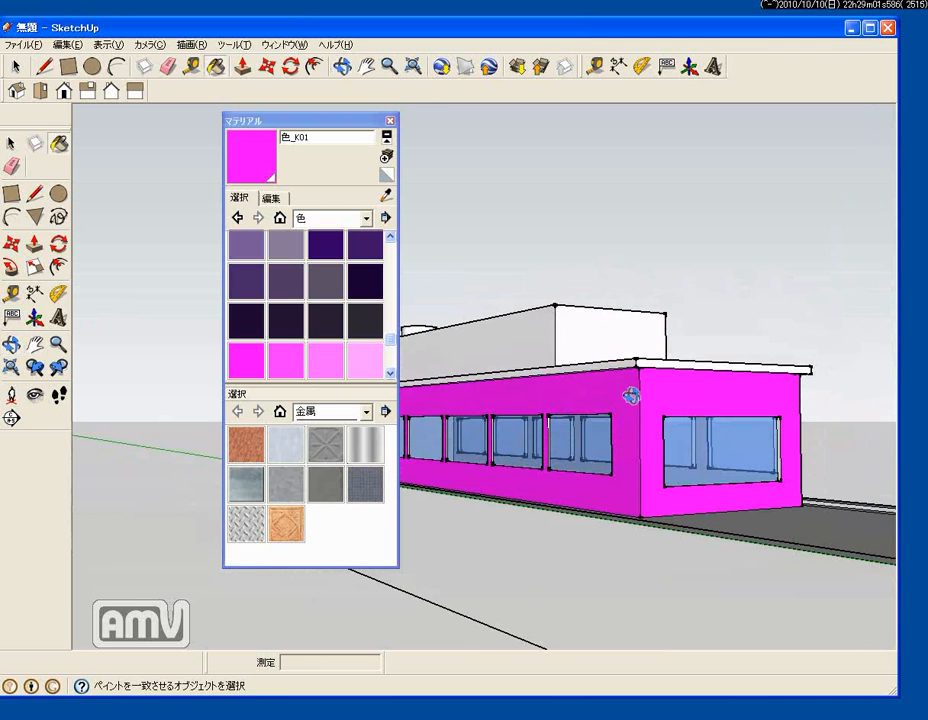
# - Paint the side faces of the upper block with 金属_コルゲート_光沢 from the 金属 material collection
pyautogui.moveTo(632, 393)
pyautogui.mouseDown(button='middle')
pyautogui.moveTo(627, 483)
pyautogui.moveTo(516, 461)
pyautogui.mouseUp(button='middle')
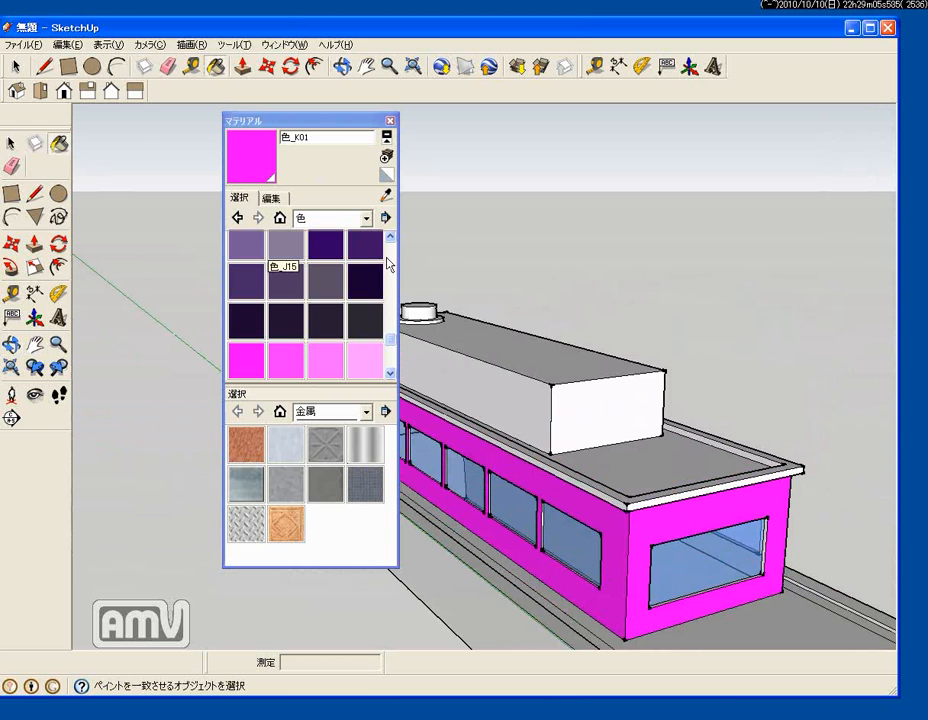
pyautogui.scroll(1, 390, 258)
pyautogui.click(366, 219)
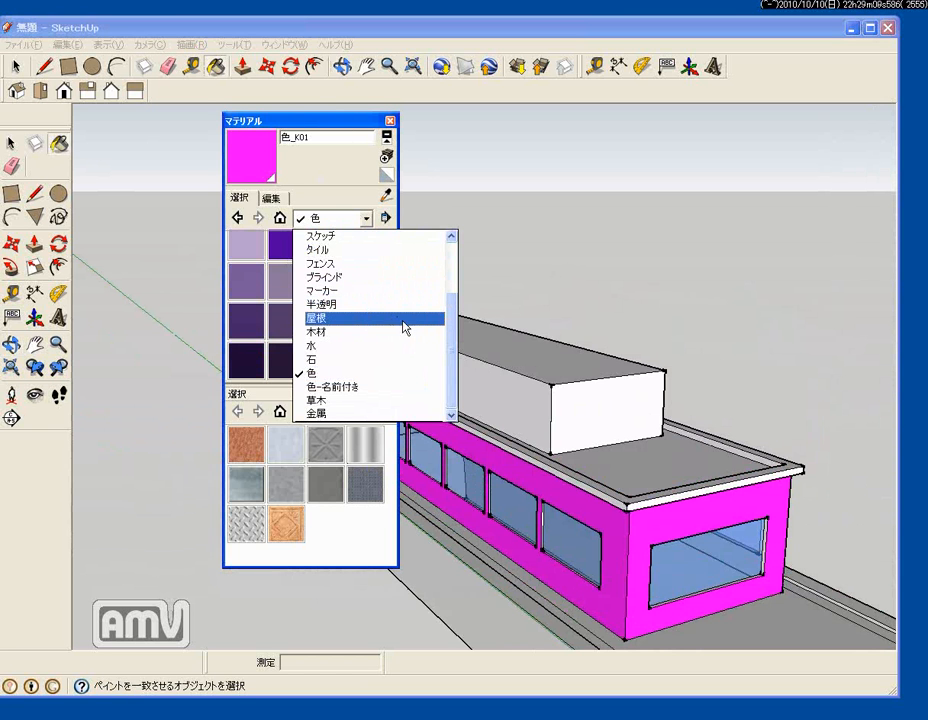
pyautogui.click(385, 412)
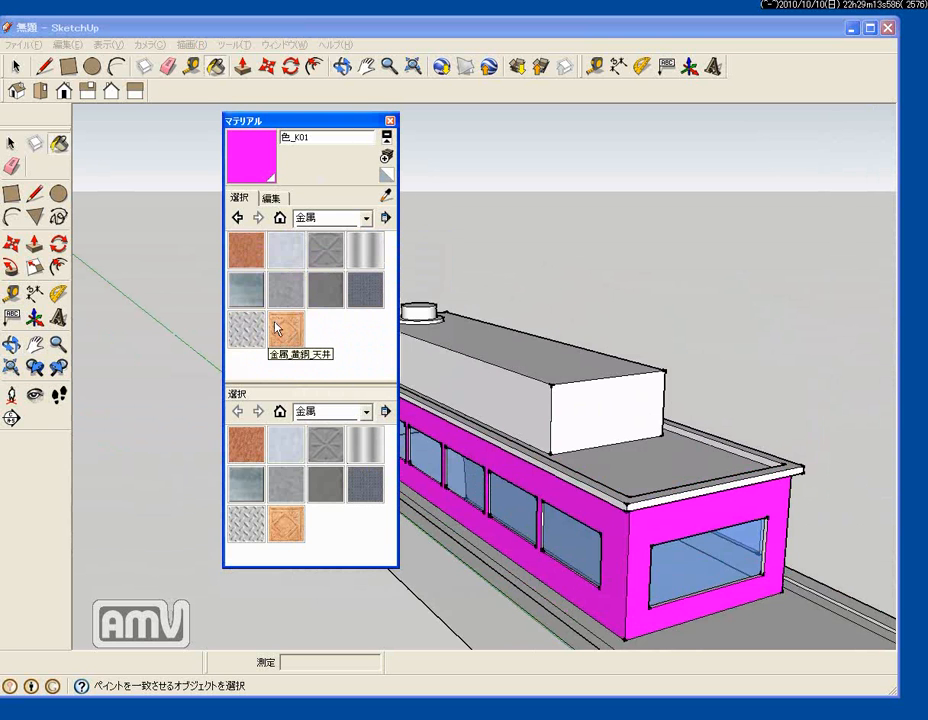
pyautogui.click(365, 250)
pyautogui.click(589, 410)
pyautogui.moveTo(589, 410); pyautogui.dragTo(263, 420, button='middle')
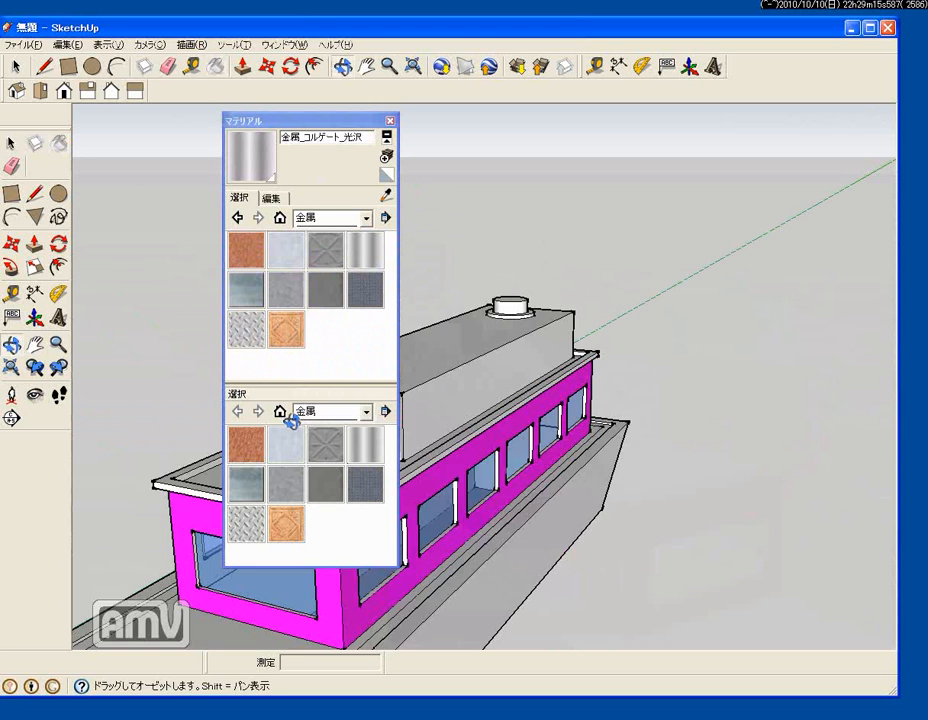
pyautogui.moveTo(355, 293)
pyautogui.mouseDown(button='middle')
pyautogui.moveTo(425, 420)
pyautogui.moveTo(638, 355)
pyautogui.moveTo(578, 344)
pyautogui.mouseUp(button='middle')
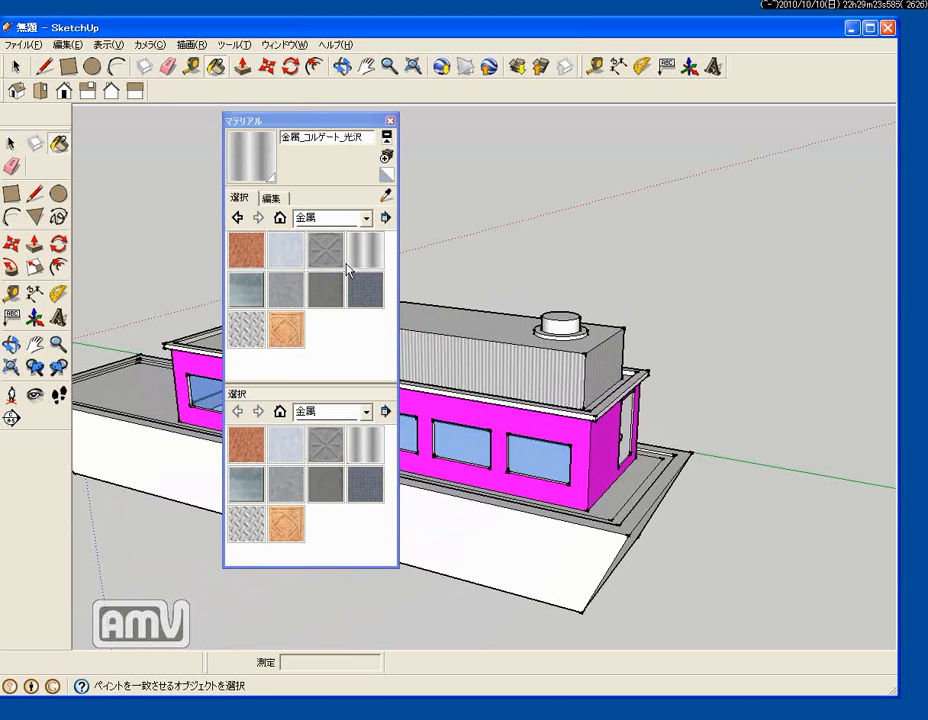
# - Paint the hull's outer sides with the anodized aluminium material from the 金属 collection
pyautogui.click(285, 250)
pyautogui.click(485, 530)
pyautogui.moveTo(487, 527)
pyautogui.mouseDown(button='middle')
pyautogui.moveTo(441, 497)
pyautogui.moveTo(497, 534)
pyautogui.moveTo(307, 515)
pyautogui.moveTo(612, 494)
pyautogui.moveTo(331, 494)
pyautogui.moveTo(578, 532)
pyautogui.moveTo(578, 522)
pyautogui.moveTo(603, 514)
pyautogui.mouseUp(button='middle')
pyautogui.moveTo(655, 487)
pyautogui.mouseDown(button='middle')
pyautogui.moveTo(437, 460)
pyautogui.moveTo(572, 439)
pyautogui.moveTo(555, 480)
pyautogui.moveTo(566, 425)
pyautogui.moveTo(526, 503)
pyautogui.moveTo(555, 472)
pyautogui.moveTo(522, 480)
pyautogui.moveTo(535, 467)
pyautogui.moveTo(620, 428)
pyautogui.moveTo(544, 425)
pyautogui.moveTo(628, 383)
pyautogui.moveTo(594, 485)
pyautogui.moveTo(590, 478)
pyautogui.mouseUp(button='middle')
pyautogui.scroll(4, 535, 467)
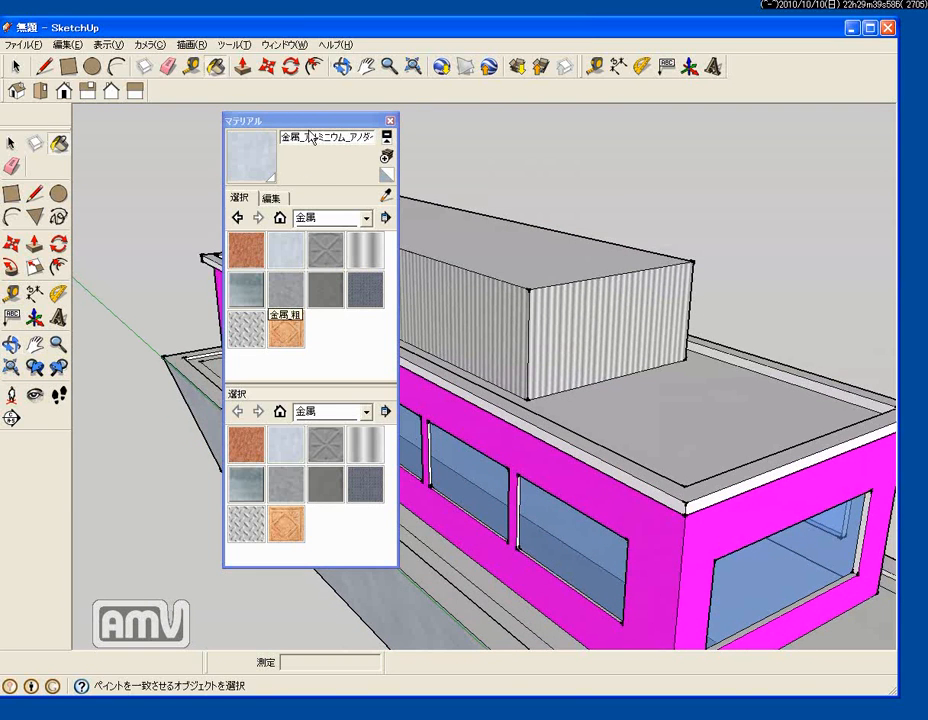
# - Move the Materials window clear of the model and paint the recessed deck and its end wall with 金属_鋼鉄_テクスチャ_白
pyautogui.moveTo(331, 120); pyautogui.dragTo(126, 204)
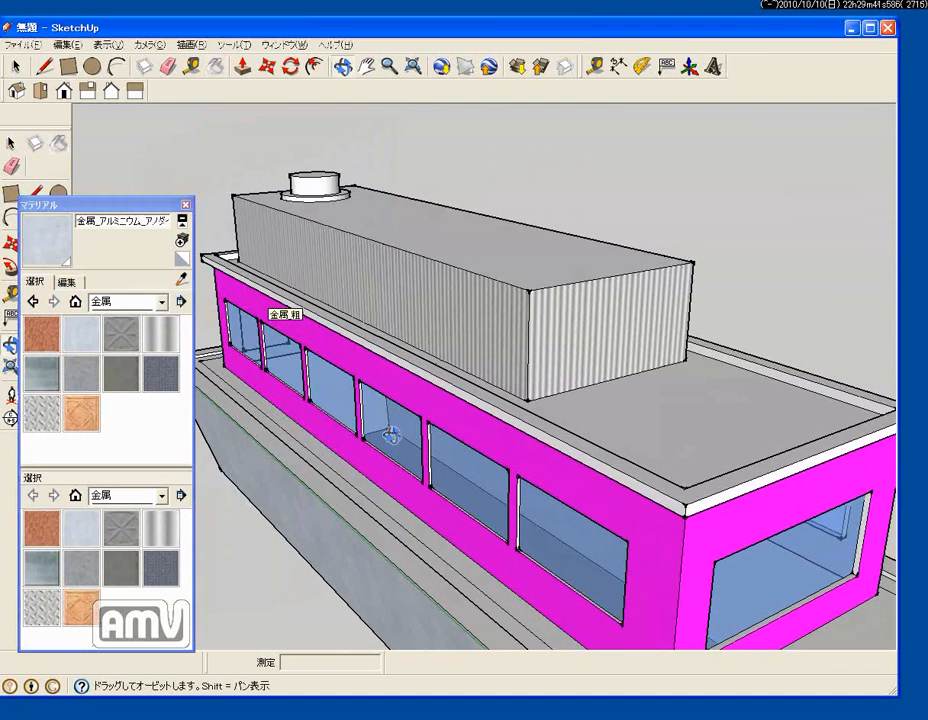
pyautogui.moveTo(390, 434)
pyautogui.mouseDown(button='middle')
pyautogui.moveTo(379, 451)
pyautogui.moveTo(320, 448)
pyautogui.mouseUp(button='middle')
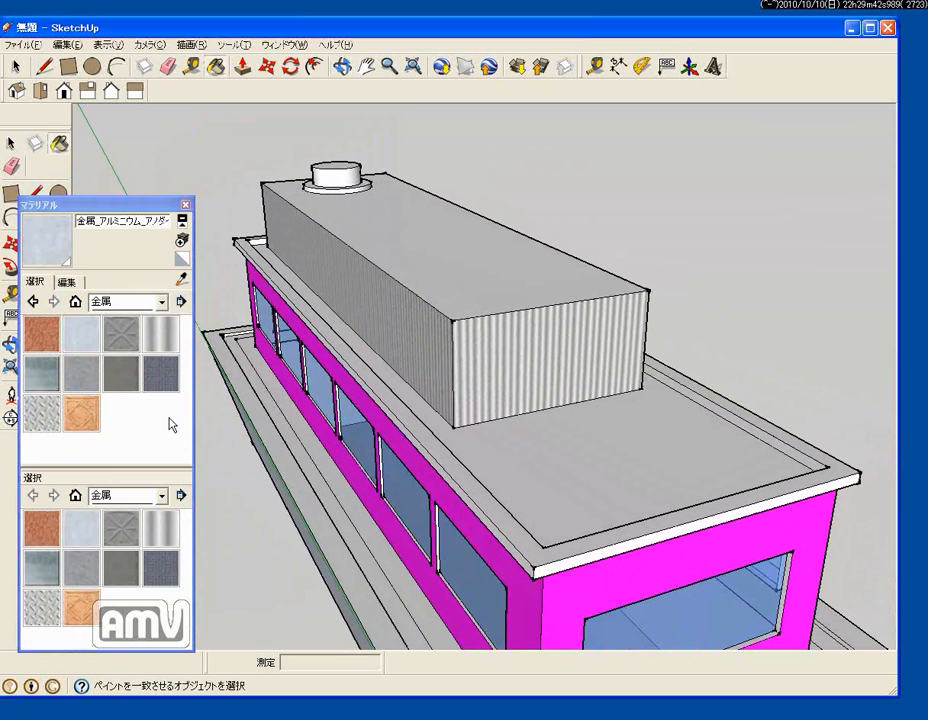
pyautogui.click(46, 414)
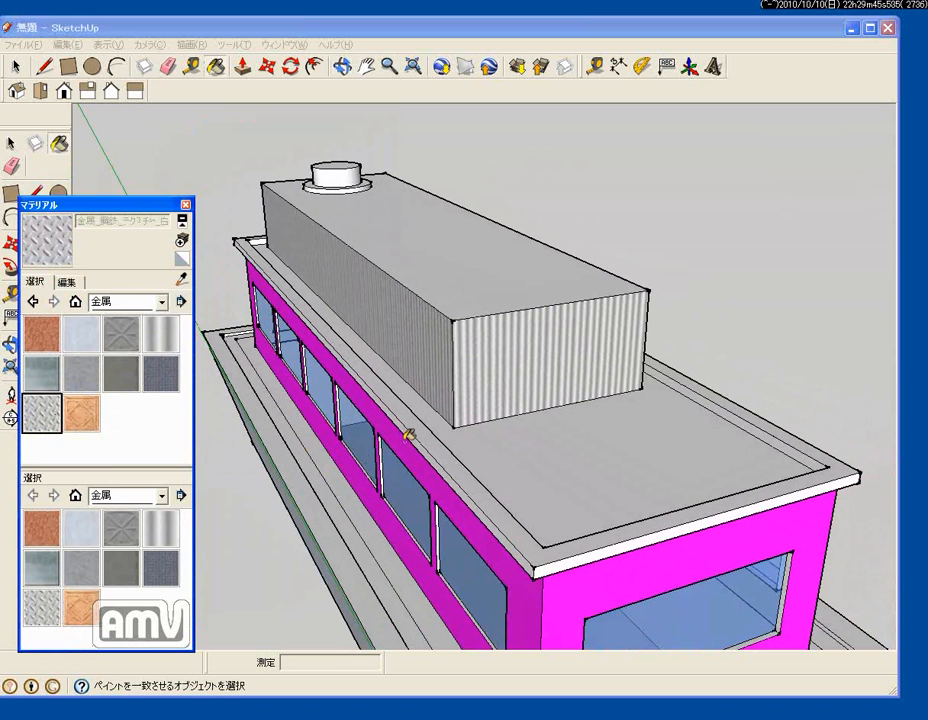
pyautogui.click(365, 512)
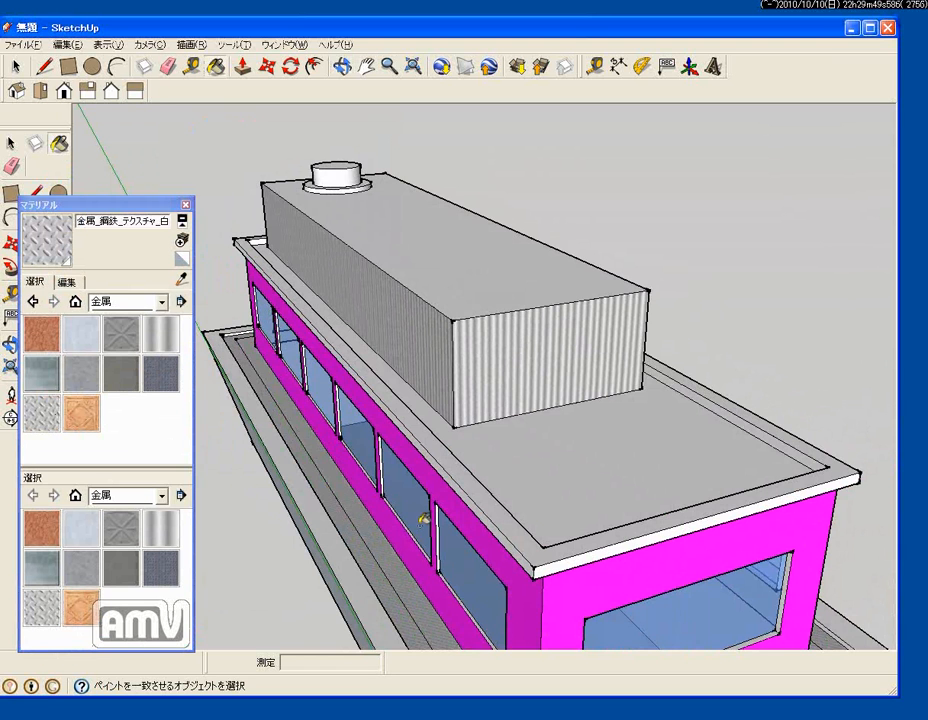
pyautogui.moveTo(424, 518); pyautogui.dragTo(373, 391, button='middle')
pyautogui.moveTo(615, 503); pyautogui.dragTo(576, 563, button='middle')
pyautogui.scroll(3, 695, 490)
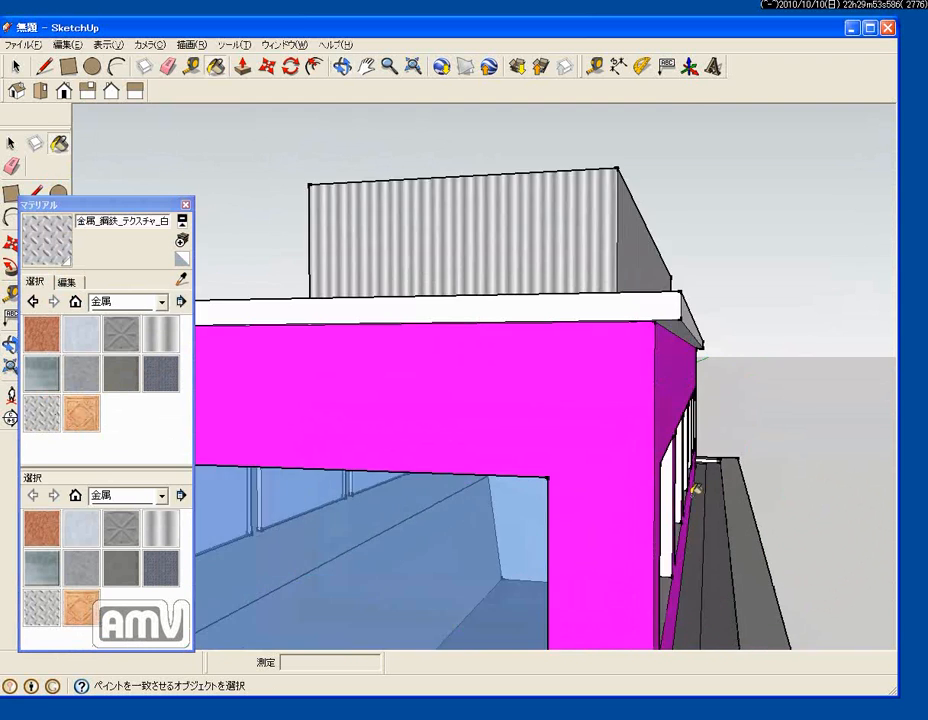
pyautogui.scroll(5, 695, 490)
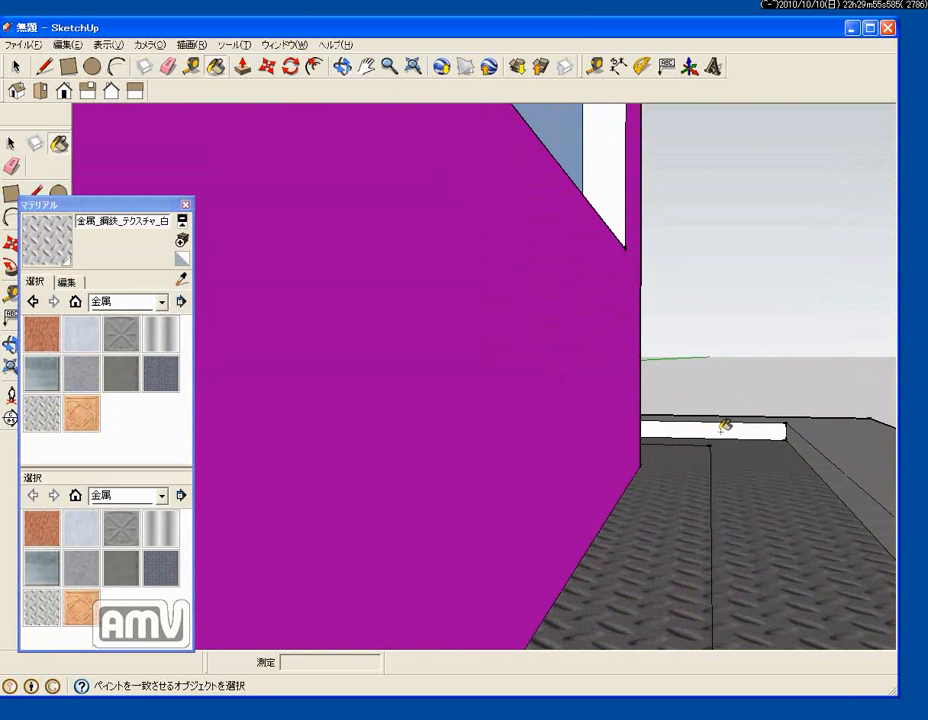
pyautogui.moveTo(735, 431); pyautogui.dragTo(673, 475, button='middle')
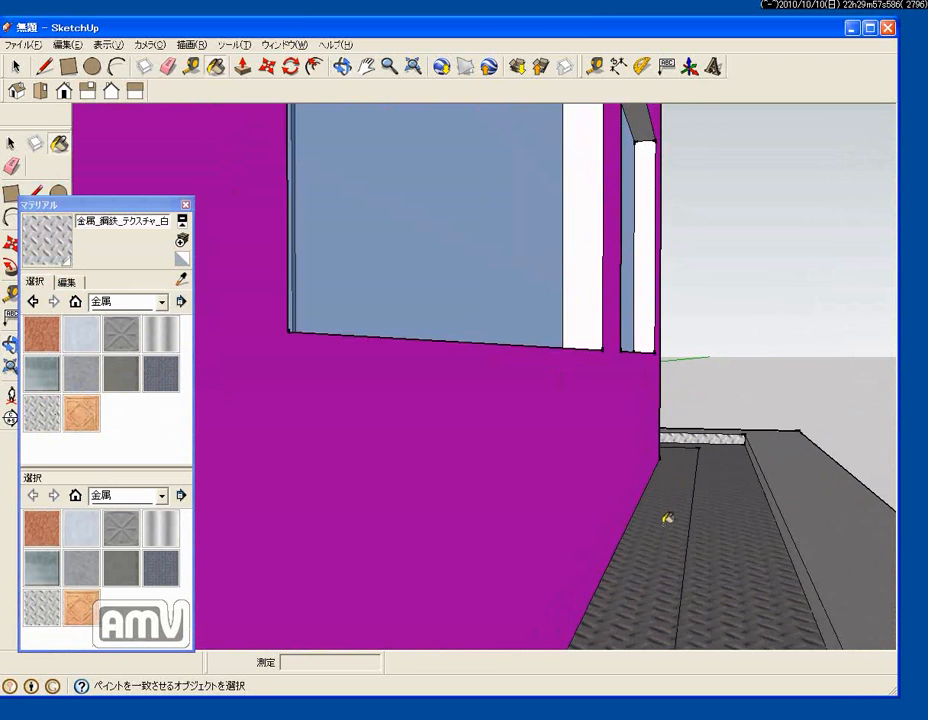
pyautogui.moveTo(667, 518); pyautogui.dragTo(502, 517, button='middle')
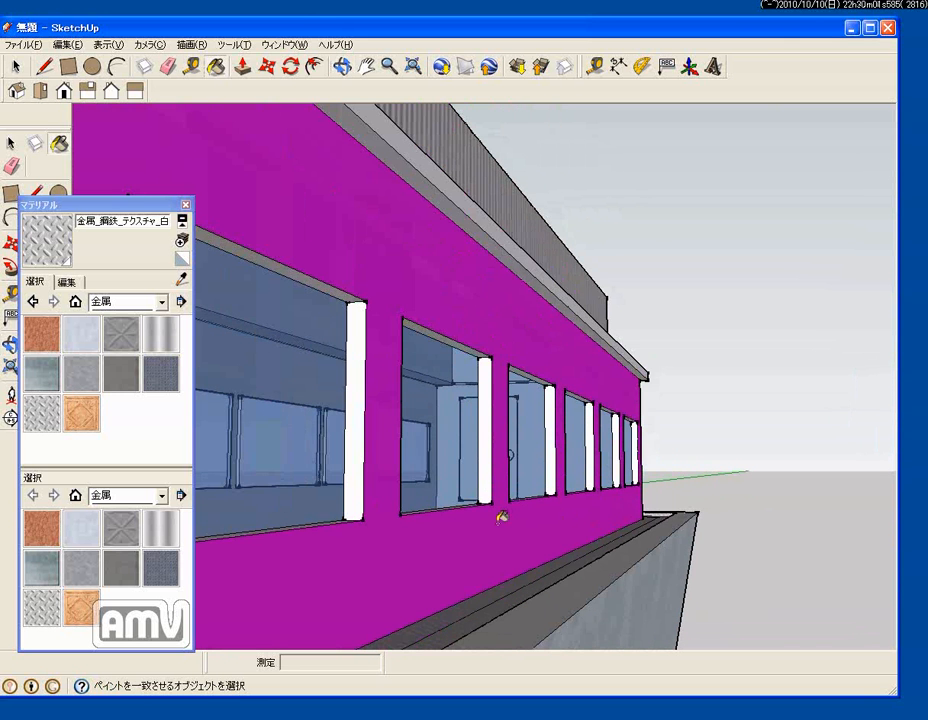
# - Paint the cabin roof's outer edges, recessed floor, rim and inner rim walls with the anodized aluminium material
pyautogui.moveTo(374, 440)
pyautogui.mouseDown(button='middle')
pyautogui.moveTo(268, 424)
pyautogui.moveTo(410, 516)
pyautogui.moveTo(456, 569)
pyautogui.moveTo(497, 559)
pyautogui.moveTo(360, 478)
pyautogui.mouseUp(button='middle')
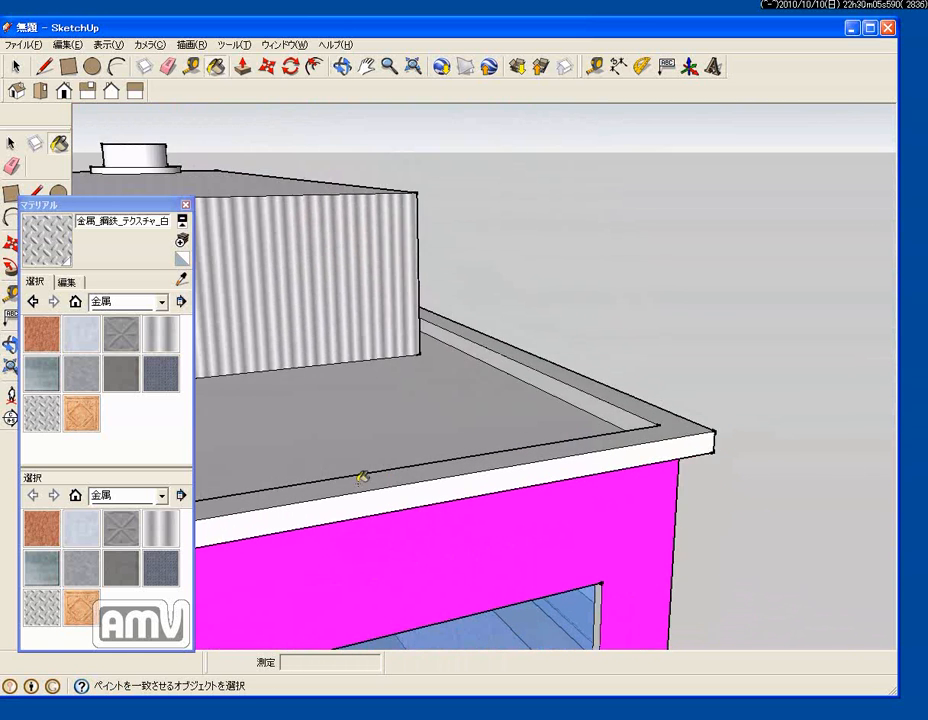
pyautogui.click(85, 340)
pyautogui.click(355, 507)
pyautogui.moveTo(470, 498); pyautogui.dragTo(357, 478, button='middle')
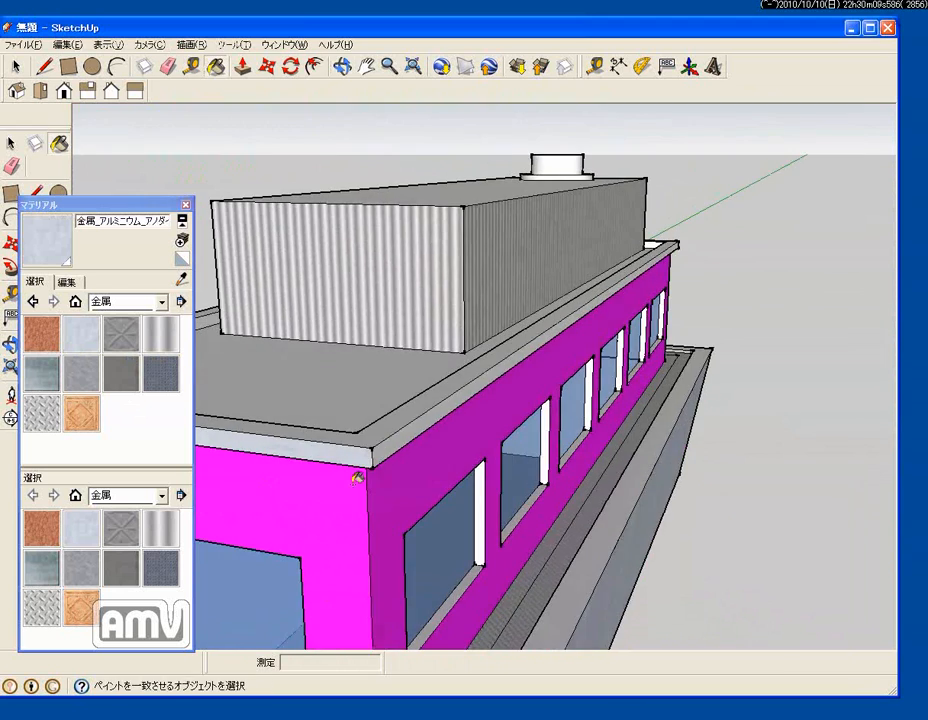
pyautogui.moveTo(499, 396)
pyautogui.mouseDown(button='middle')
pyautogui.moveTo(265, 425)
pyautogui.moveTo(572, 377)
pyautogui.moveTo(413, 360)
pyautogui.moveTo(621, 394)
pyautogui.moveTo(717, 362)
pyautogui.moveTo(667, 460)
pyautogui.mouseUp(button='middle')
pyautogui.scroll(4, 706, 416)
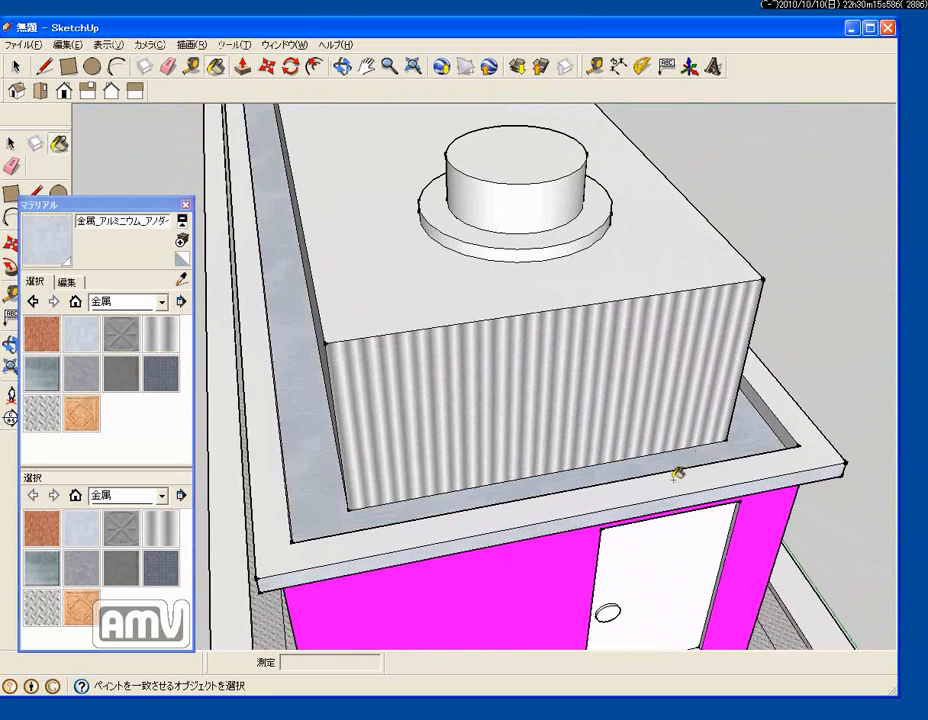
pyautogui.click(672, 467)
pyautogui.scroll(4, 788, 440)
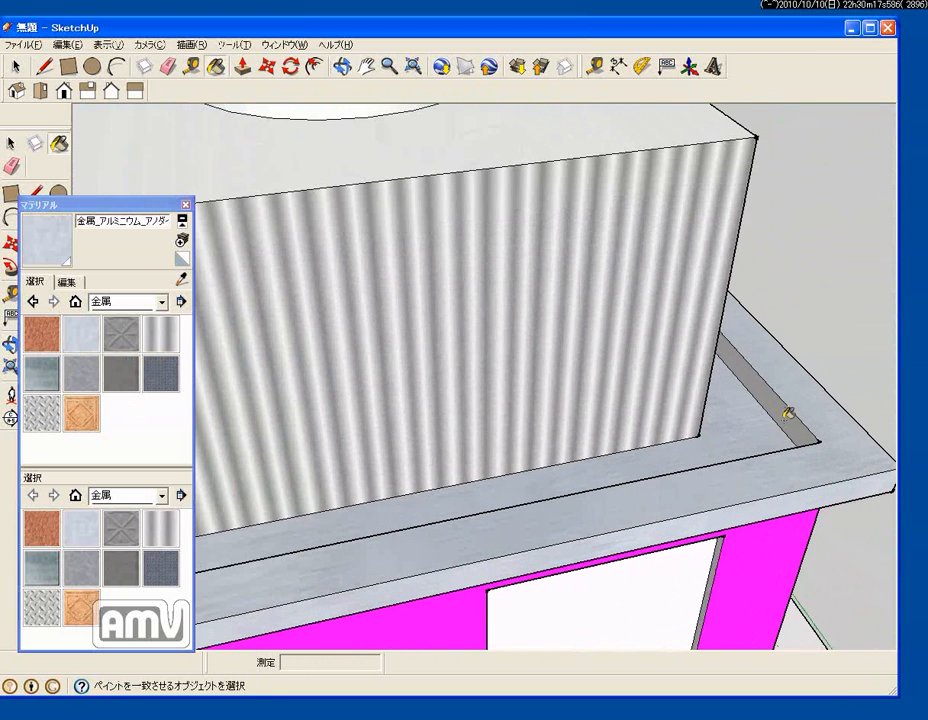
pyautogui.scroll(-2, 397, 415)
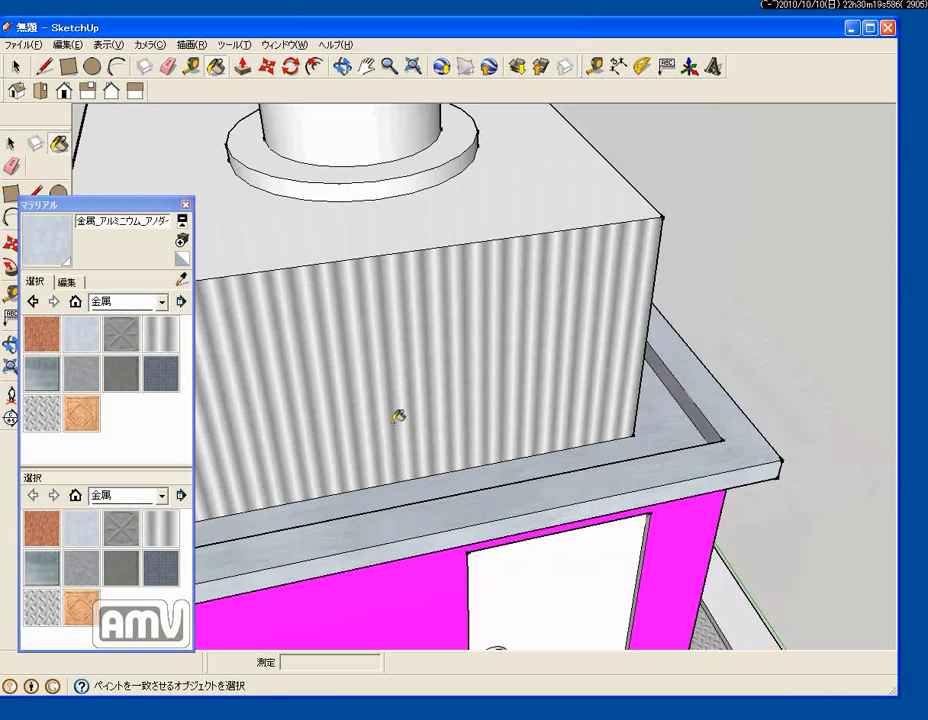
# - Paint the funnel, its base ring and the upper block's top face with the same anodized aluminium
pyautogui.click(382, 186)
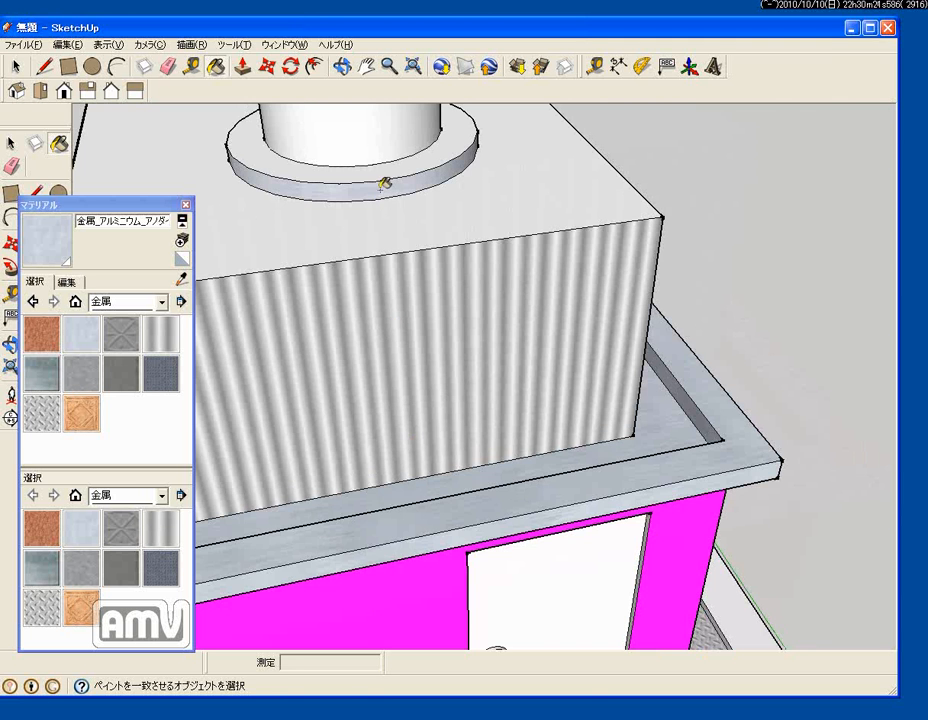
pyautogui.moveTo(384, 165); pyautogui.dragTo(596, 316, button='middle')
pyautogui.click(560, 312)
pyautogui.click(450, 300)
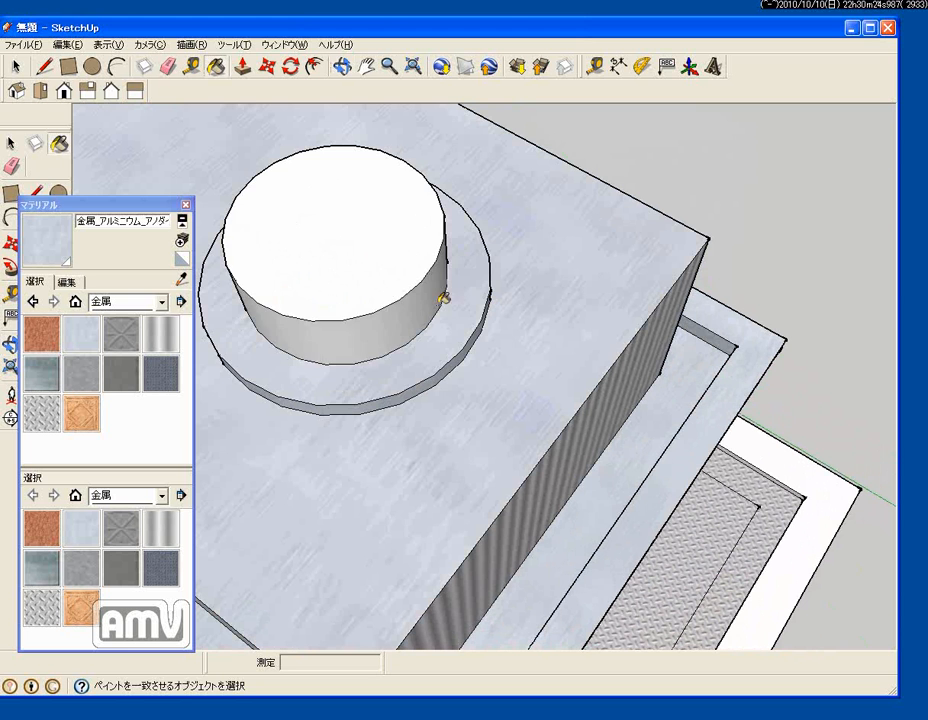
pyautogui.click(360, 265)
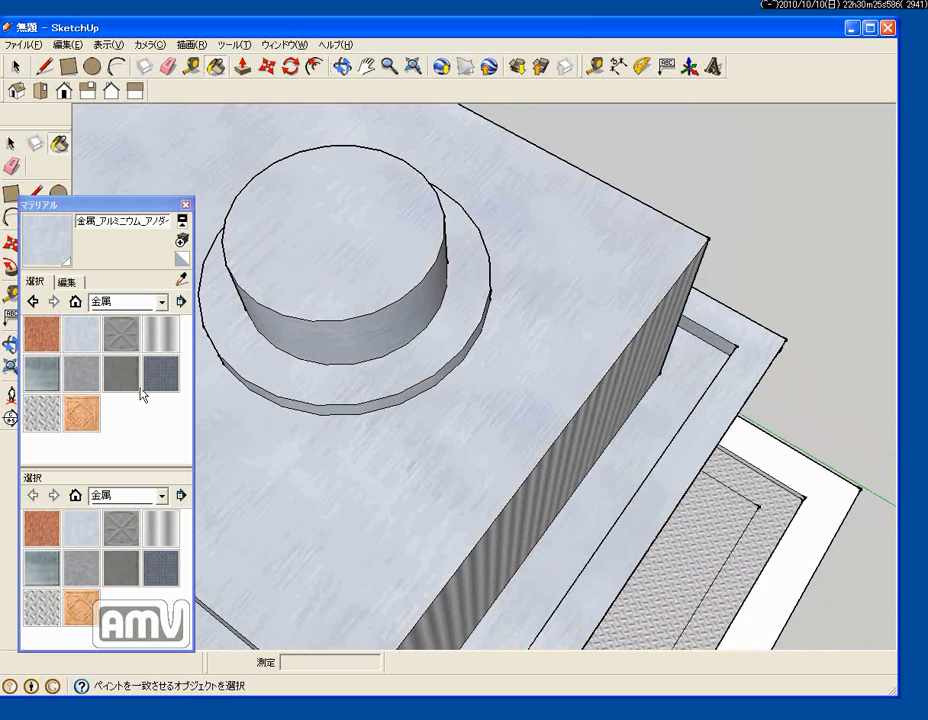
# - Try the rust material 金属_さび on the door in the cabin's stern wall
pyautogui.click(42, 333)
pyautogui.moveTo(380, 430)
pyautogui.mouseDown(button='middle')
pyautogui.moveTo(420, 423)
pyautogui.moveTo(472, 356)
pyautogui.mouseUp(button='middle')
pyautogui.scroll(-2, 625, 510)
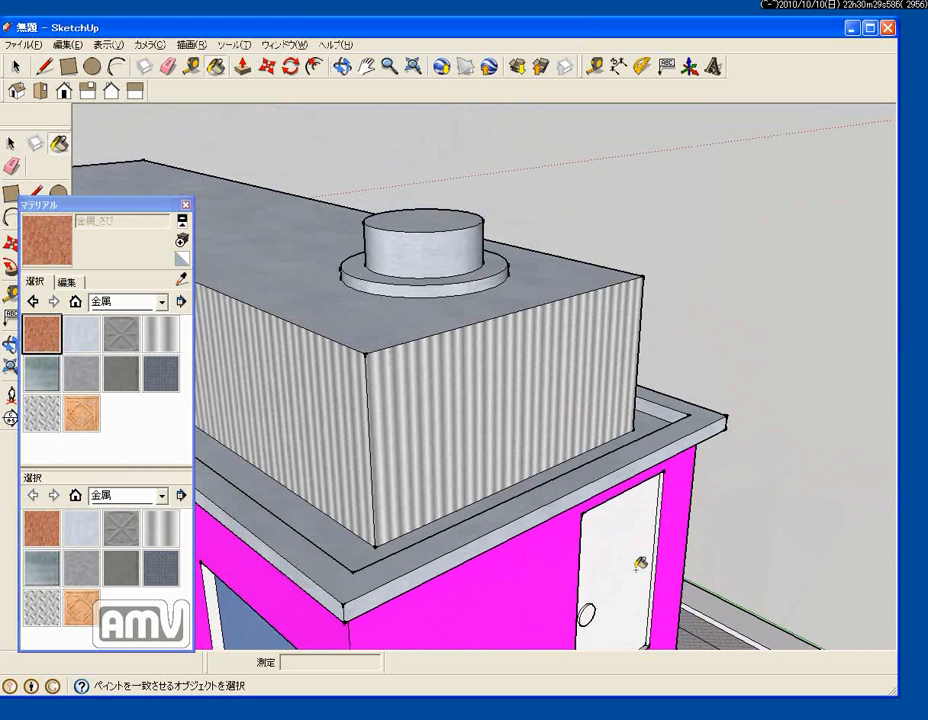
pyautogui.click(613, 565)
pyautogui.moveTo(613, 565); pyautogui.dragTo(470, 362, button='middle')
pyautogui.scroll(2, 470, 362)
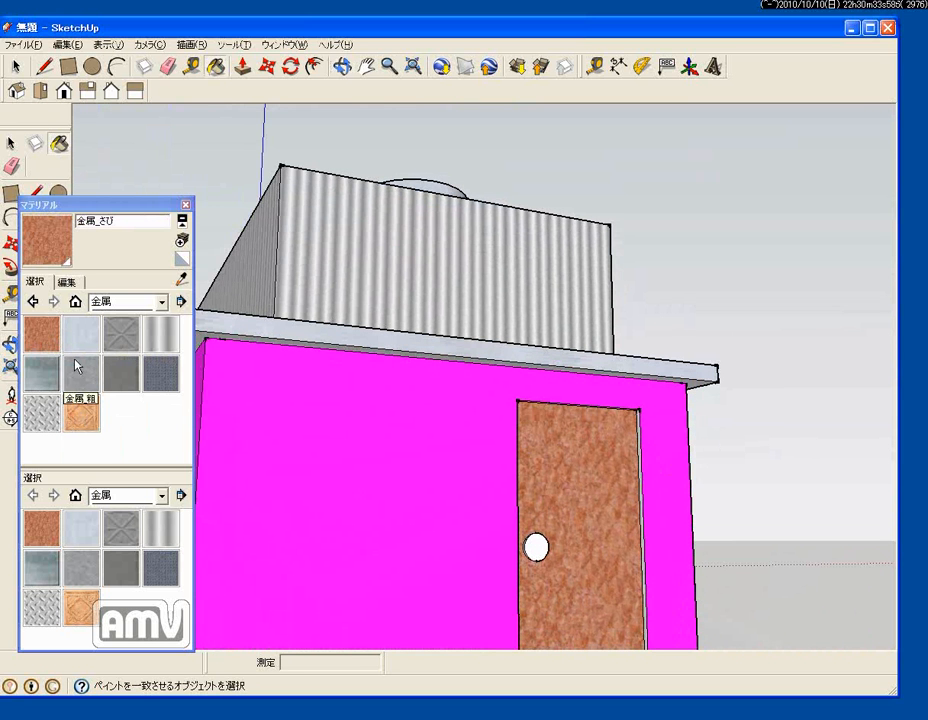
# - Try the metal panel material 金属_パネル on the door in the cabin's stern wall
pyautogui.click(42, 373)
pyautogui.click(617, 500)
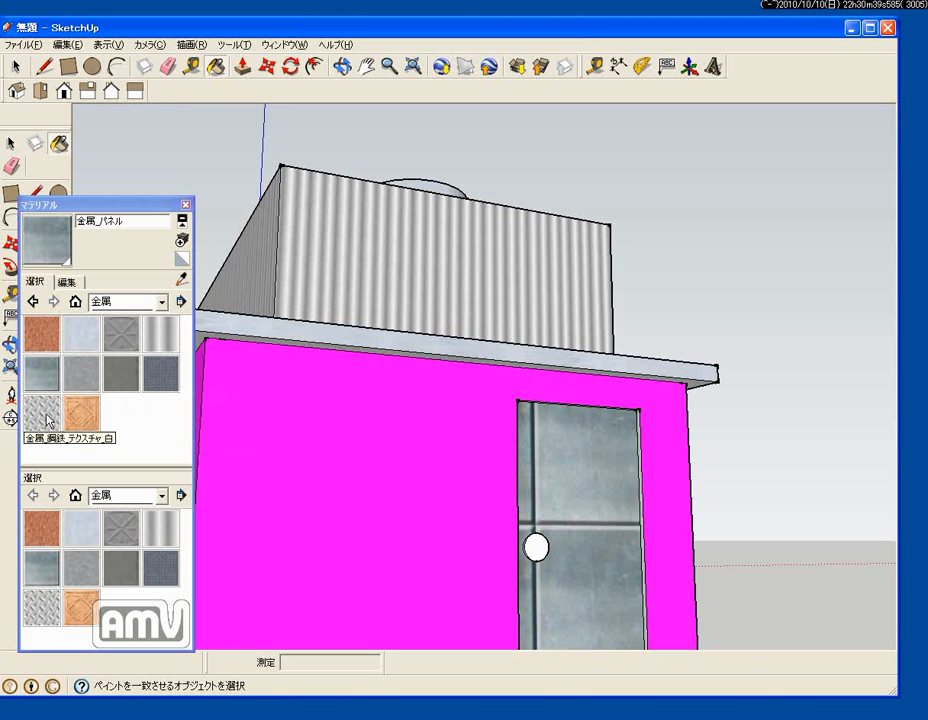
# - Paint the round doorknob with the reddish stone material 石_板石_アシュラ from the 石 collection
pyautogui.click(160, 301)
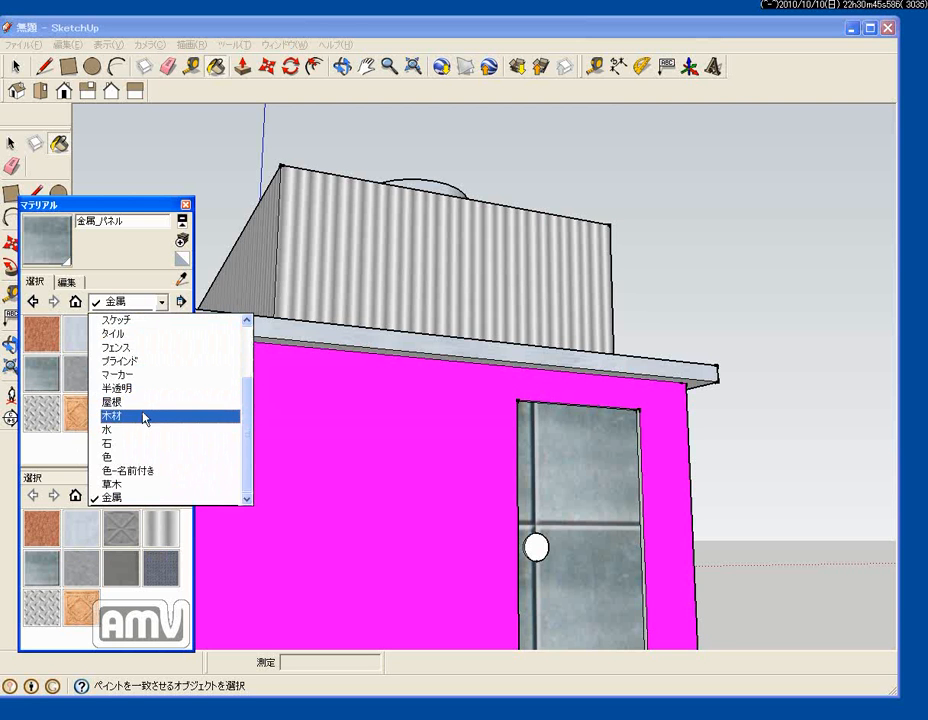
pyautogui.click(143, 451)
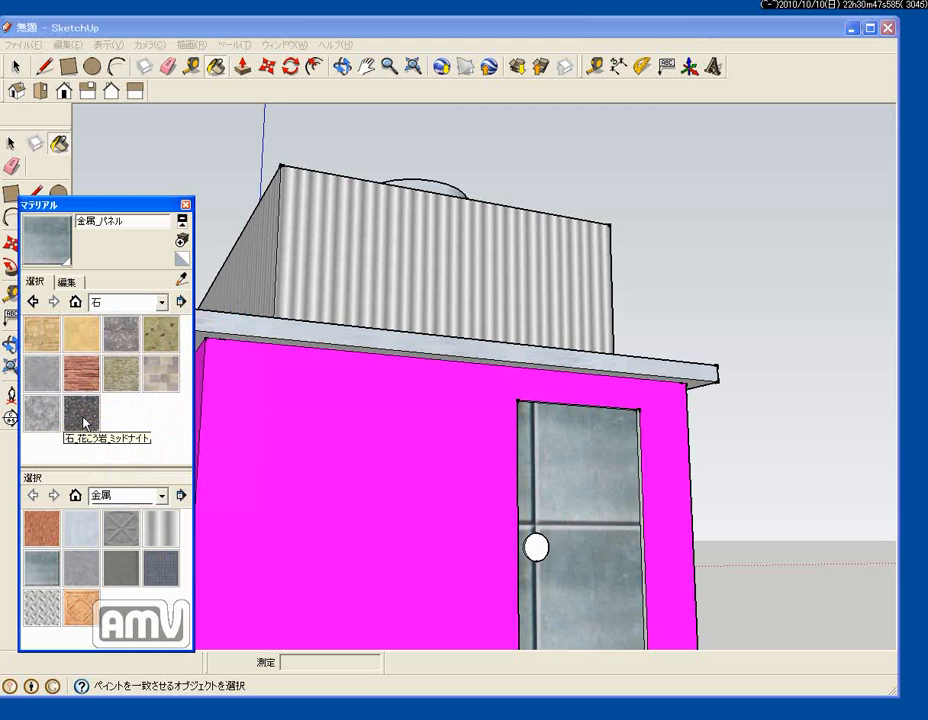
pyautogui.keyDown('alt'); pyautogui.click(536, 547); pyautogui.keyUp('alt')
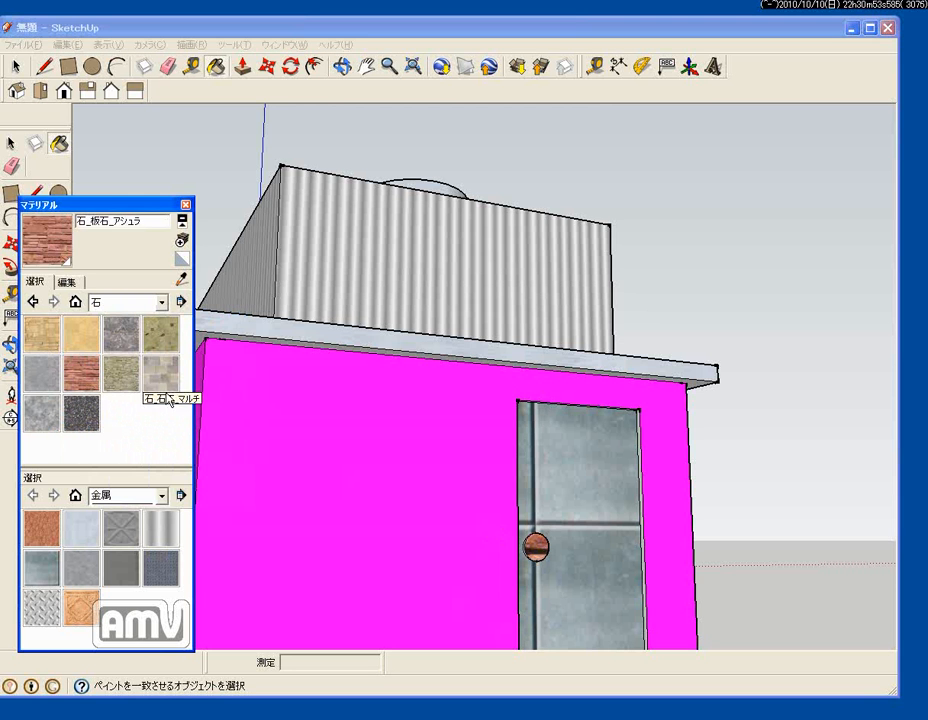
# - Paint the stern door with the light stone material 石_スタンドアロン_アシュラ_薄 and collapse the Materials window
pyautogui.click(44, 334)
pyautogui.click(597, 500)
pyautogui.moveTo(597, 500)
pyautogui.mouseDown(button='middle')
pyautogui.moveTo(571, 572)
pyautogui.moveTo(447, 605)
pyautogui.moveTo(570, 580)
pyautogui.moveTo(543, 586)
pyautogui.moveTo(516, 615)
pyautogui.mouseUp(button='middle')
pyautogui.scroll(-5, 515, 615)
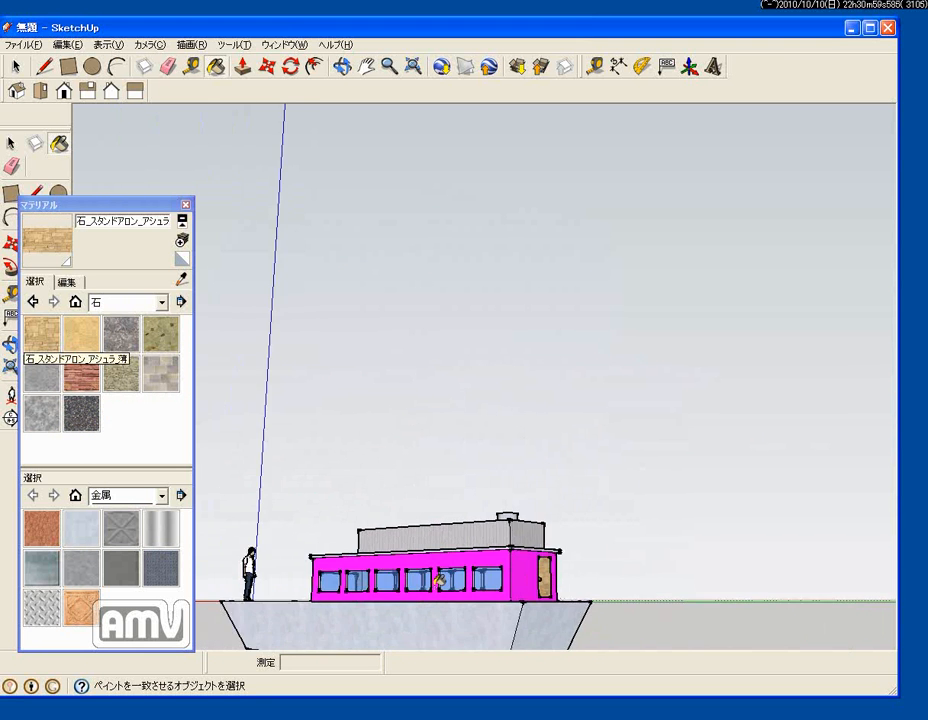
pyautogui.click(148, 204)
# - Try a ground-level rectangle of about 13570 by 11229 mm around the boat's stern half, and undo it
pyautogui.moveTo(378, 560)
pyautogui.mouseDown(button='middle')
pyautogui.moveTo(408, 621)
pyautogui.moveTo(549, 607)
pyautogui.moveTo(531, 628)
pyautogui.moveTo(346, 625)
pyautogui.mouseUp(button='middle')
pyautogui.press('b')
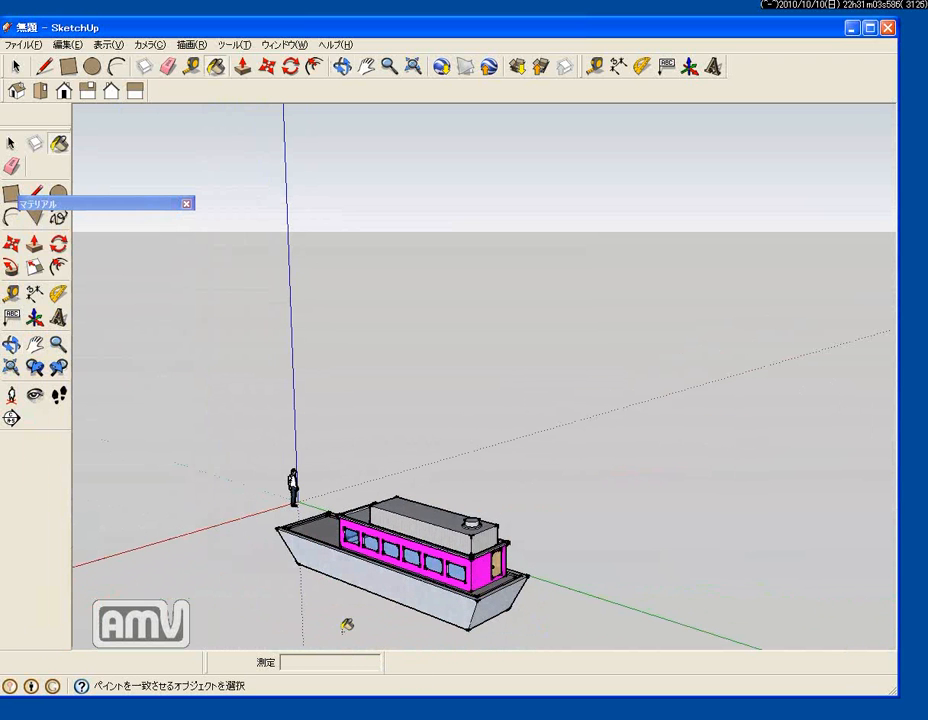
pyautogui.click(11, 192)
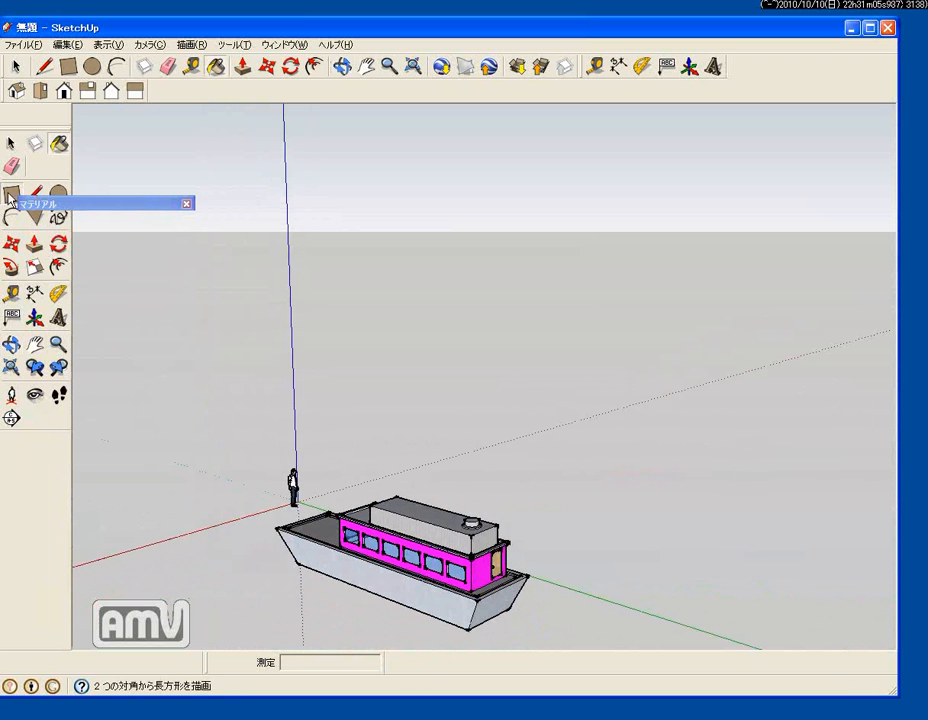
pyautogui.click(35, 347)
pyautogui.moveTo(383, 610); pyautogui.dragTo(486, 425)
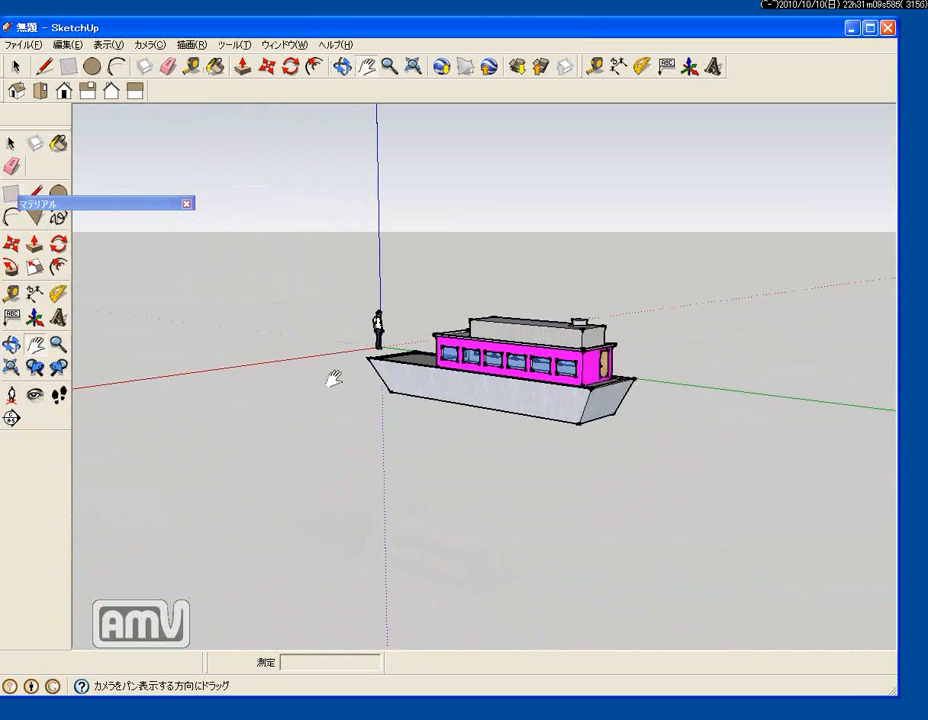
pyautogui.click(11, 193)
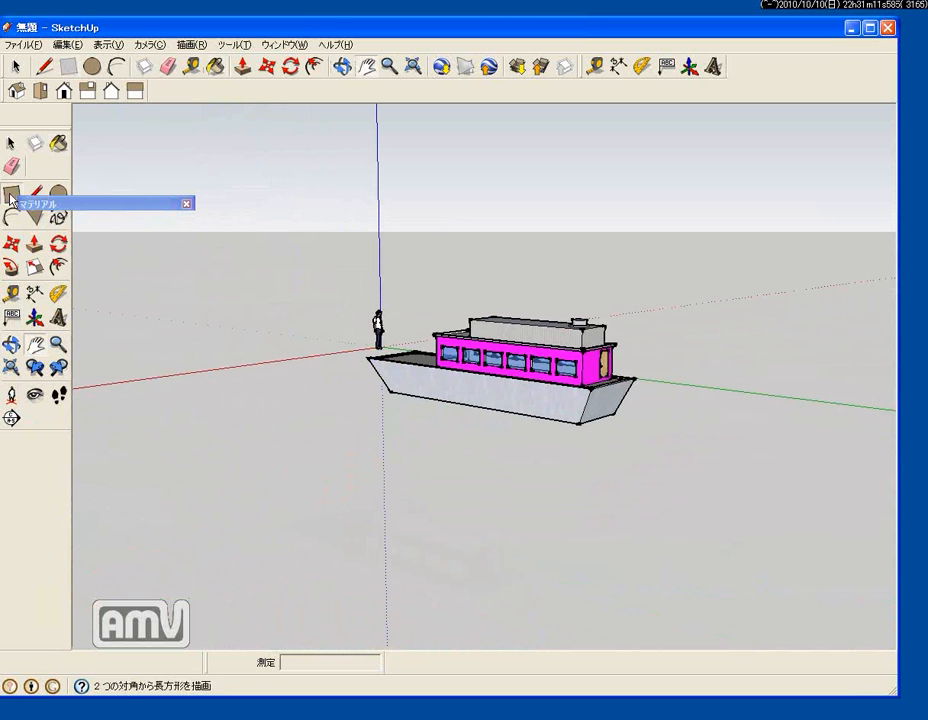
pyautogui.click(300, 417)
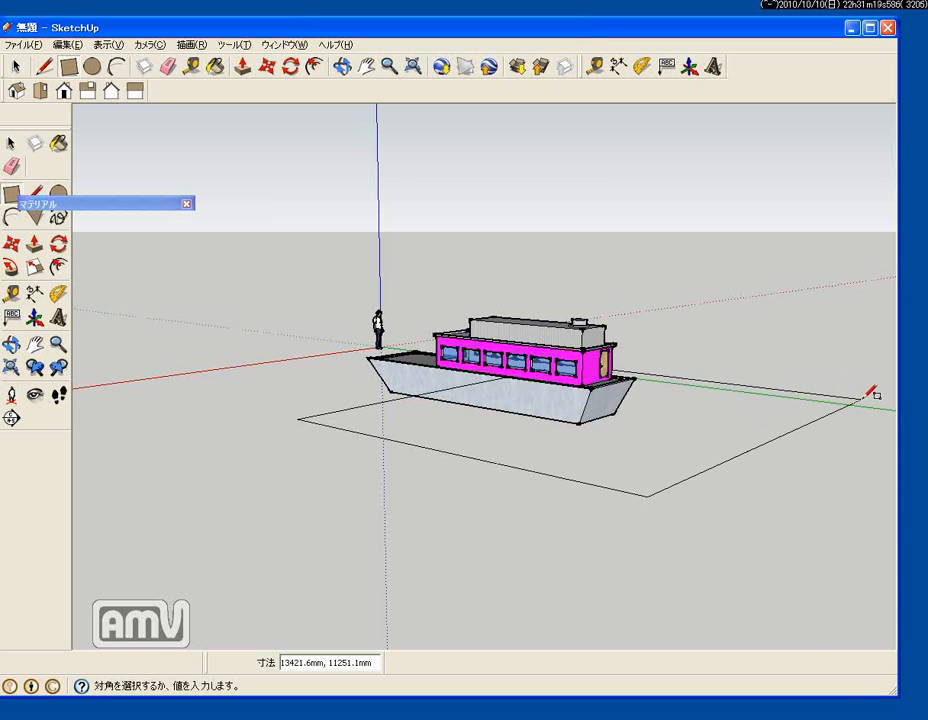
pyautogui.click(864, 398)
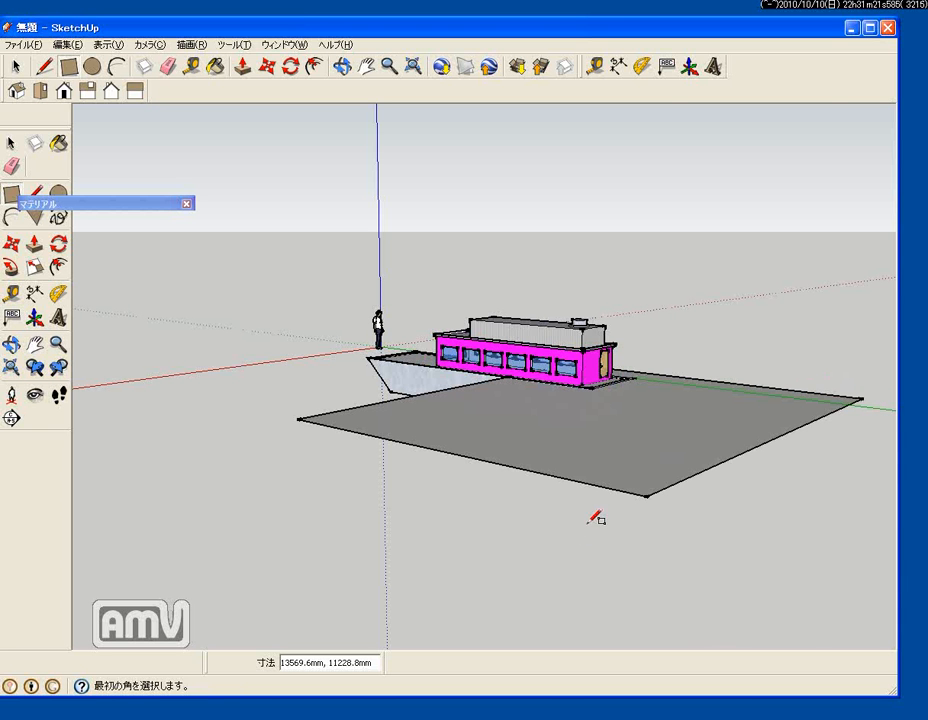
pyautogui.click(66, 44)
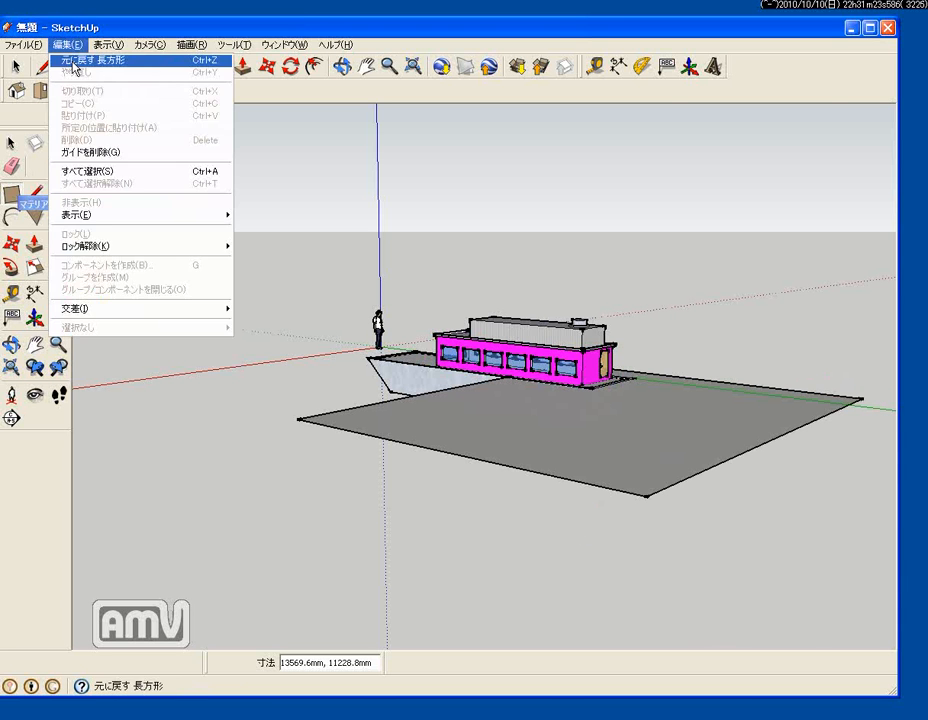
pyautogui.click(74, 60)
# - Draw a rectangle of about 695 by 730 mm in the empty space below the boat
pyautogui.moveTo(334, 427); pyautogui.dragTo(340, 418, button='middle')
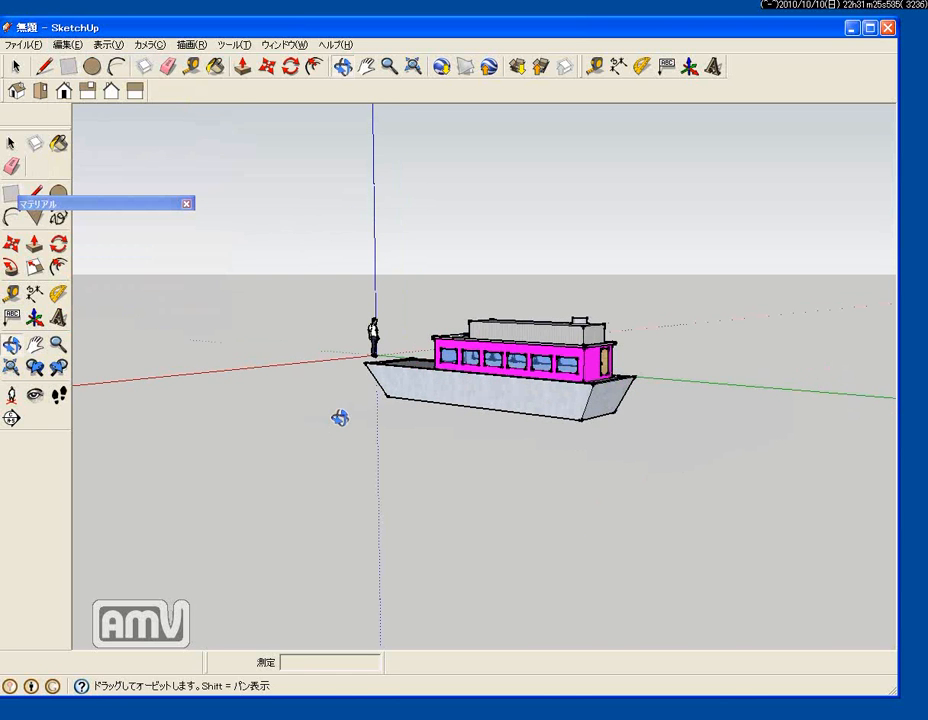
pyautogui.click(35, 344)
pyautogui.moveTo(406, 536); pyautogui.dragTo(423, 434)
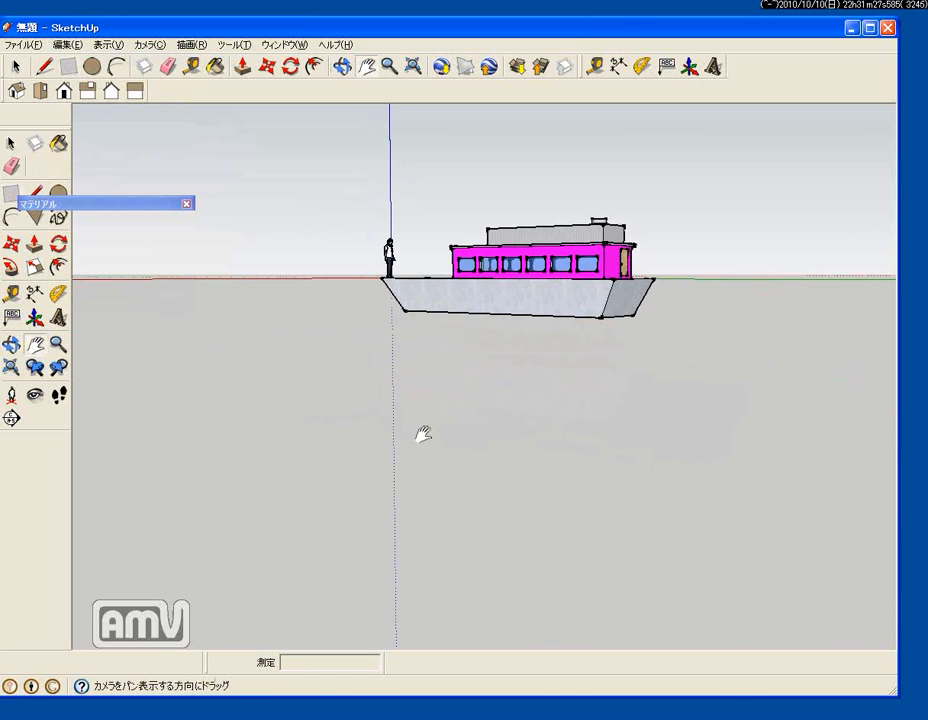
pyautogui.click(11, 193)
pyautogui.click(292, 380)
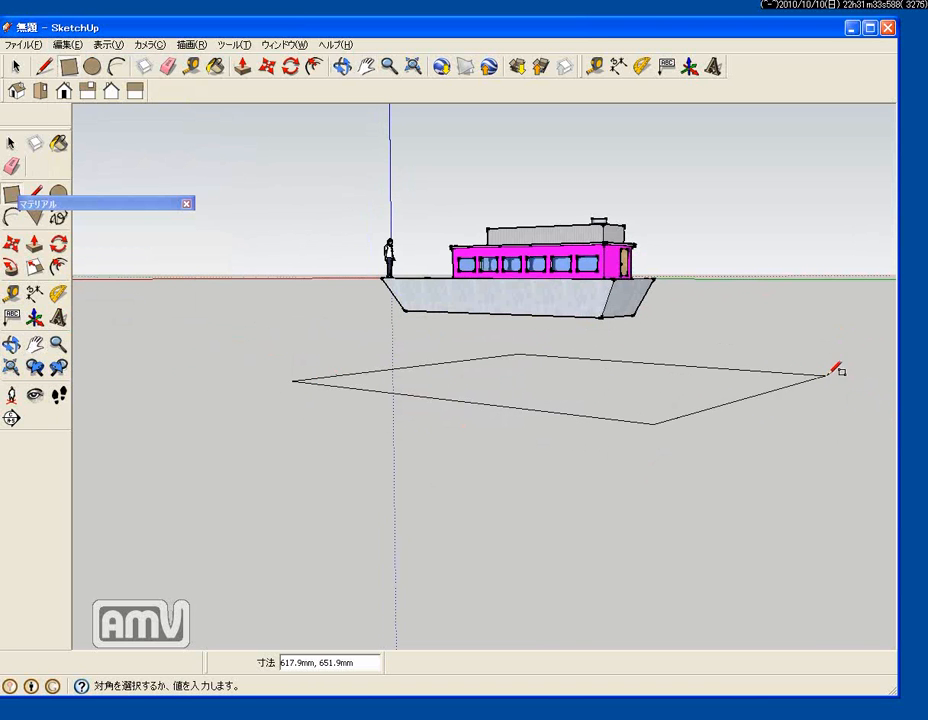
pyautogui.click(886, 375)
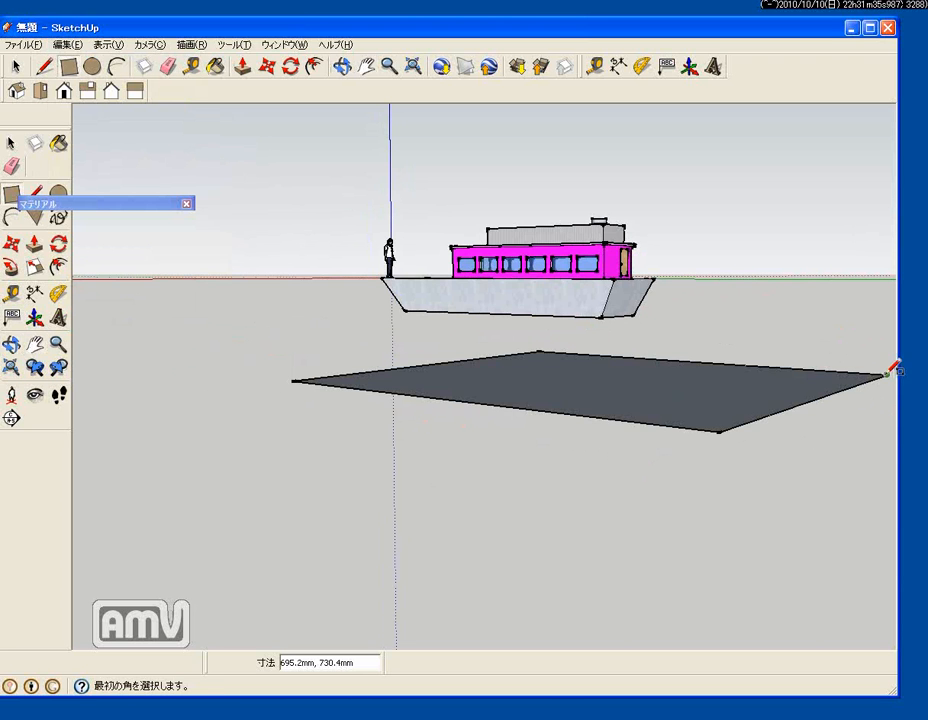
# - Try to move the new rectangle up under the hull and check its position from above
pyautogui.click(14, 245)
pyautogui.click(563, 388)
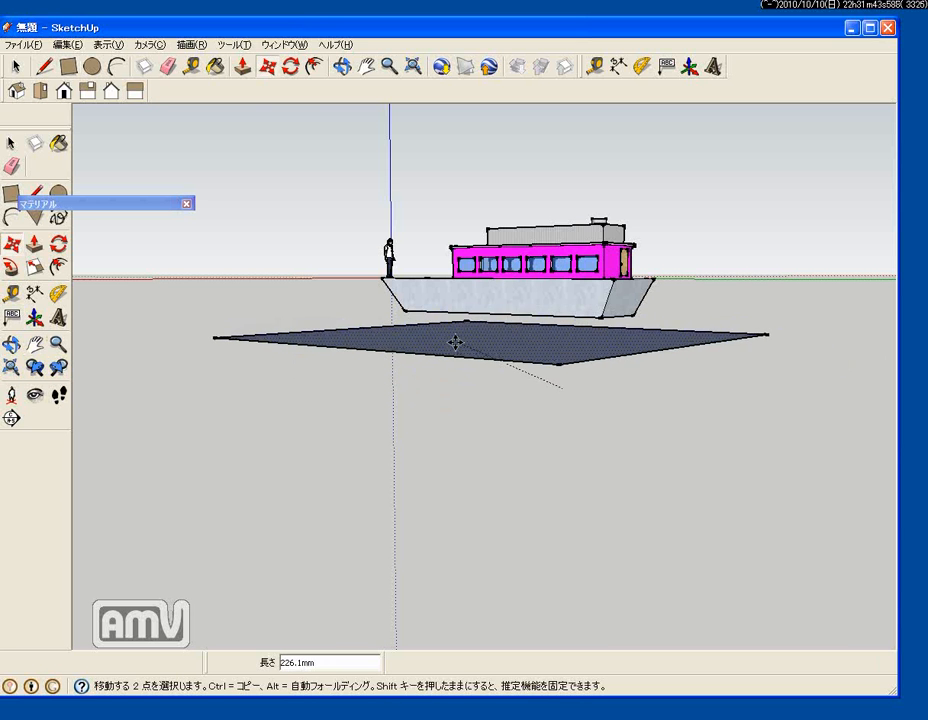
pyautogui.click(498, 303)
pyautogui.moveTo(498, 303); pyautogui.dragTo(520, 404, button='middle')
pyautogui.scroll(-5, 479, 460)
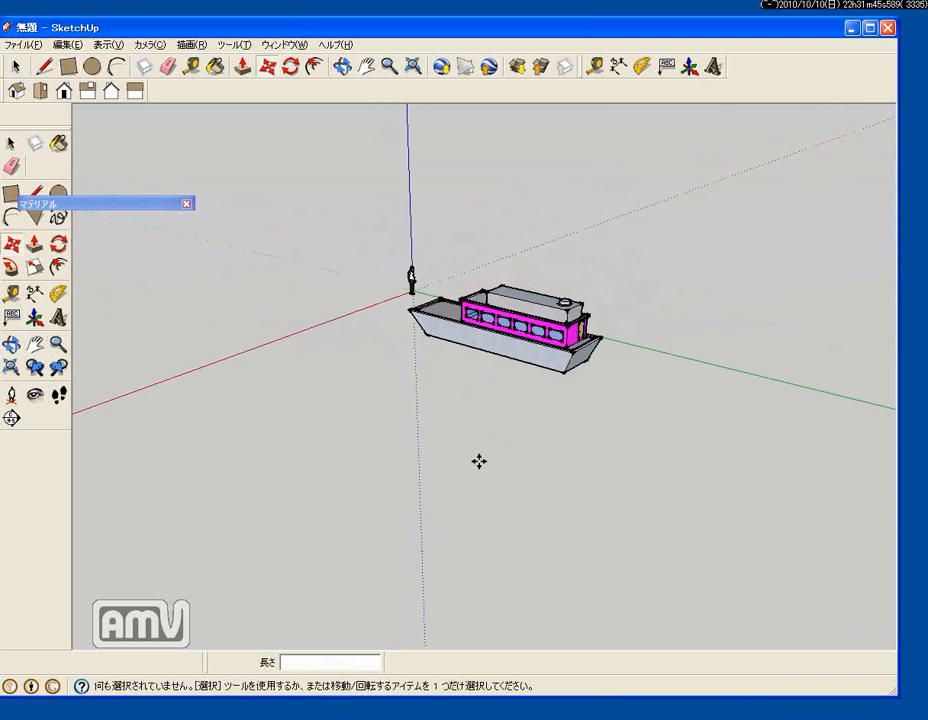
pyautogui.scroll(-3, 485, 505)
pyautogui.scroll(4, 490, 500)
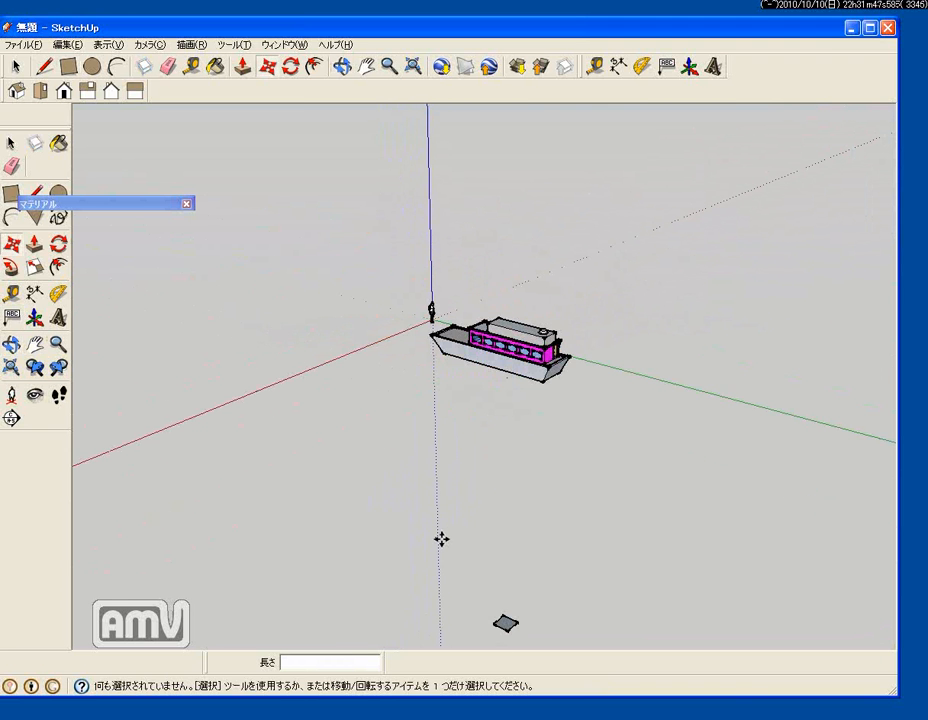
# - Undo the rectangle's move and the rectangle itself
pyautogui.click(66, 45)
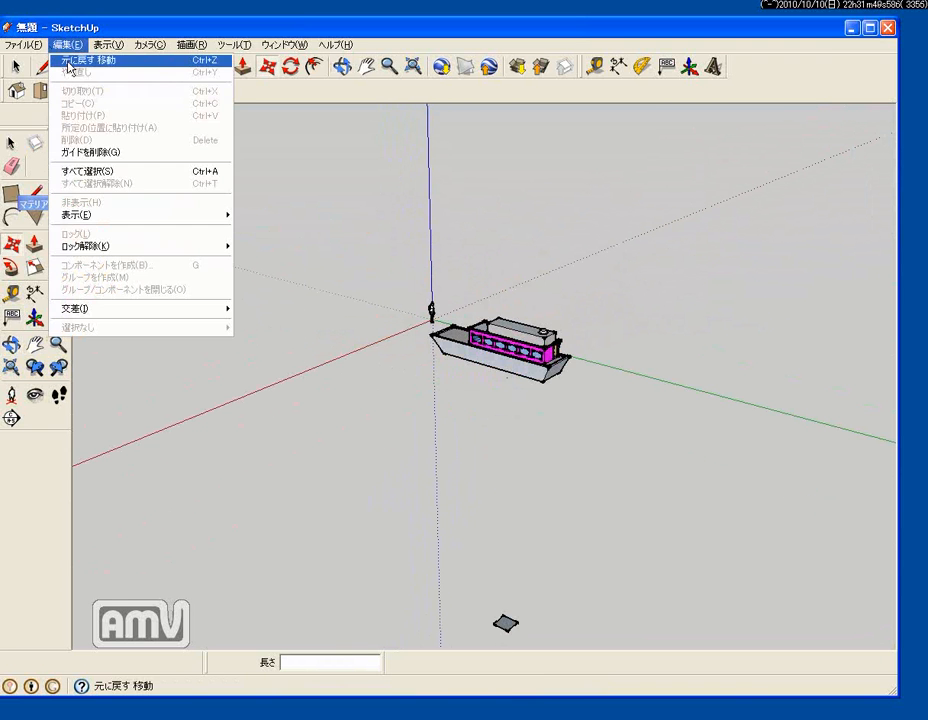
pyautogui.click(70, 62)
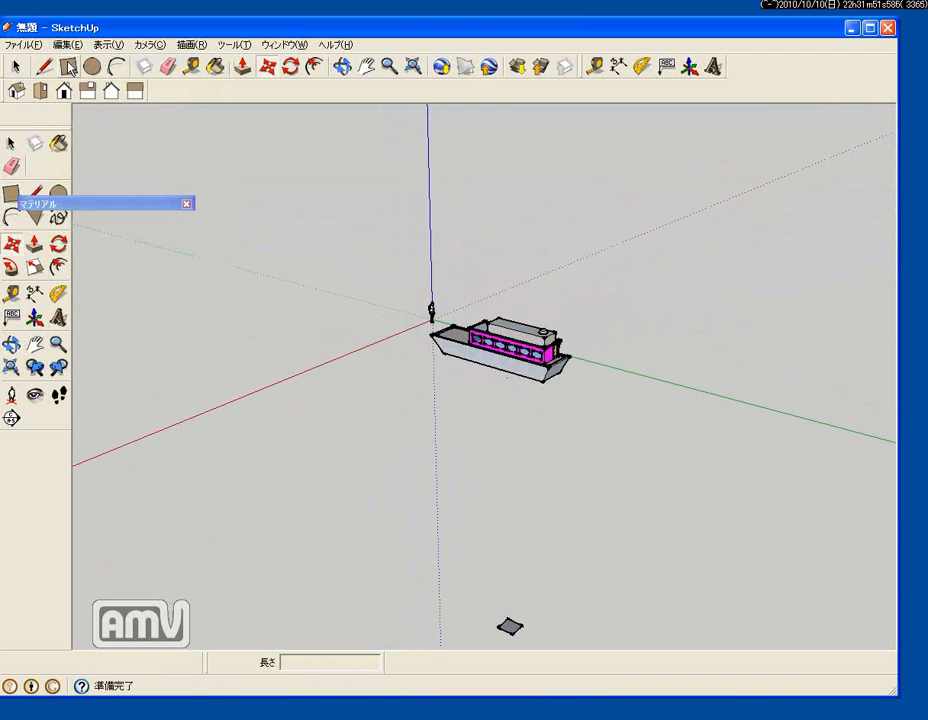
pyautogui.click(68, 45)
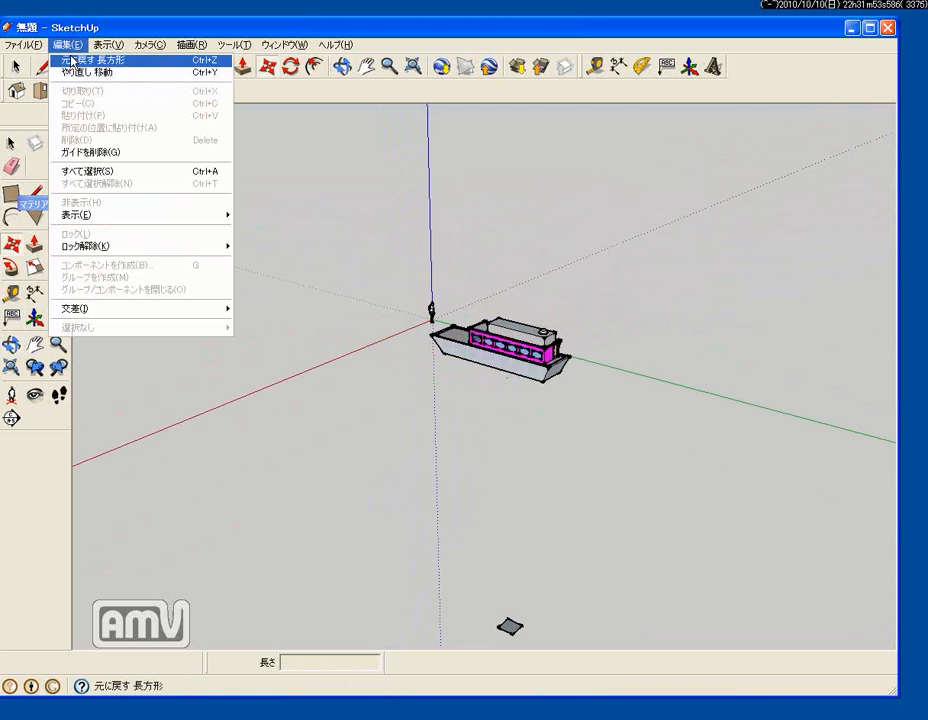
pyautogui.click(70, 62)
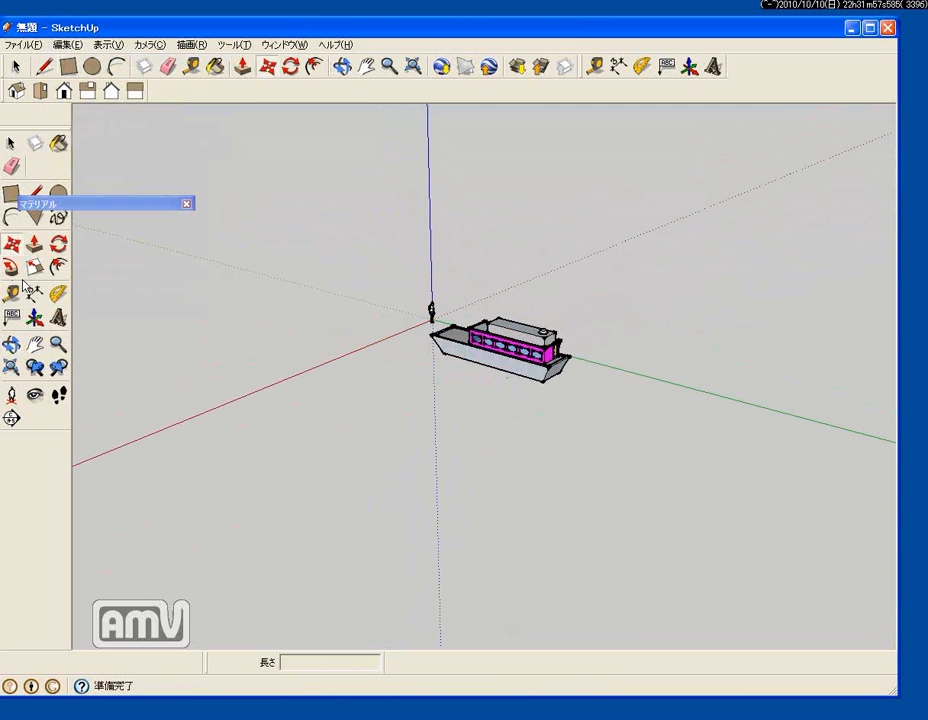
# - Try a large ground-level rectangle from in front of the hull to well beyond the stern, and undo it
pyautogui.click(10, 190)
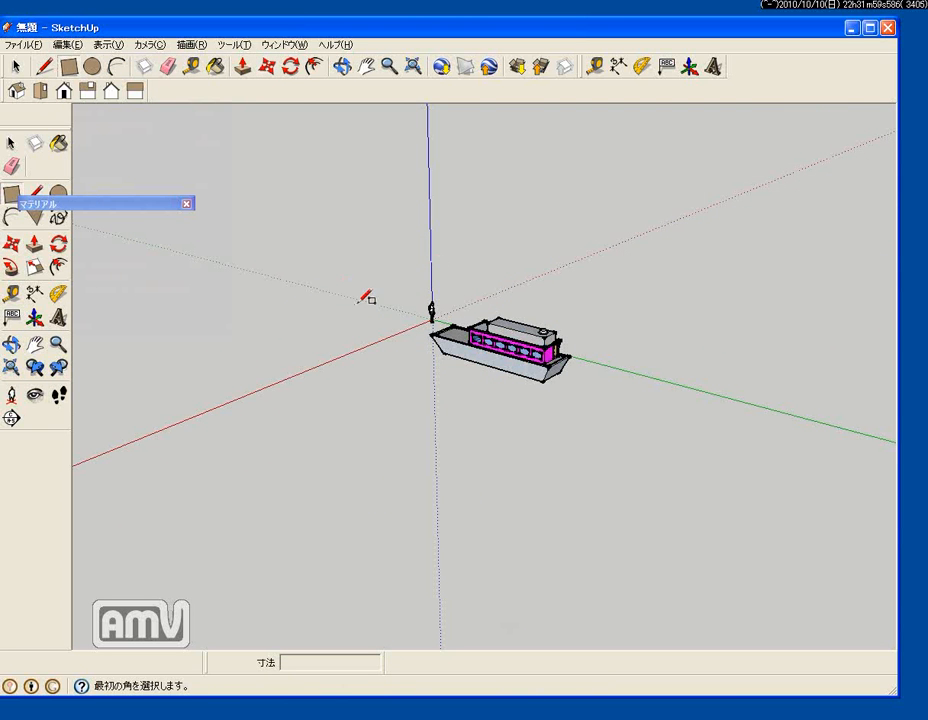
pyautogui.click(407, 375)
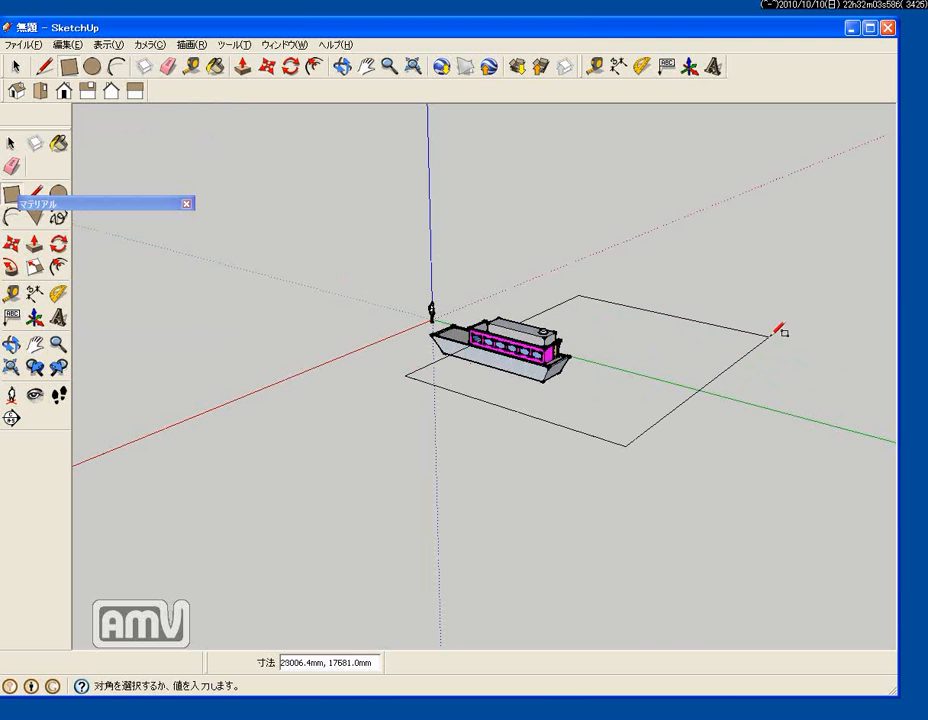
pyautogui.click(769, 336)
pyautogui.moveTo(780, 330); pyautogui.dragTo(726, 454, button='middle')
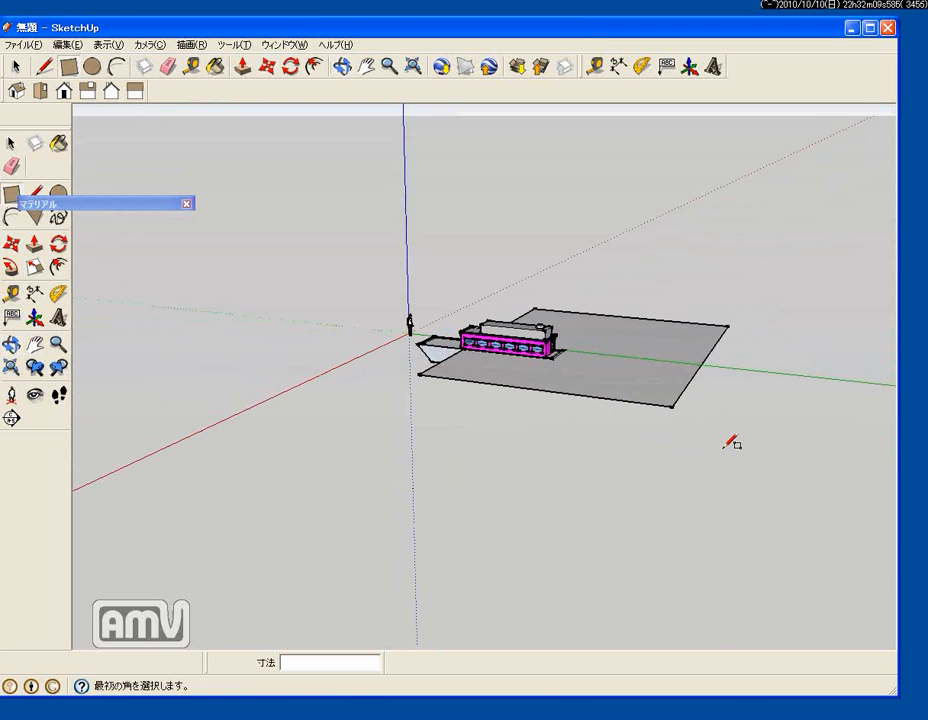
pyautogui.click(67, 44)
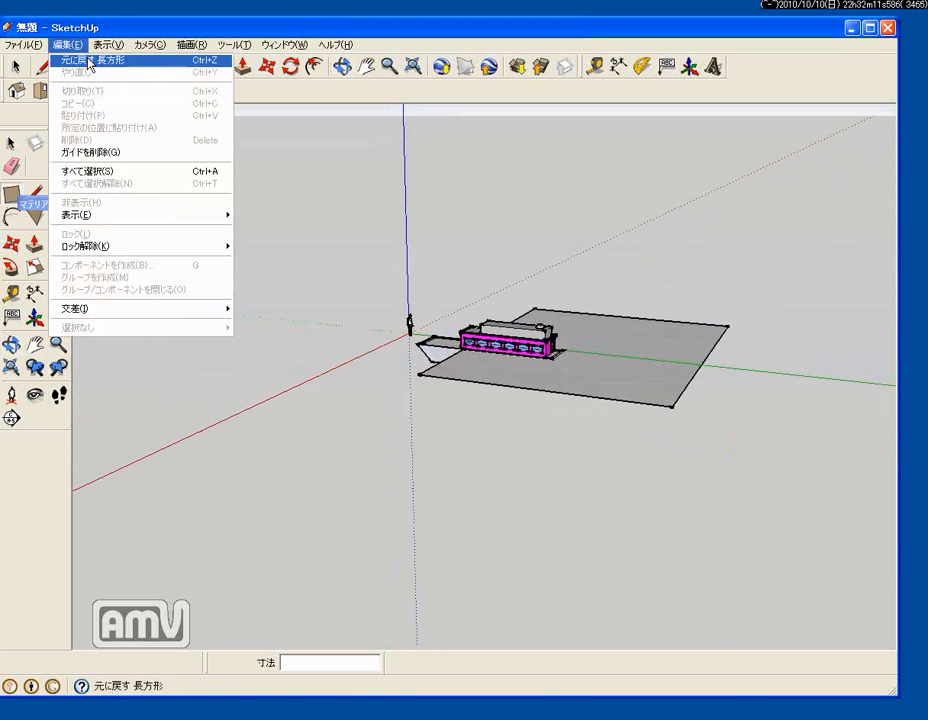
pyautogui.click(92, 62)
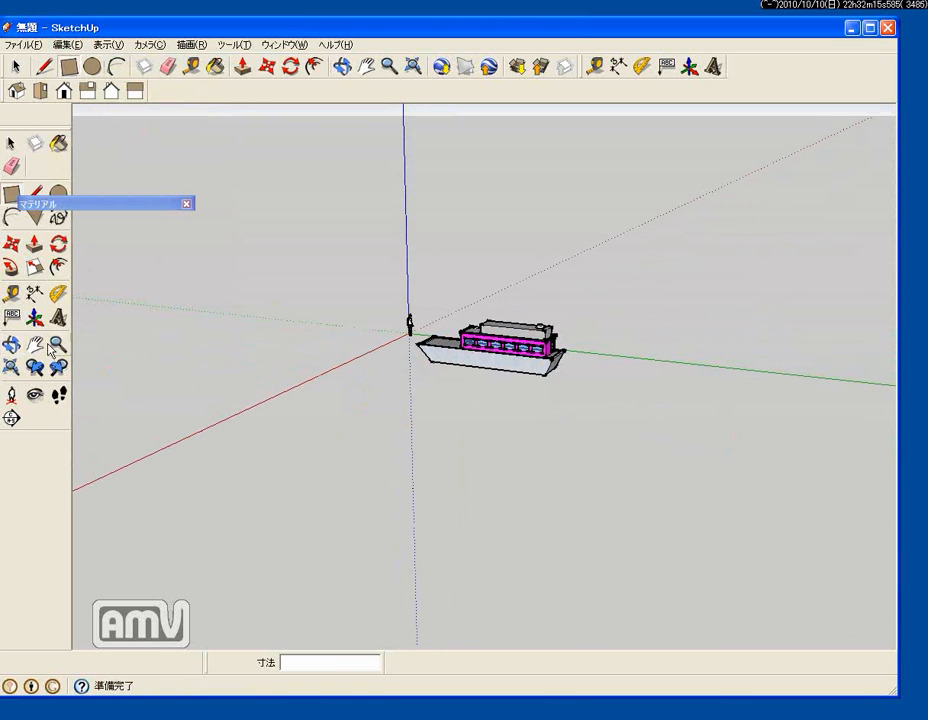
# - Draw a long, narrow upright rectangle below the hull, reaching past both the bow and the stern
pyautogui.press('h')
pyautogui.moveTo(234, 425); pyautogui.dragTo(281, 391)
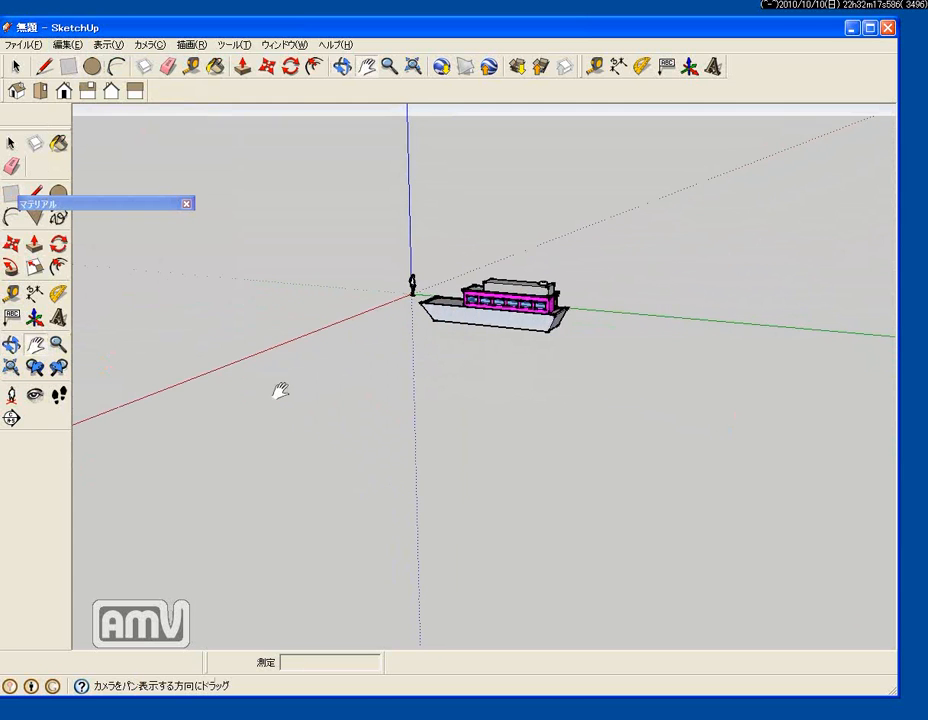
pyautogui.moveTo(424, 421); pyautogui.dragTo(423, 325, button='middle')
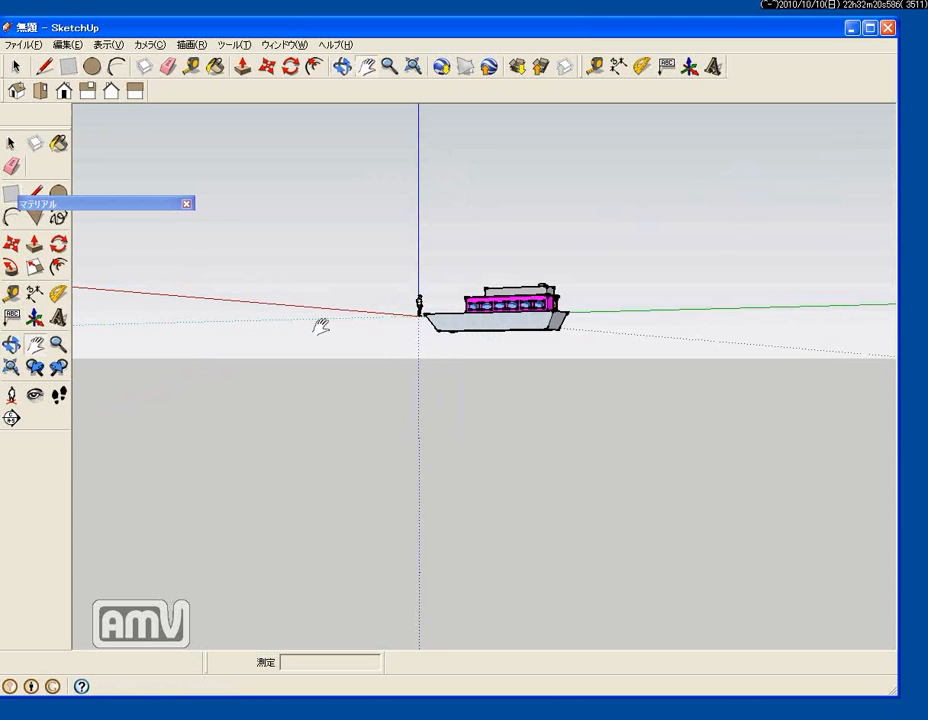
pyautogui.click(11, 195)
pyautogui.click(366, 350)
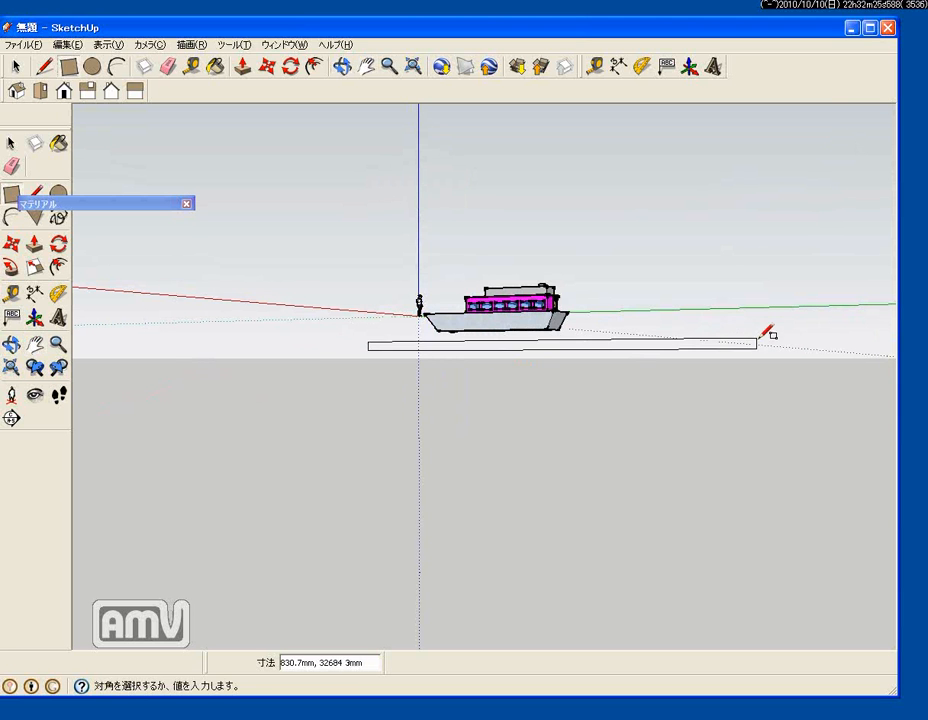
pyautogui.click(808, 372)
# - Push/Pull the upright rectangle sideways about 18843 mm into a wide flat slab
pyautogui.moveTo(815, 367); pyautogui.dragTo(379, 373, button='middle')
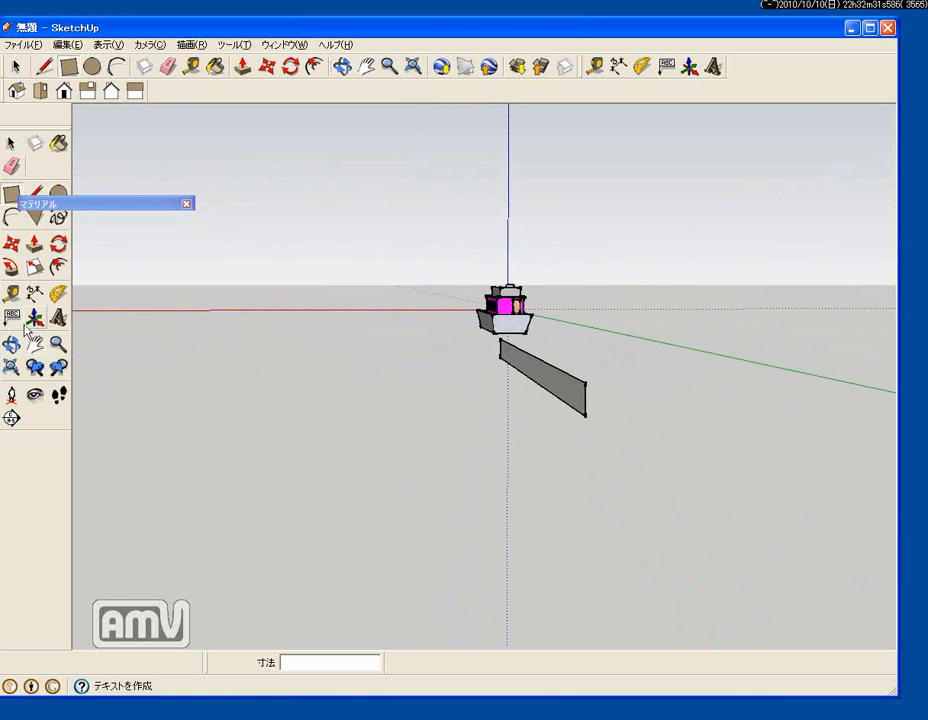
pyautogui.click(34, 243)
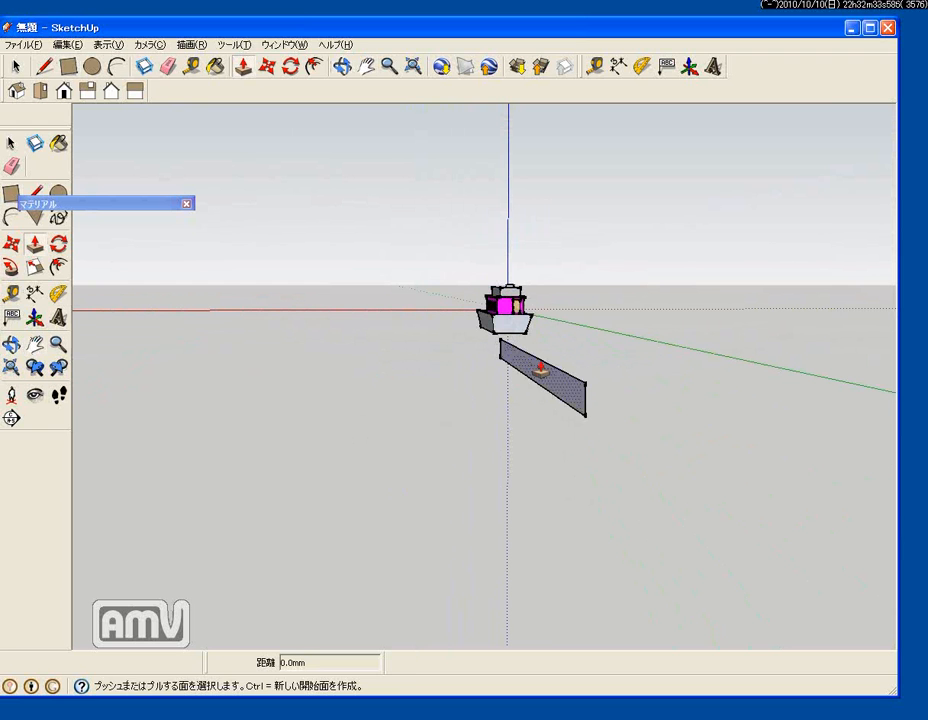
pyautogui.moveTo(535, 371); pyautogui.dragTo(264, 368)
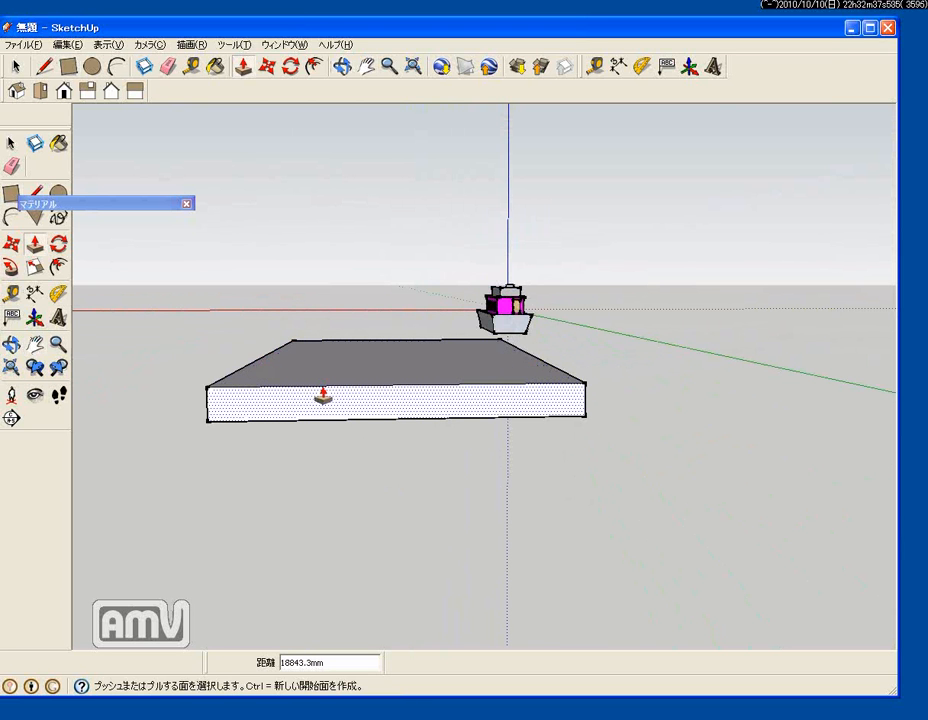
pyautogui.moveTo(454, 399); pyautogui.dragTo(668, 428, button='middle')
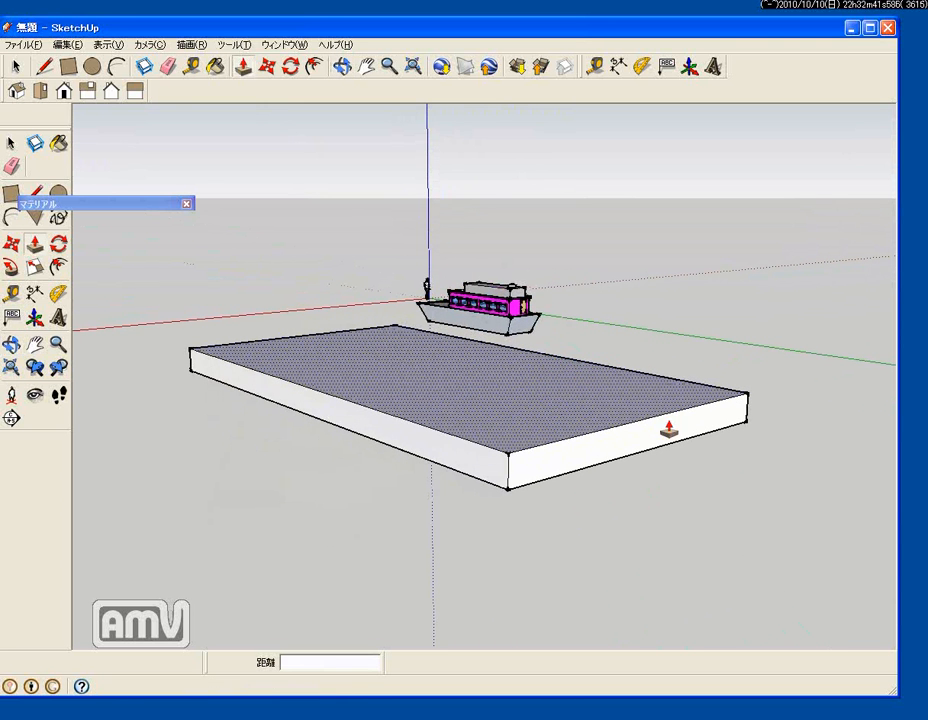
# - Paint the slab's top and side faces with the water material 水_きらめき and move the collapsed materials window out of the way
pyautogui.click(88, 204)
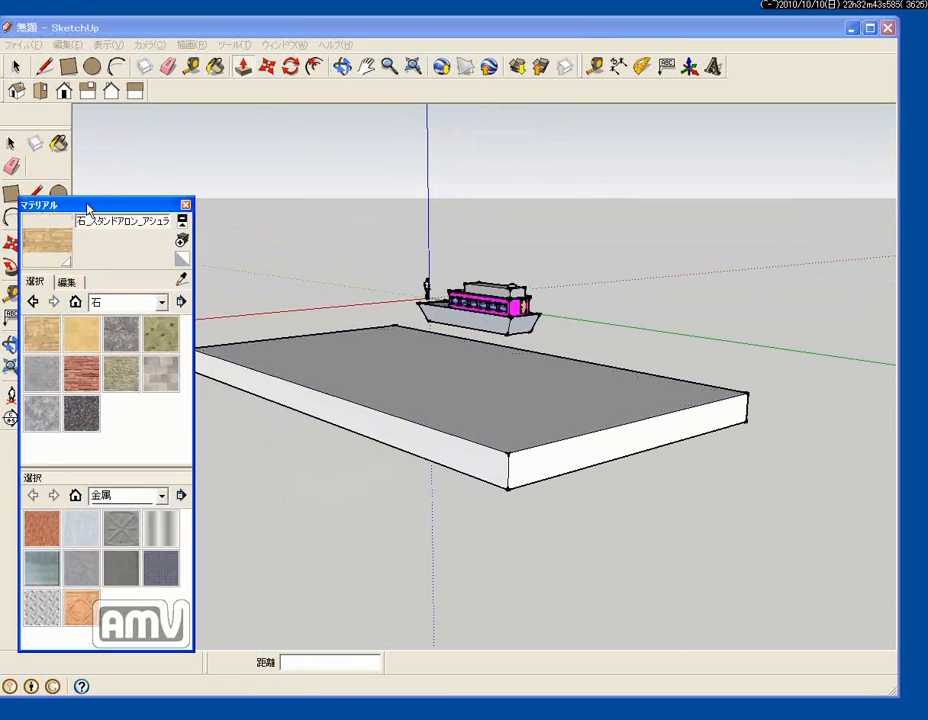
pyautogui.click(161, 302)
pyautogui.click(150, 428)
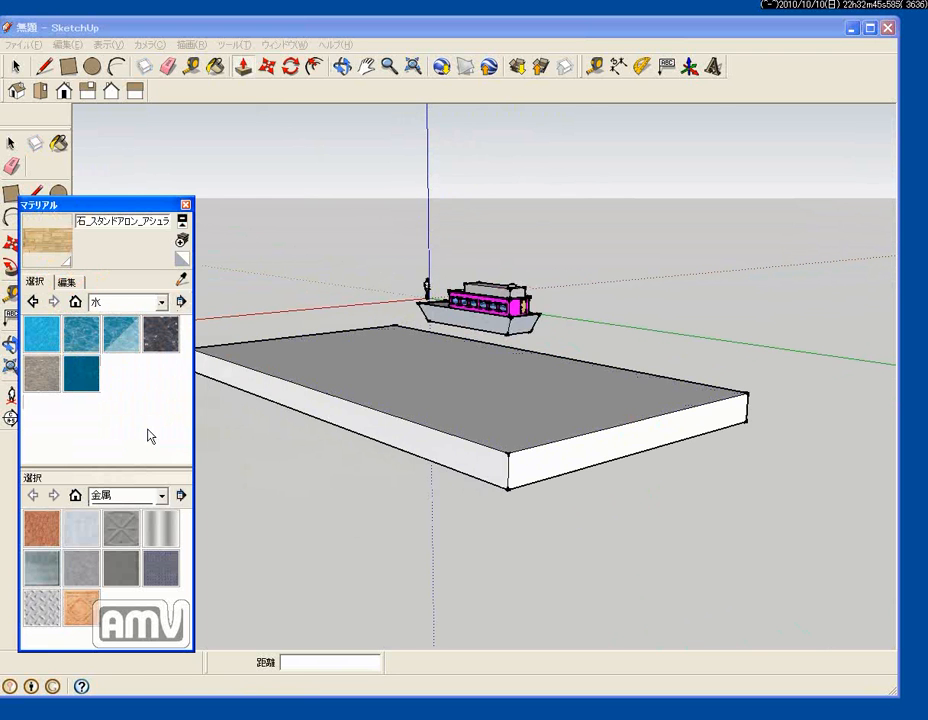
pyautogui.click(64, 374)
pyautogui.click(400, 377)
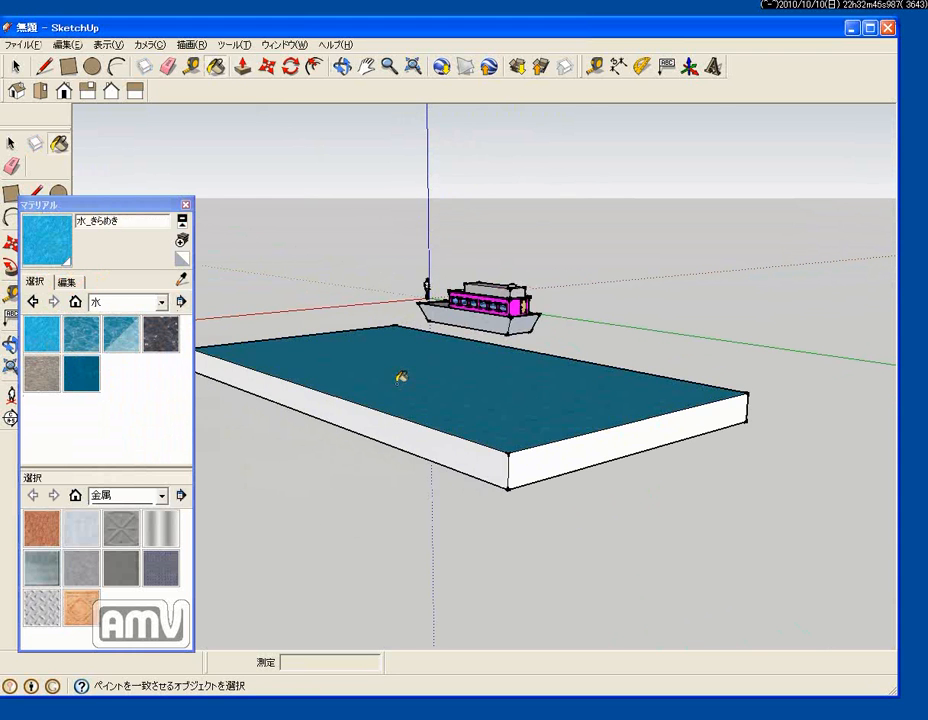
pyautogui.click(392, 432)
pyautogui.click(540, 450)
pyautogui.moveTo(540, 450)
pyautogui.mouseDown(button='middle')
pyautogui.moveTo(222, 468)
pyautogui.moveTo(370, 440)
pyautogui.moveTo(424, 325)
pyautogui.moveTo(443, 253)
pyautogui.moveTo(450, 270)
pyautogui.mouseUp(button='middle')
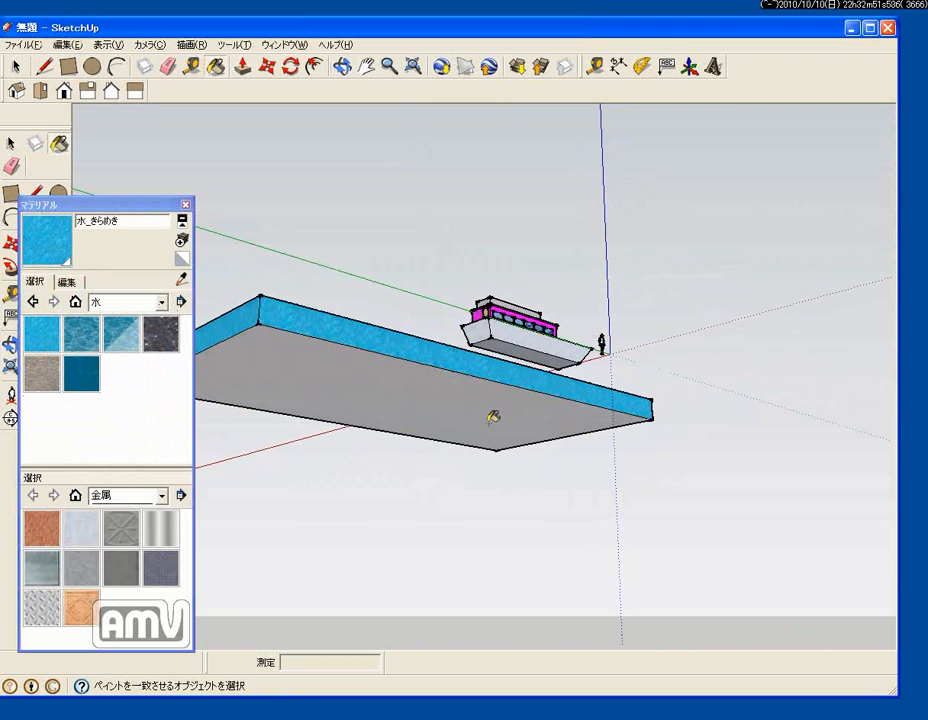
pyautogui.moveTo(493, 417); pyautogui.dragTo(548, 428, button='middle')
pyautogui.moveTo(620, 398); pyautogui.dragTo(499, 420, button='middle')
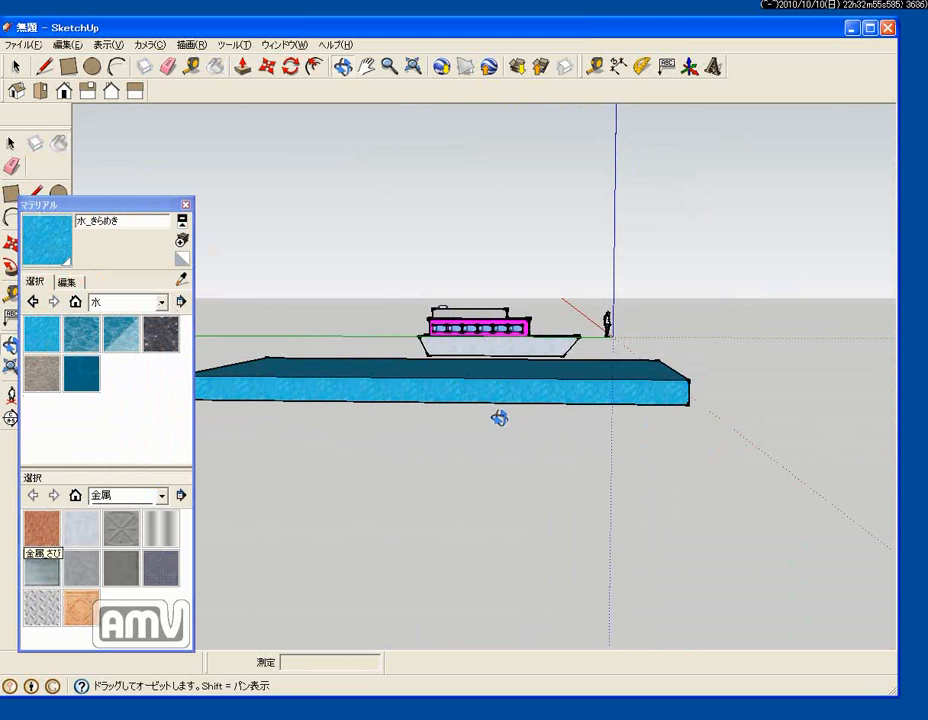
pyautogui.click(30, 206)
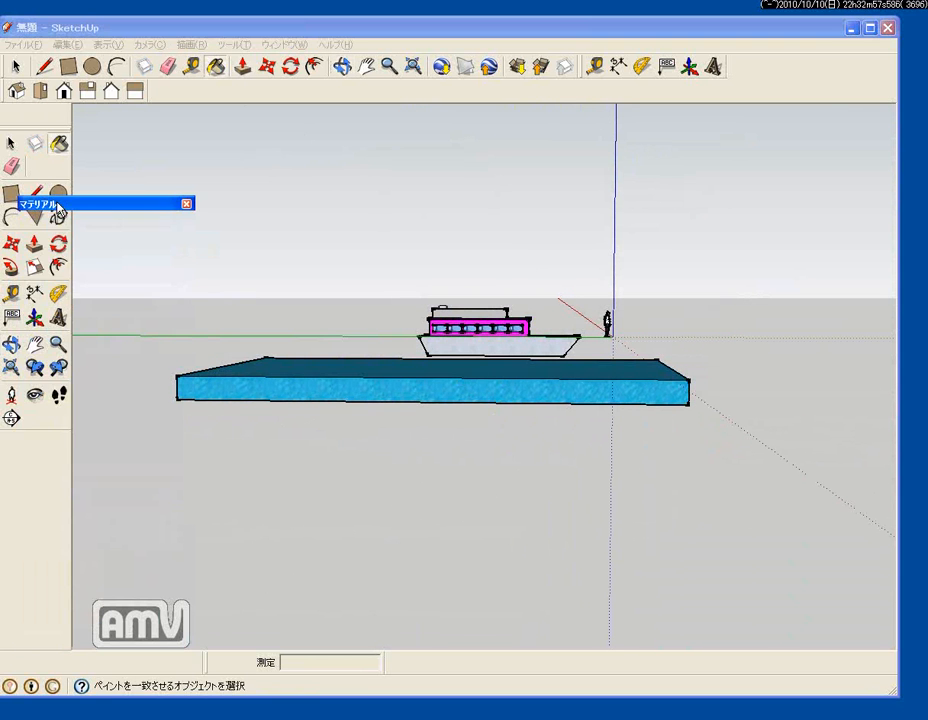
pyautogui.moveTo(58, 206); pyautogui.dragTo(0, 445)
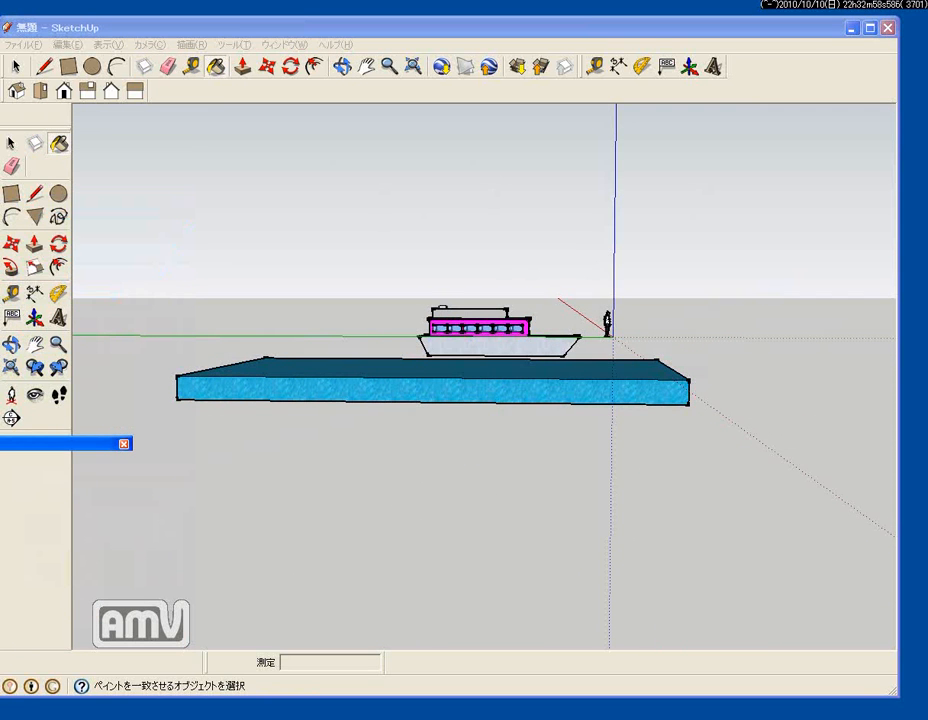
# - Move the slab's top face up about 1575 mm so the water surface reaches the boat's hull
pyautogui.click(12, 243)
pyautogui.moveTo(93, 298); pyautogui.dragTo(318, 355, button='middle')
pyautogui.click(318, 355)
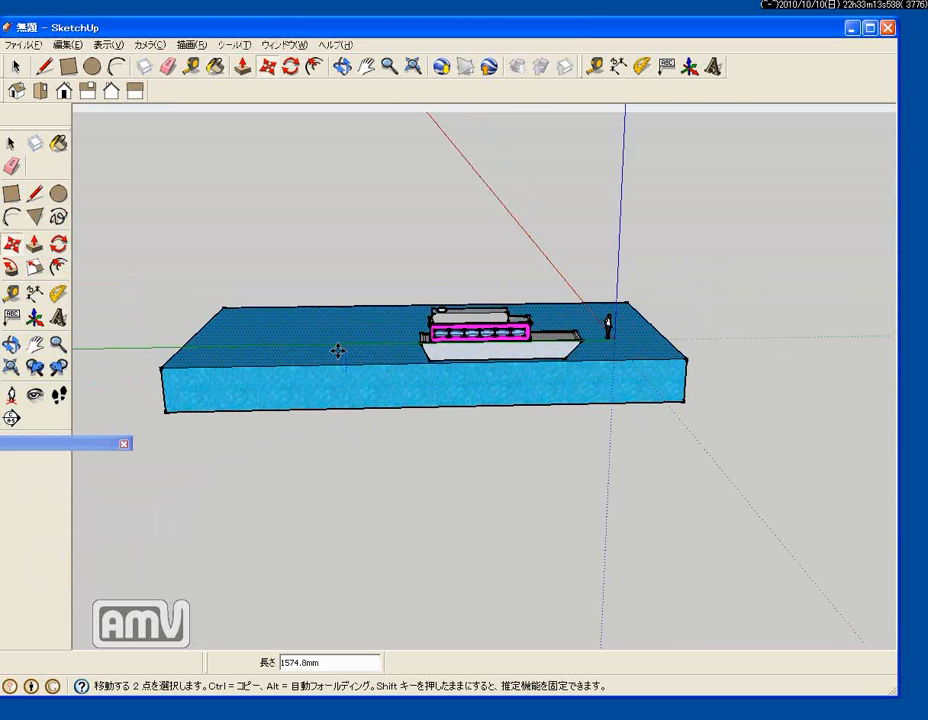
# - Push/Pull the slab's long side face nearest the boat outward to extend the water beyond the hull
pyautogui.moveTo(338, 343); pyautogui.dragTo(495, 542, button='middle')
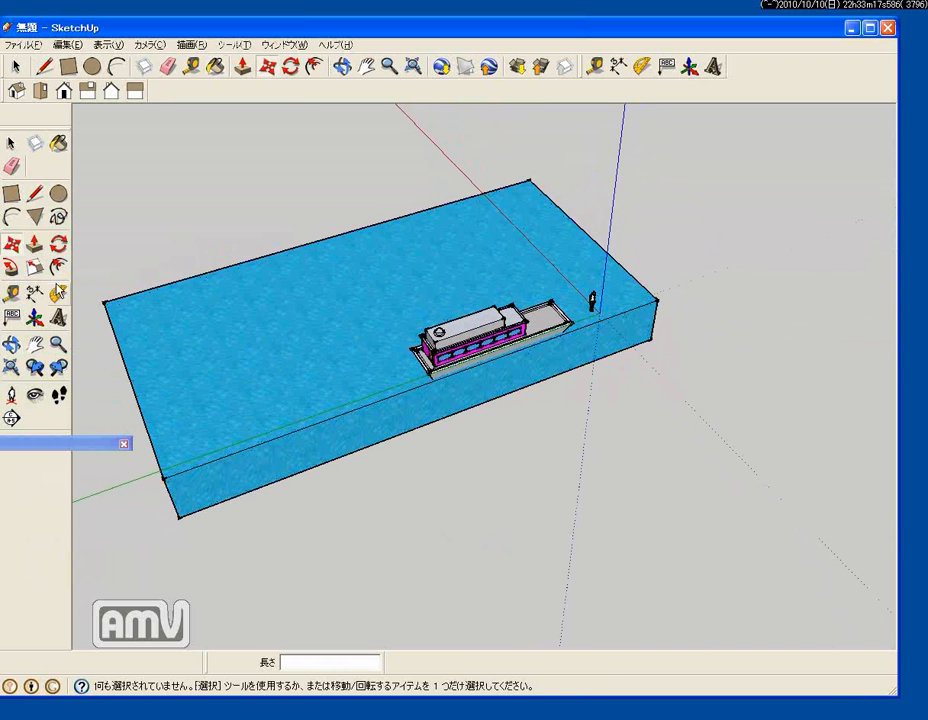
pyautogui.click(34, 243)
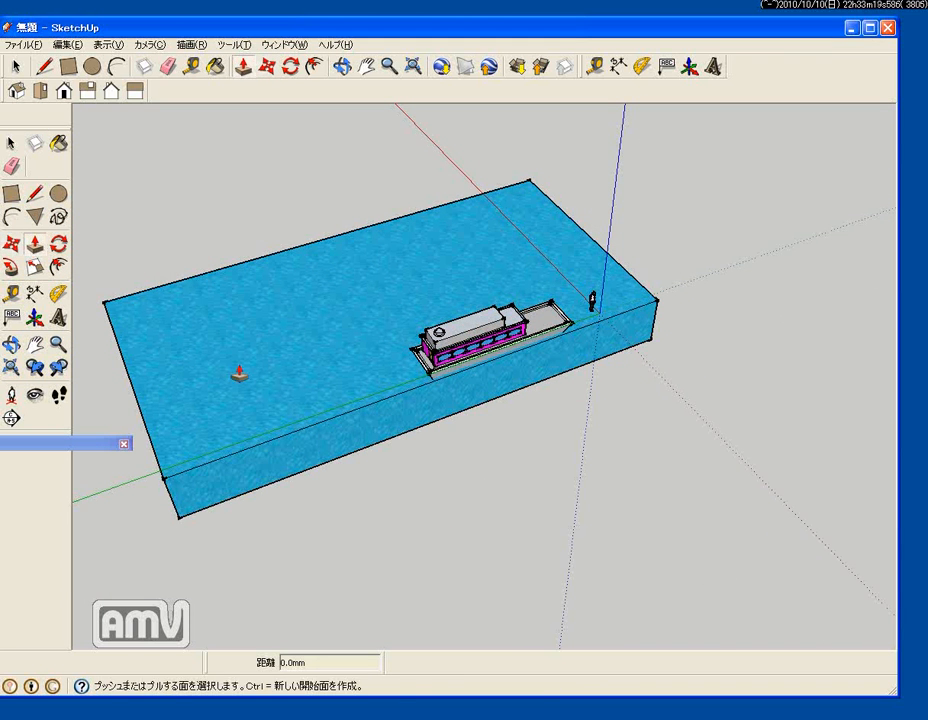
pyautogui.moveTo(452, 420); pyautogui.dragTo(518, 483)
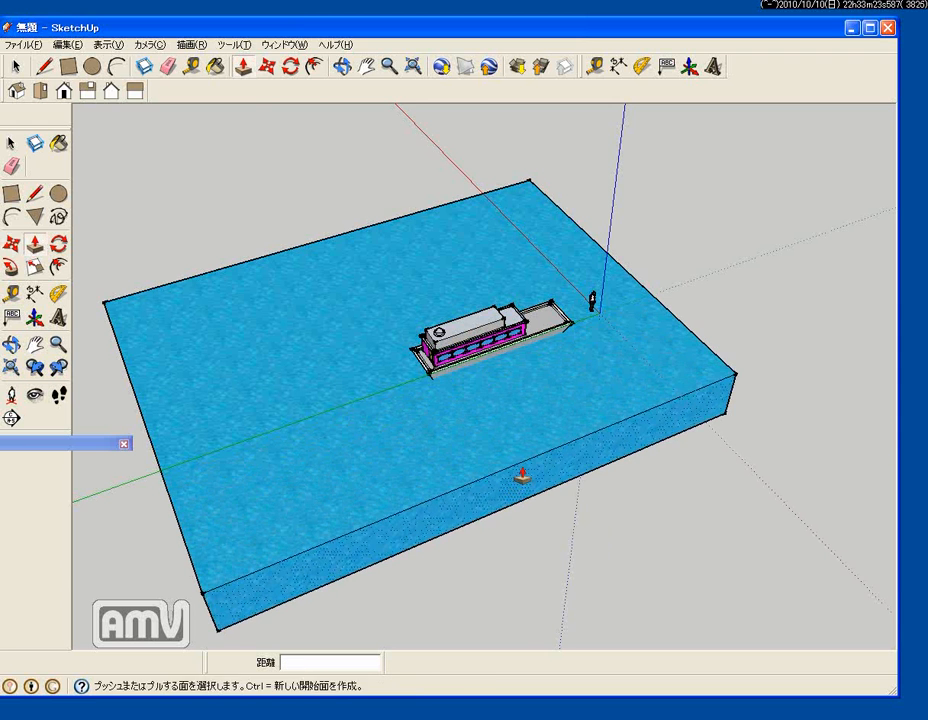
# - Move the standing man about 4437 mm from beyond the bow onto the boat's open foredeck
pyautogui.moveTo(518, 483); pyautogui.dragTo(445, 340, button='middle')
pyautogui.scroll(-1, 526, 380)
pyautogui.scroll(2, 555, 358)
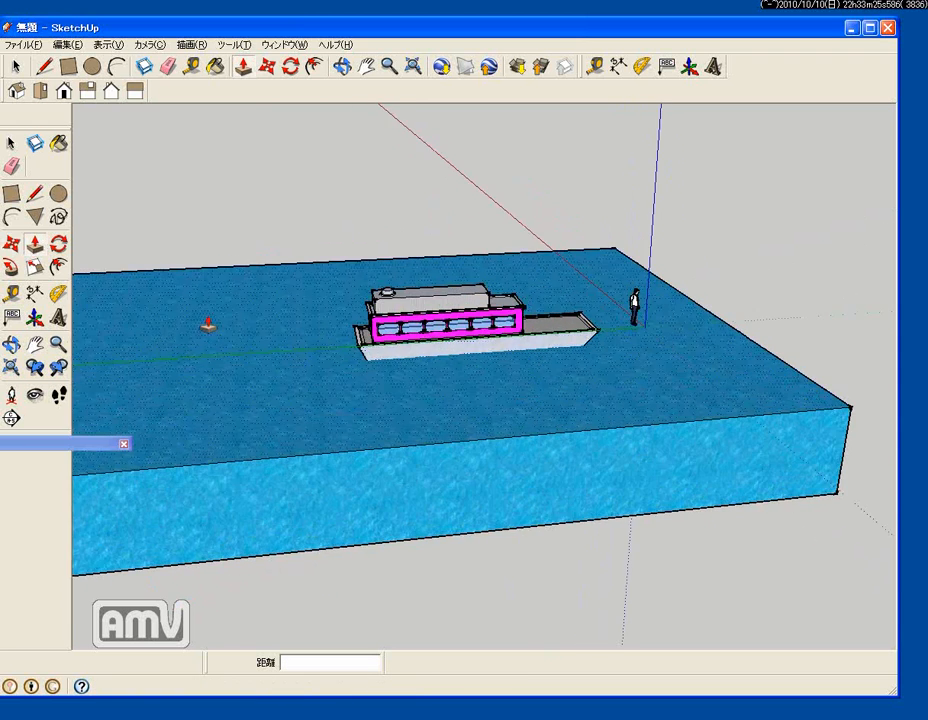
pyautogui.scroll(1, 207, 325)
pyautogui.click(12, 243)
pyautogui.click(683, 305)
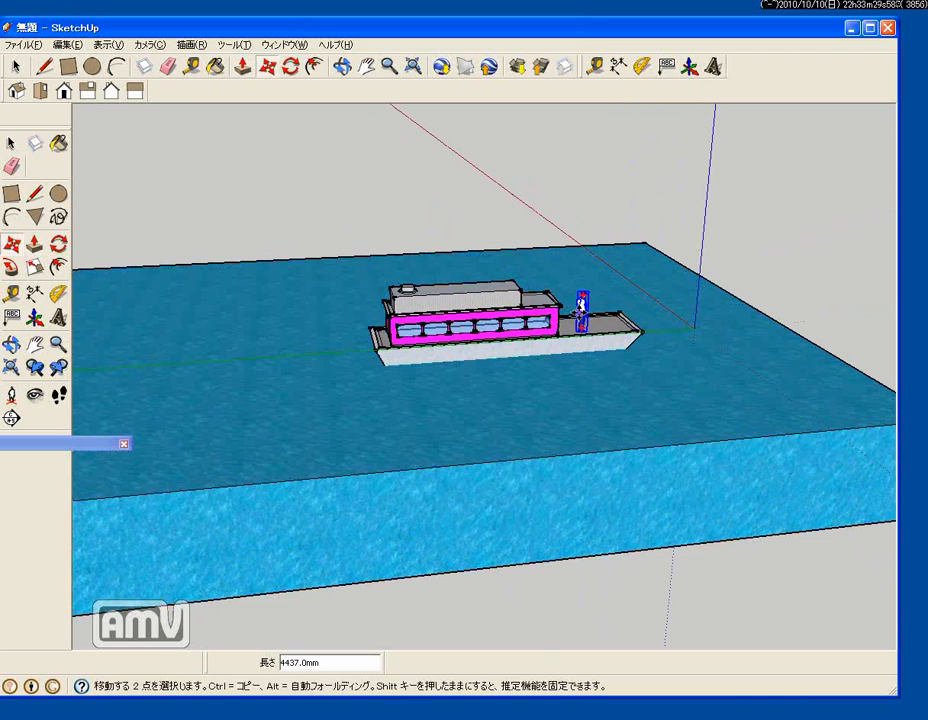
pyautogui.click(616, 321)
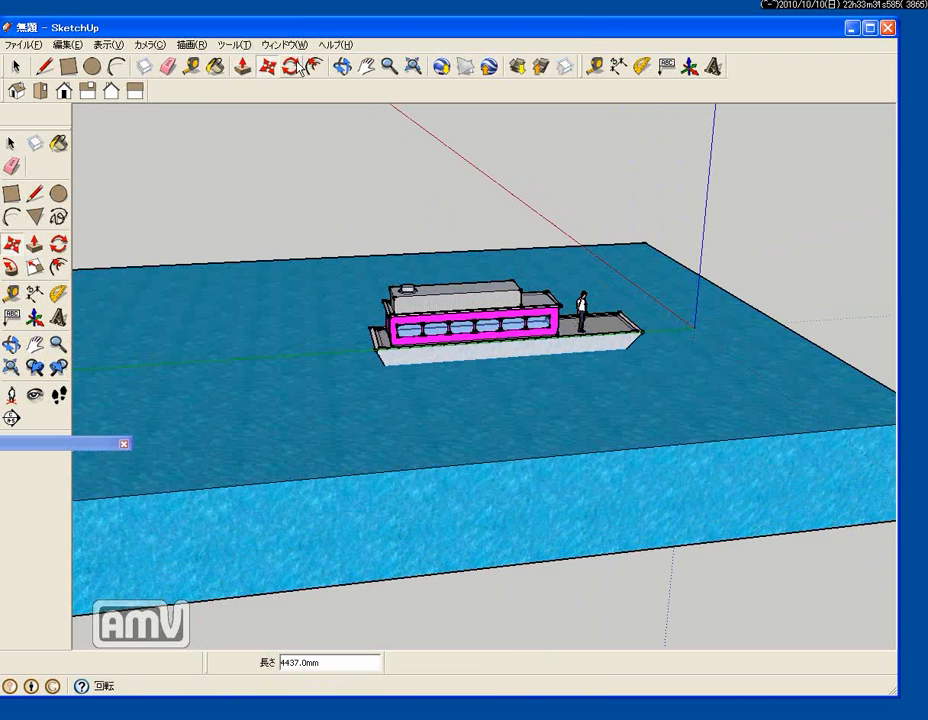
# - Try to import a Google Earth snapshot of the current view and dismiss the alert
pyautogui.click(443, 70)
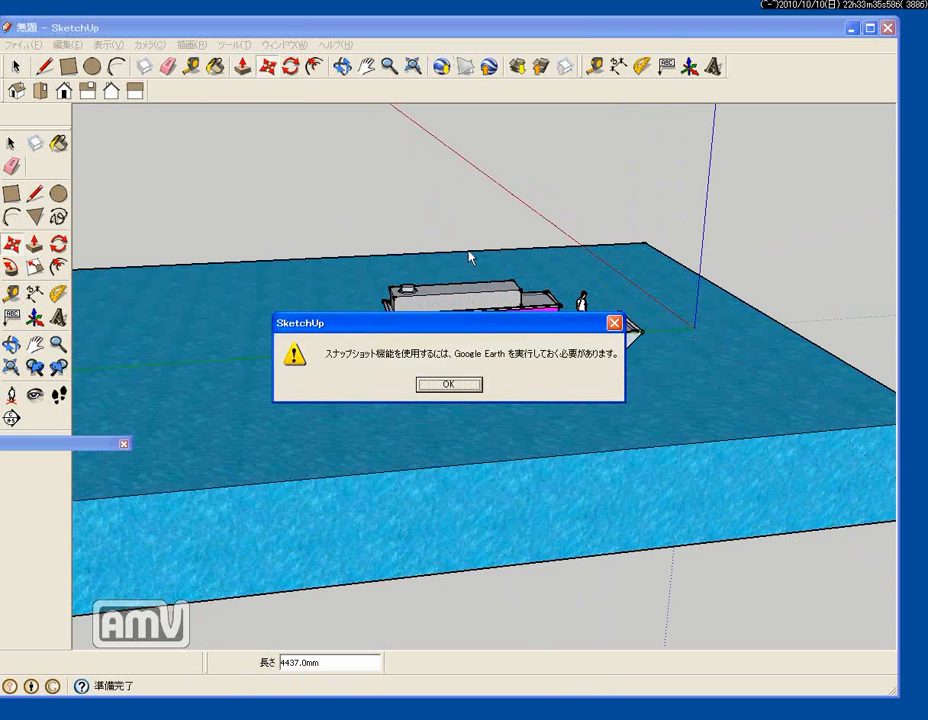
pyautogui.click(443, 385)
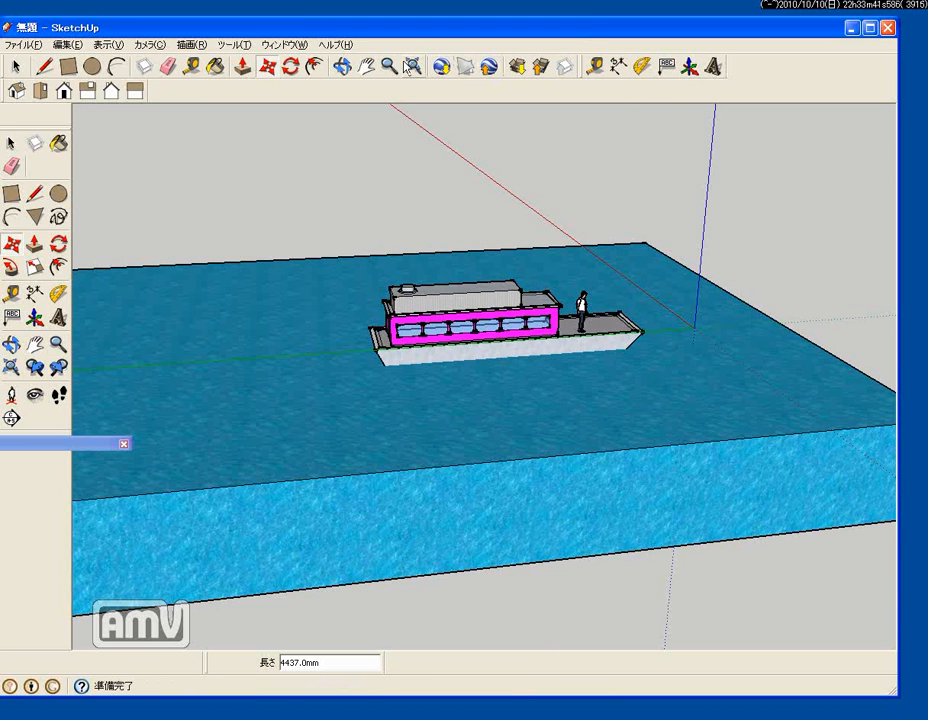
# - Insert the 2D woman component in a red top from the component sampler, placing her beside the man on the foredeck
pyautogui.click(236, 45)
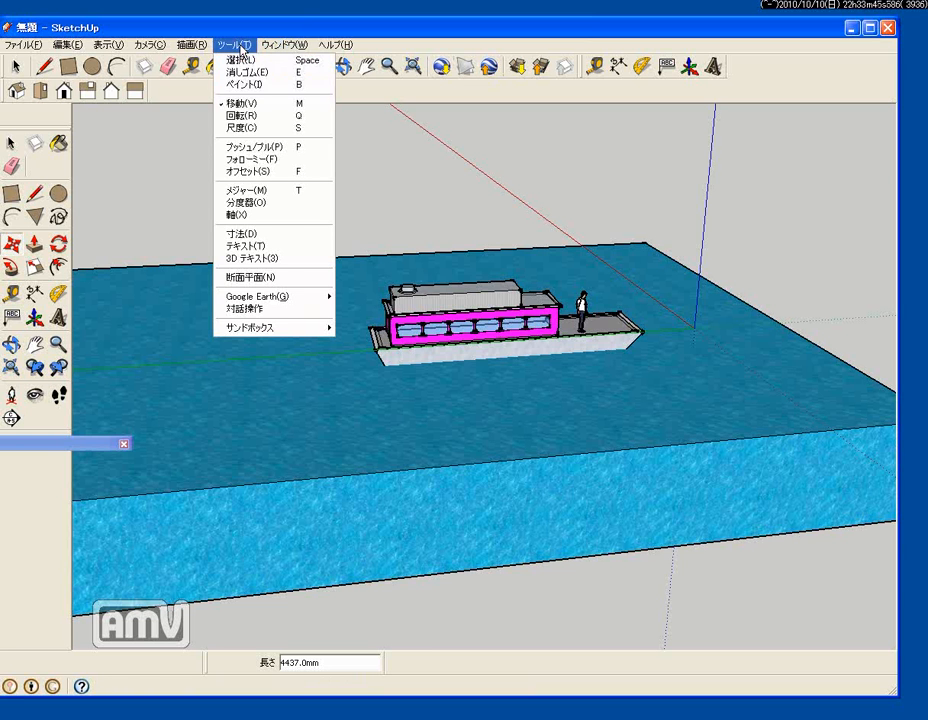
pyautogui.moveTo(270, 48)
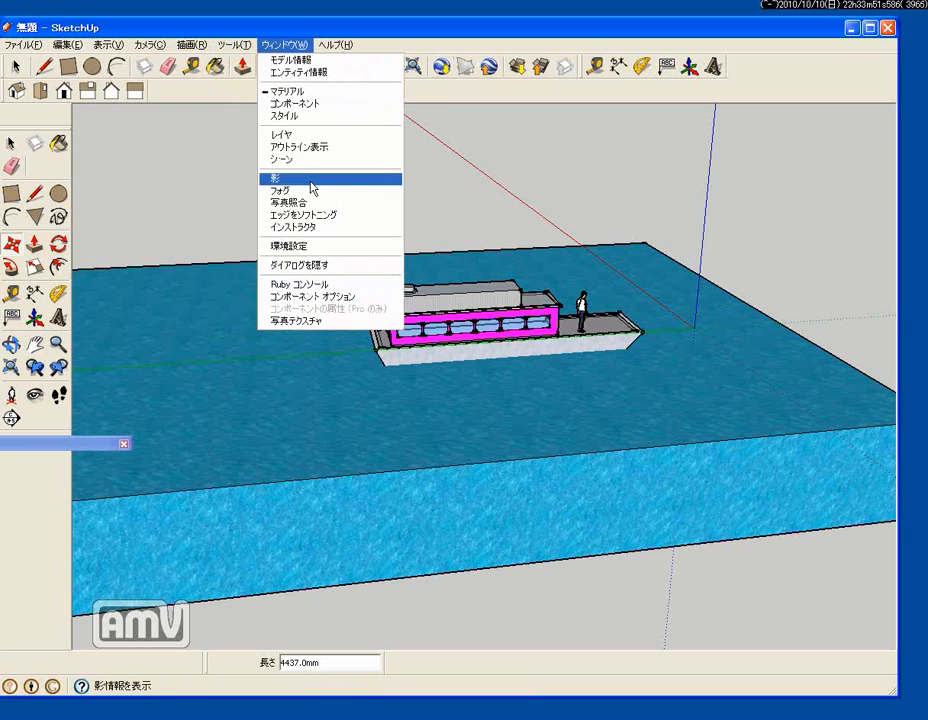
pyautogui.click(300, 105)
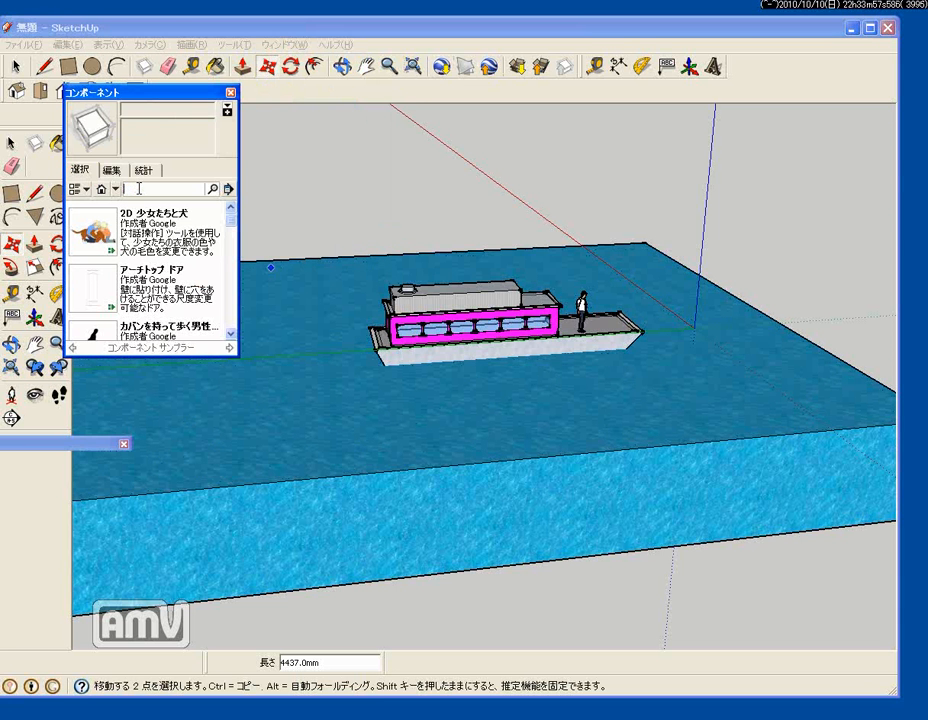
pyautogui.scroll(-5, 224, 248)
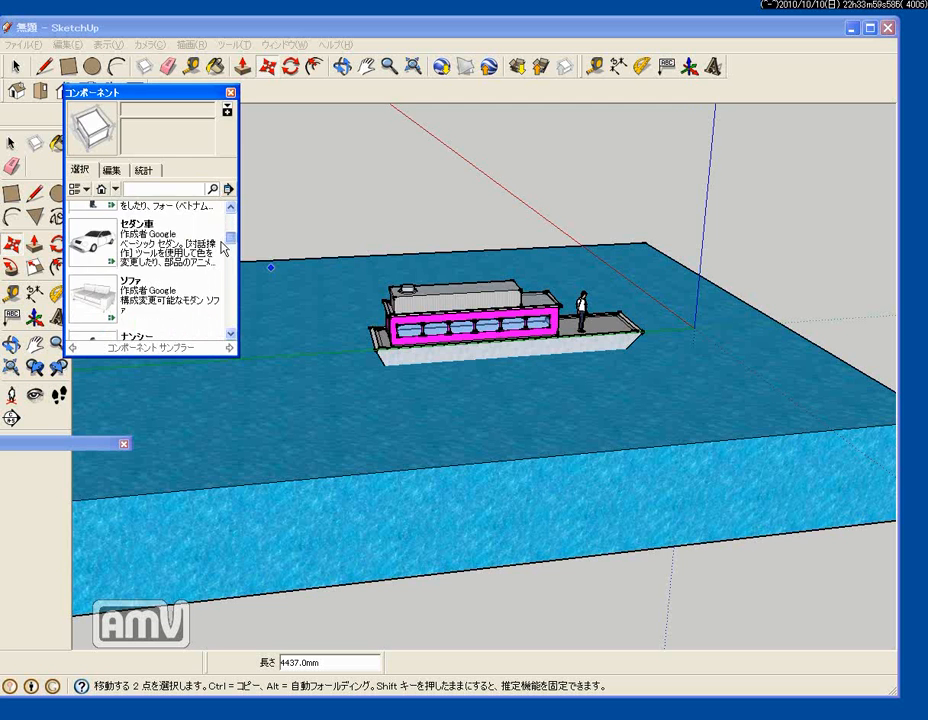
pyautogui.scroll(-3, 224, 248)
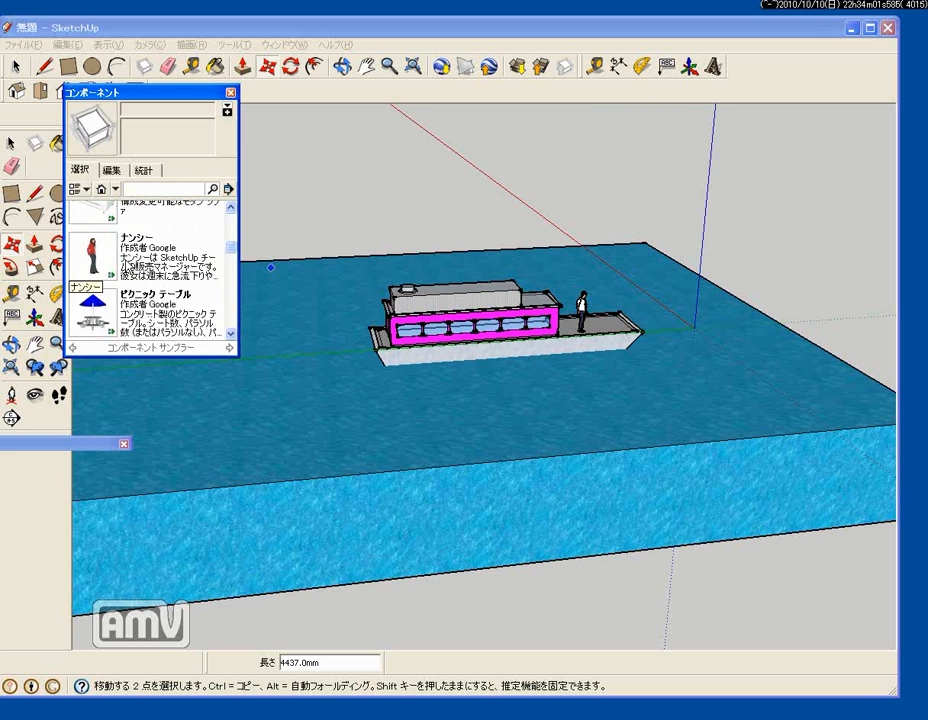
pyautogui.click(99, 263)
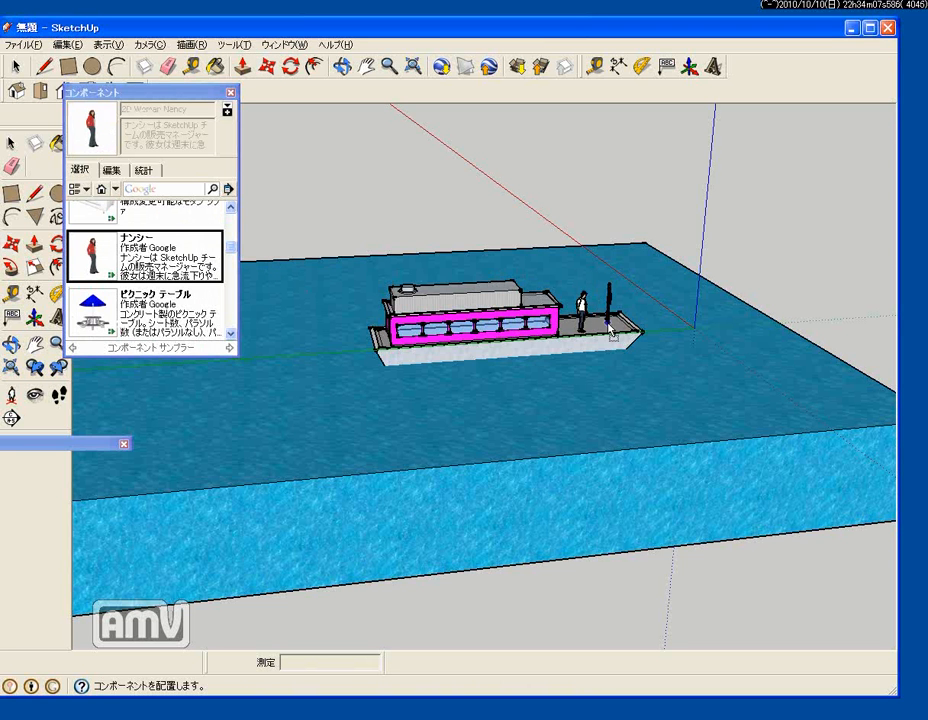
pyautogui.press('m')
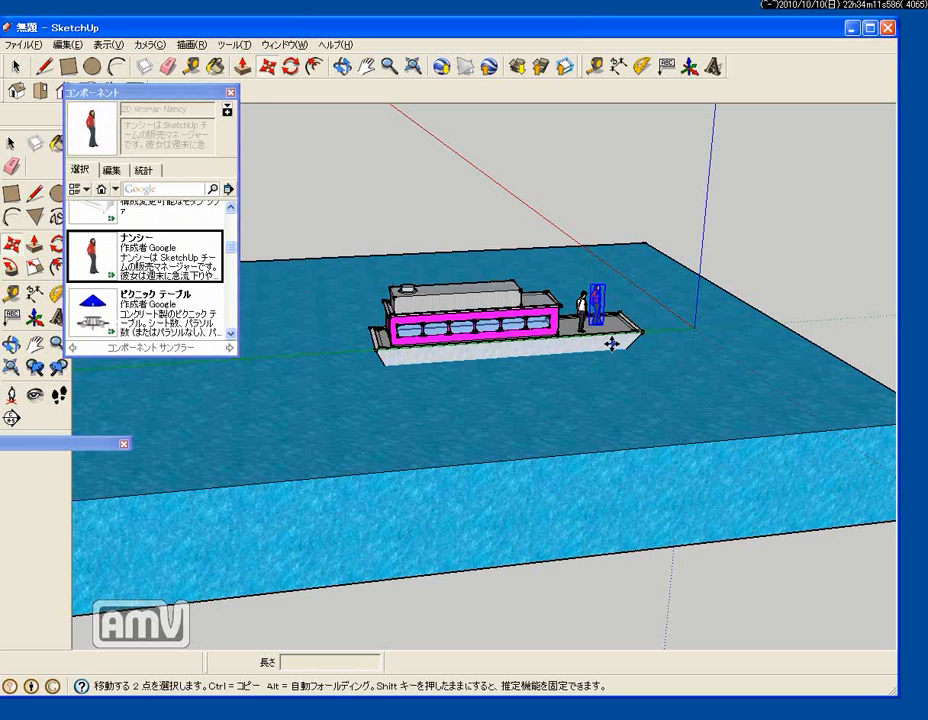
pyautogui.click(230, 95)
pyautogui.click(230, 95)
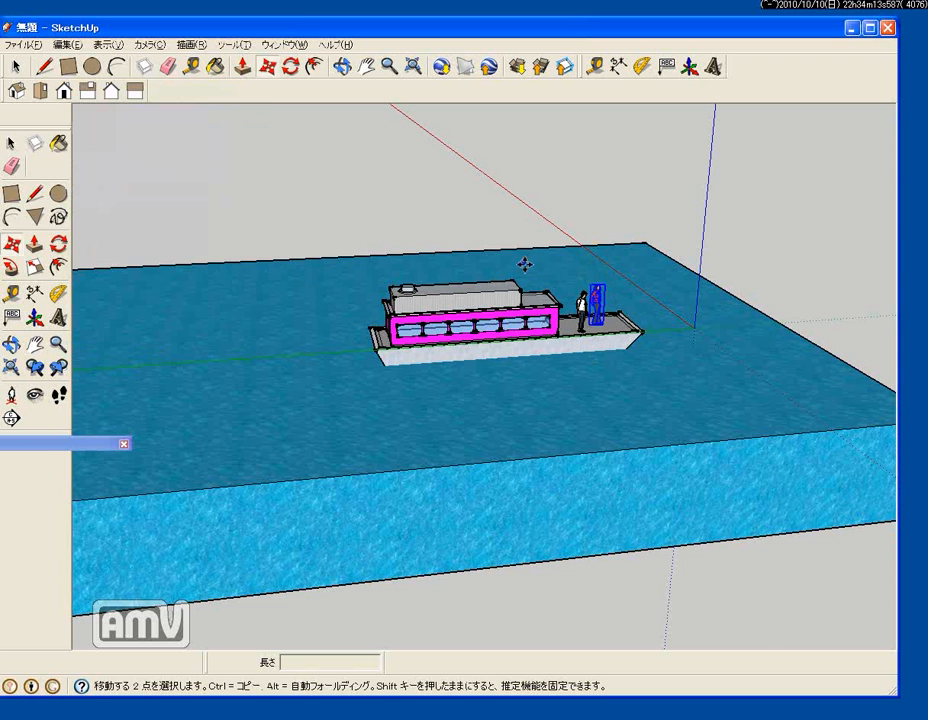
# - Examine the finished boat, the two figures on deck and the water from several angles
pyautogui.moveTo(524, 263); pyautogui.dragTo(351, 338, button='middle')
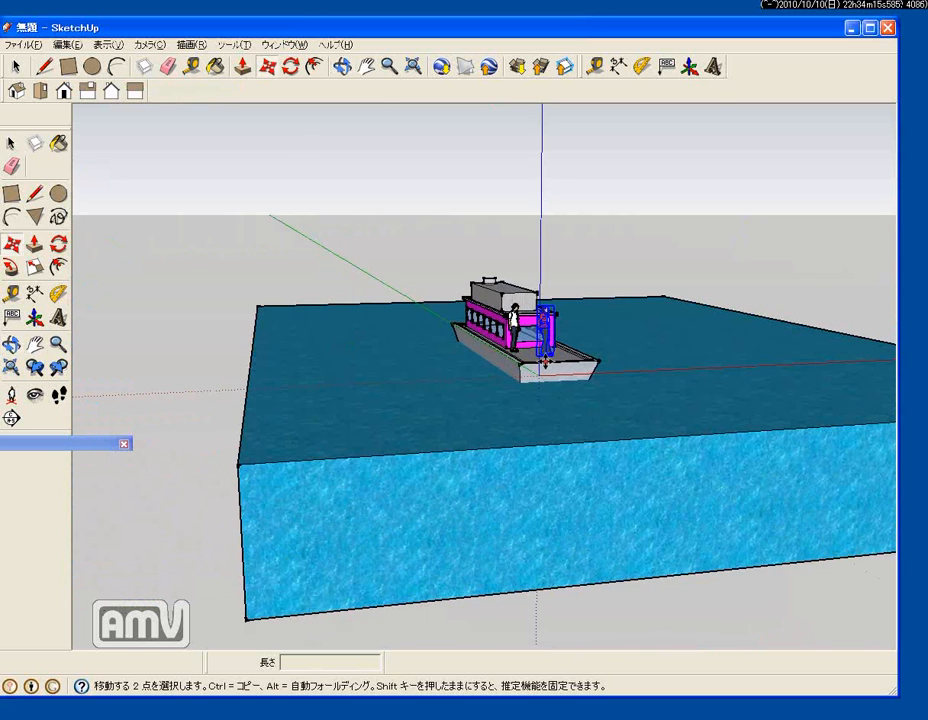
pyautogui.moveTo(534, 372); pyautogui.dragTo(568, 312, button='middle')
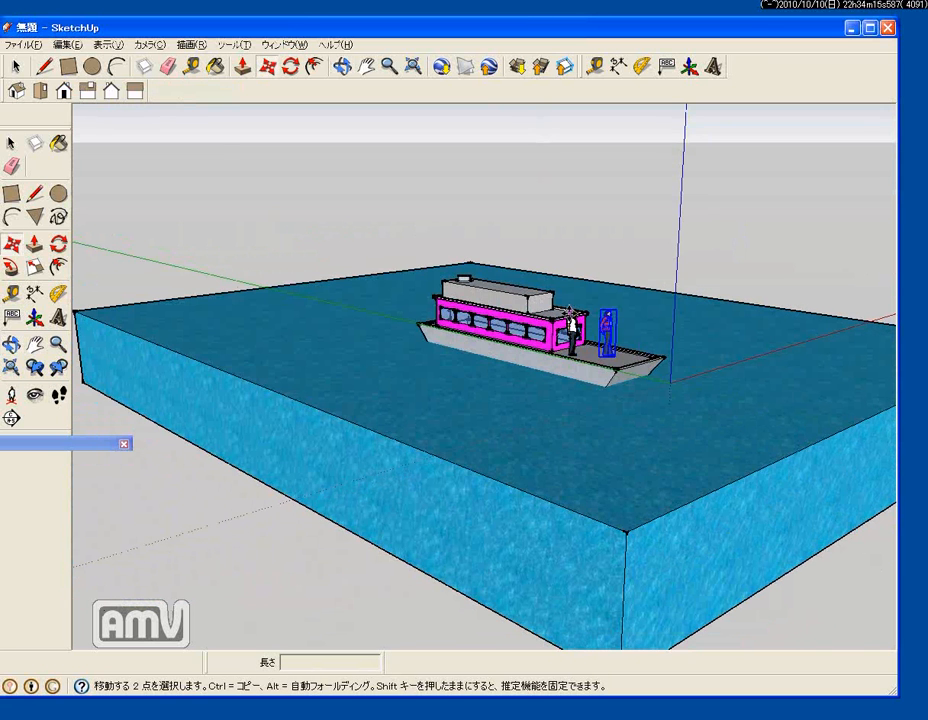
pyautogui.click(11, 143)
pyautogui.click(575, 345)
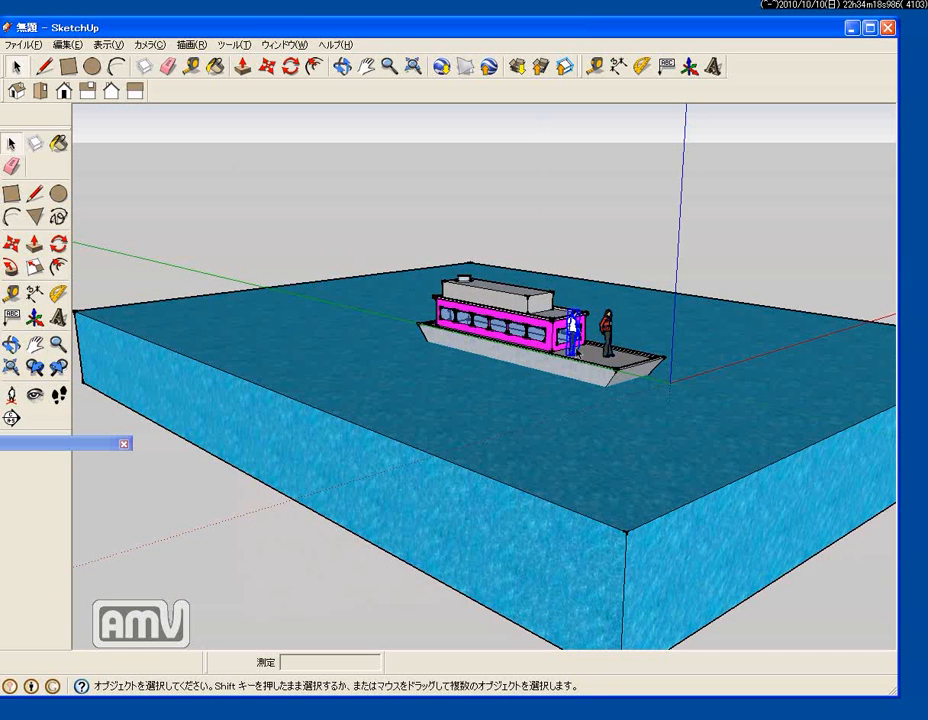
pyautogui.click(575, 287)
pyautogui.moveTo(563, 347); pyautogui.dragTo(737, 427, button='middle')
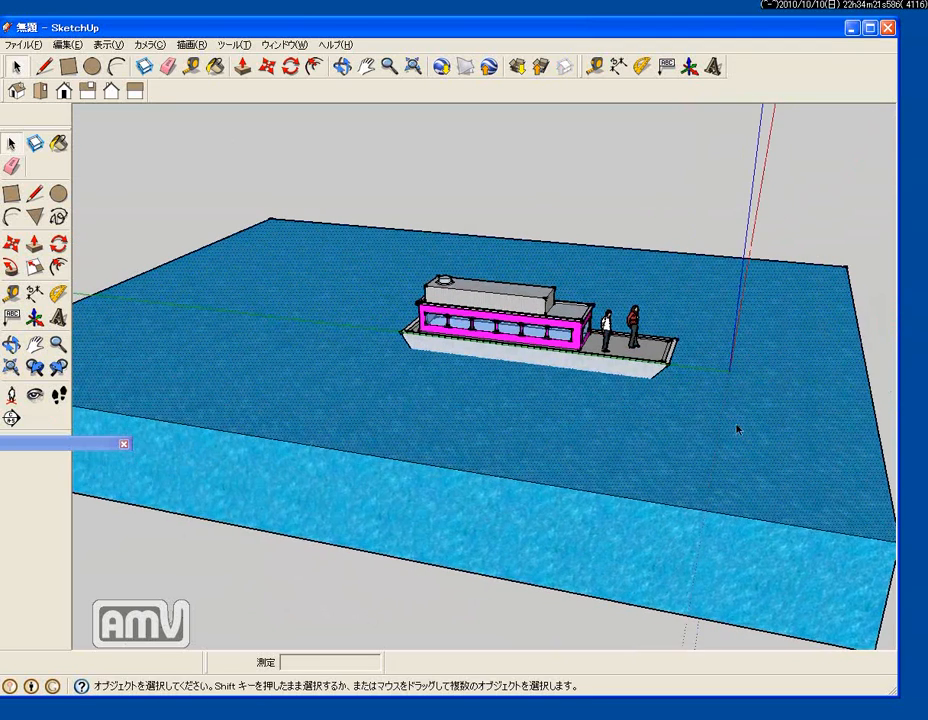
pyautogui.moveTo(611, 420); pyautogui.dragTo(590, 406, button='middle')
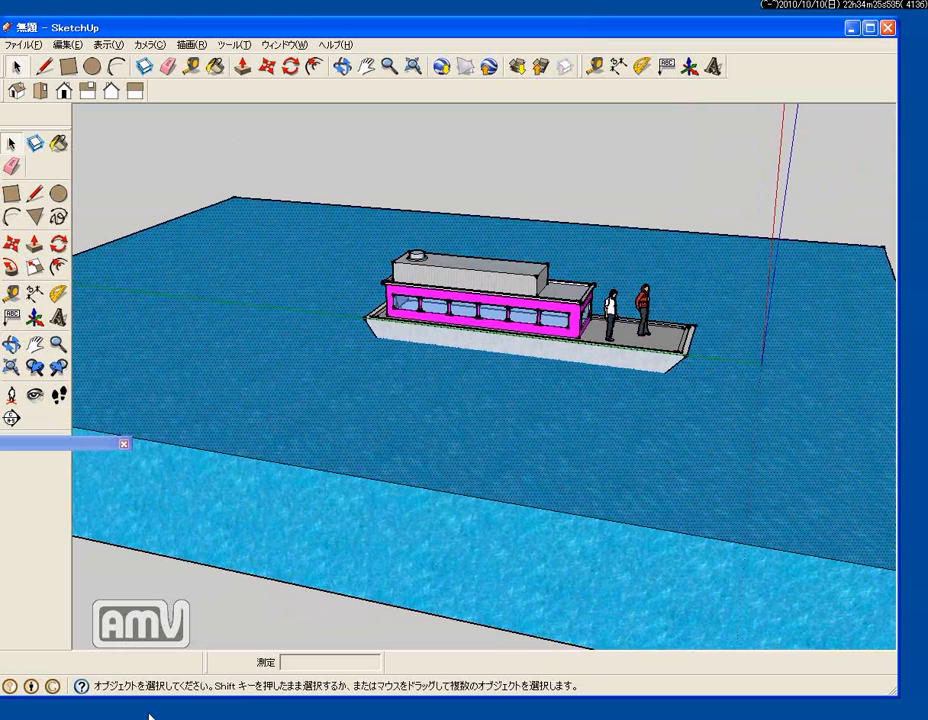
pyautogui.click(103, 719)
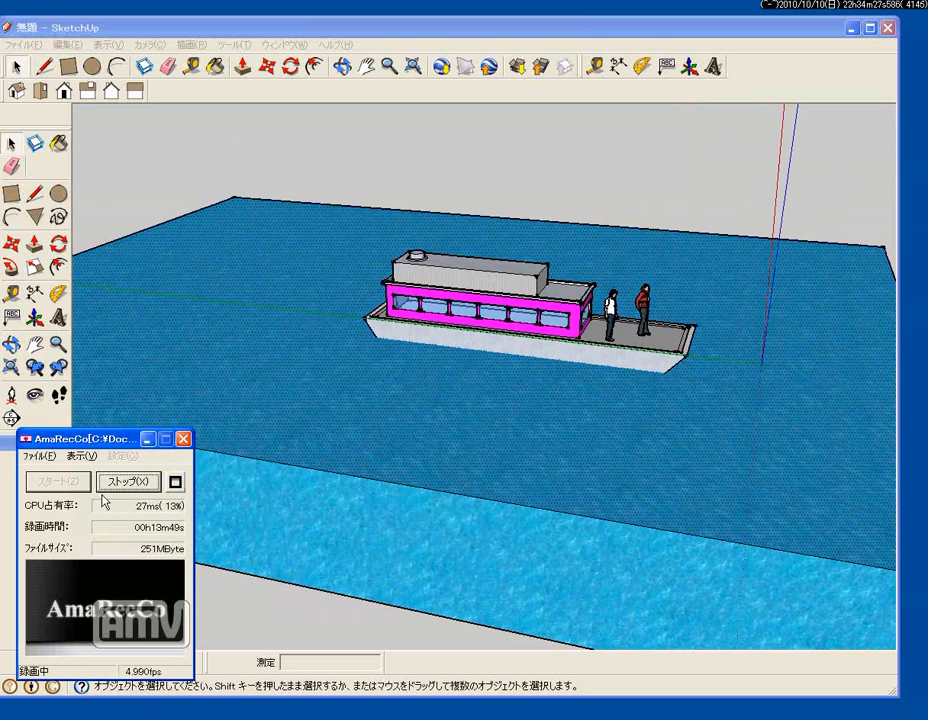